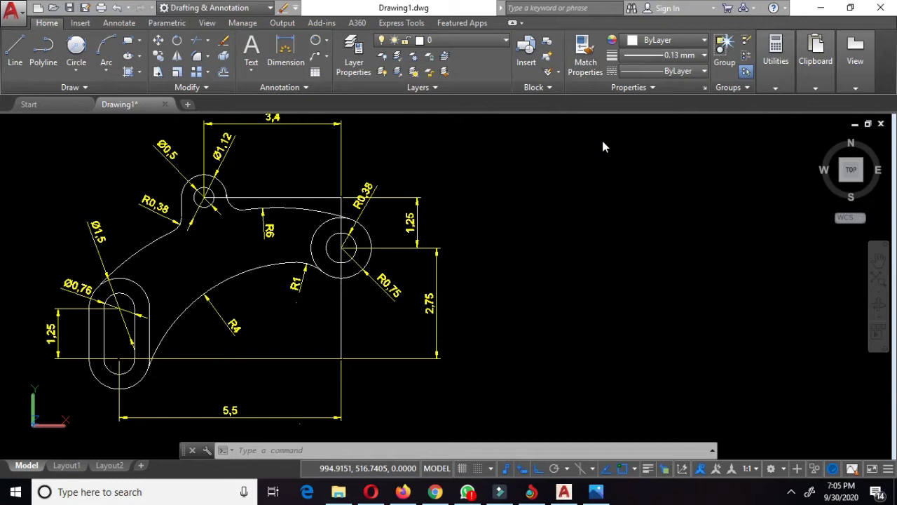
Pan and zoom around the reference bracket to bring the whole part into view
right_click(522, 206)
key(Escape)
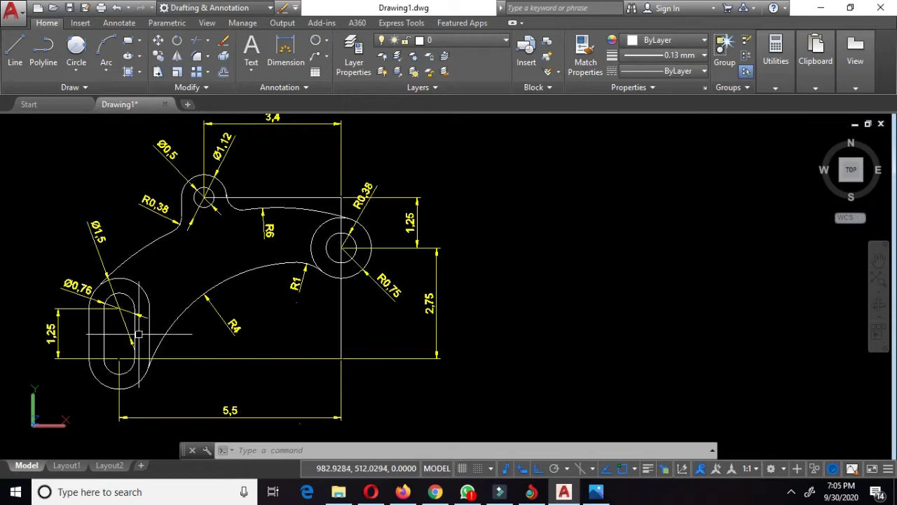
scroll(104, 320, up, 2)
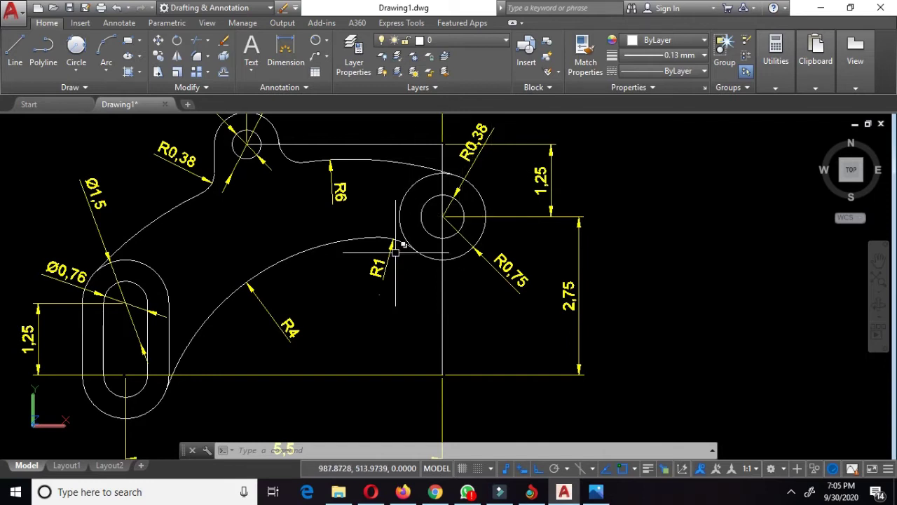
middle_drag(149, 310, 160, 304)
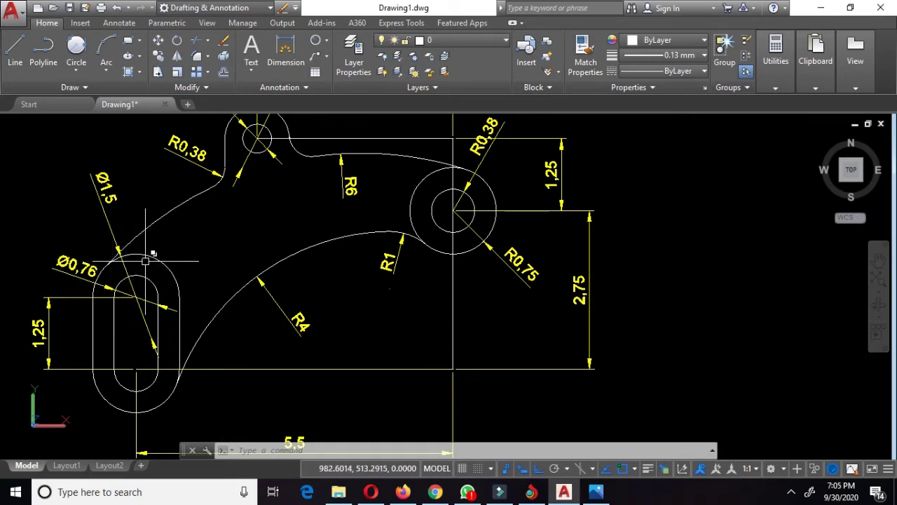
middle_drag(133, 285, 164, 280)
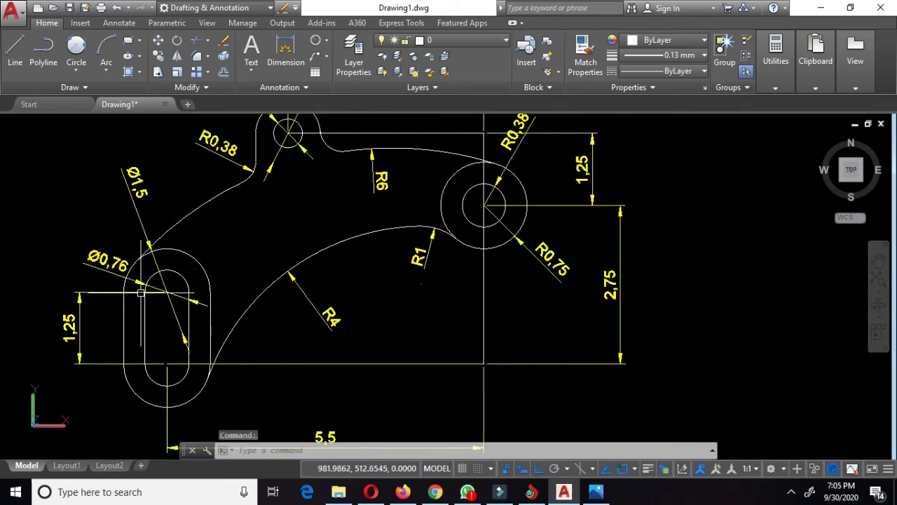
scroll(144, 288, up, 3)
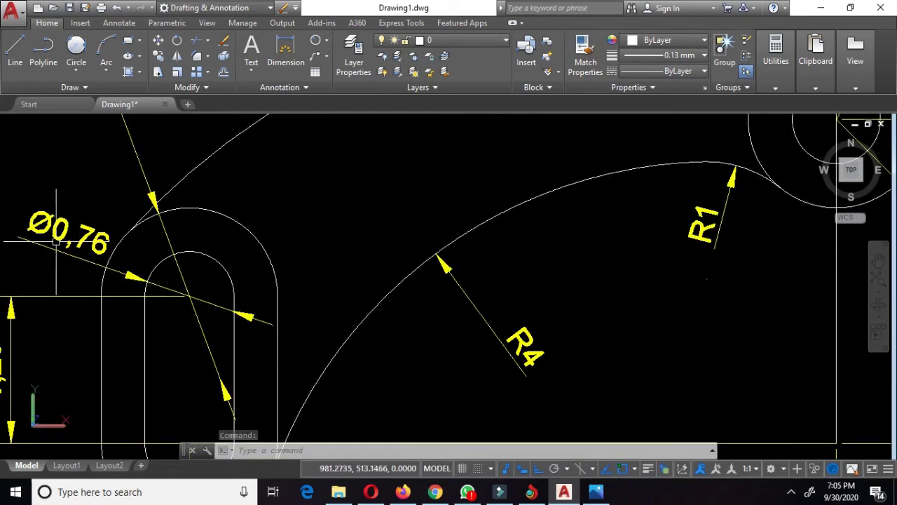
scroll(121, 245, down, 2)
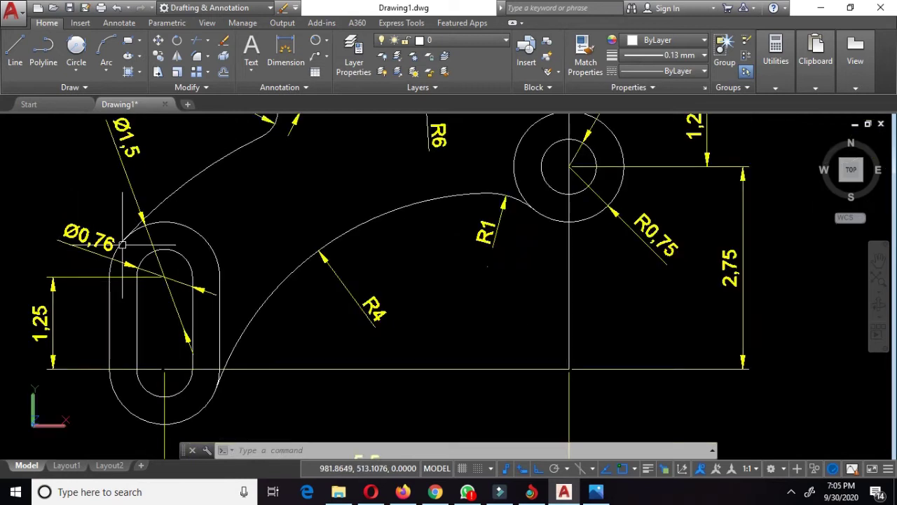
middle_drag(120, 246, 119, 287)
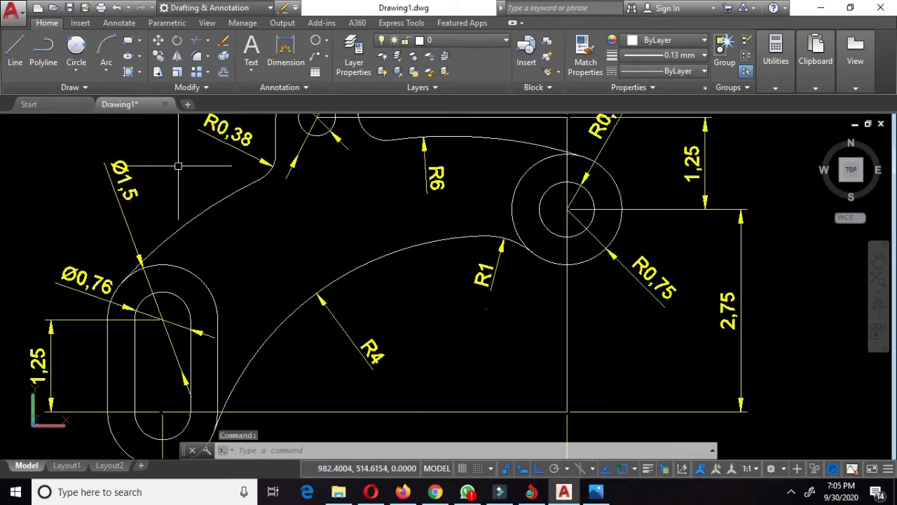
scroll(190, 177, down, 2)
middle_drag(712, 274, 627, 290)
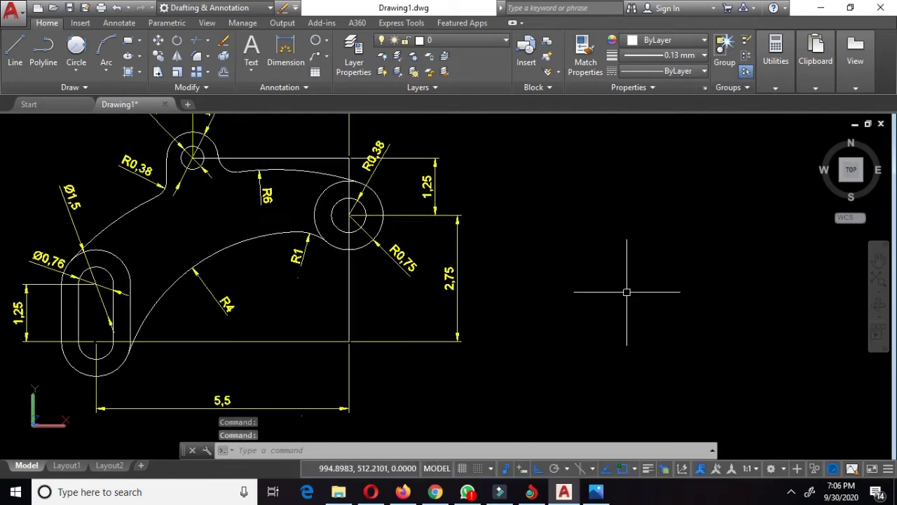
Draw a 0.76-diameter circle to the right of the reference bracket
text(c)
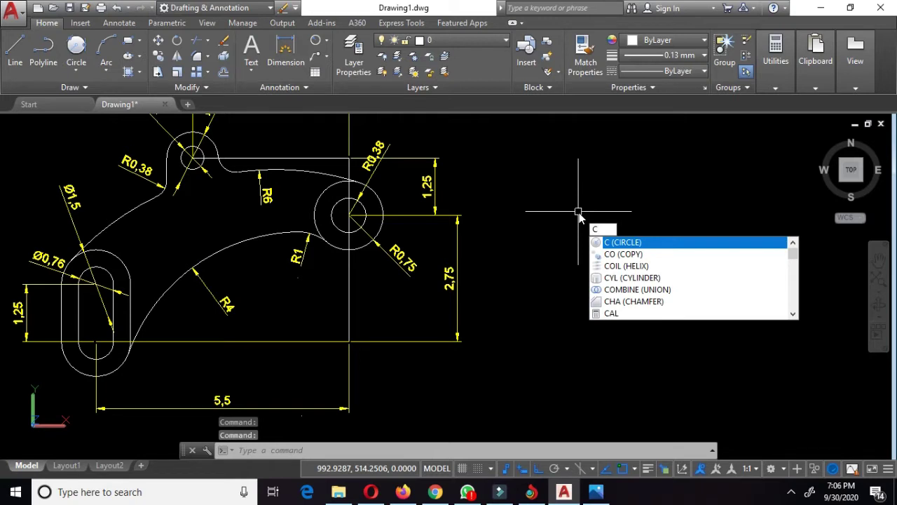
key(Return)
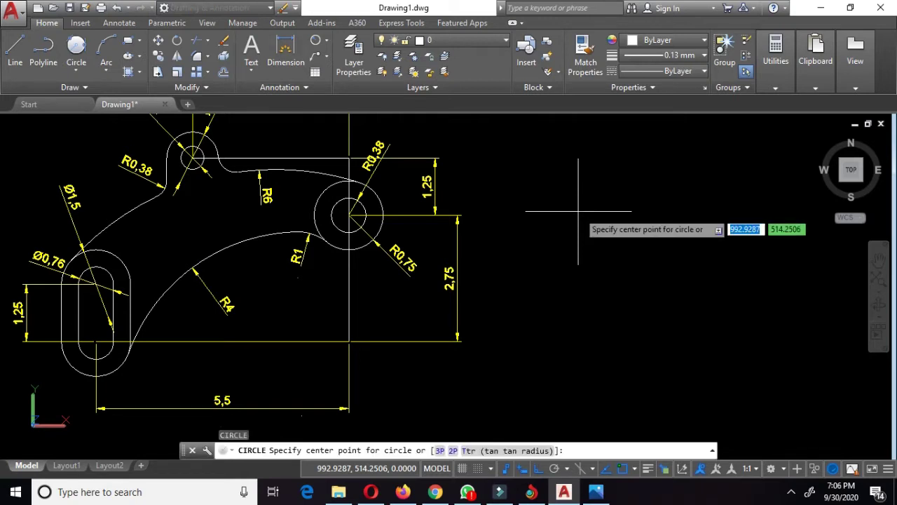
click(601, 259)
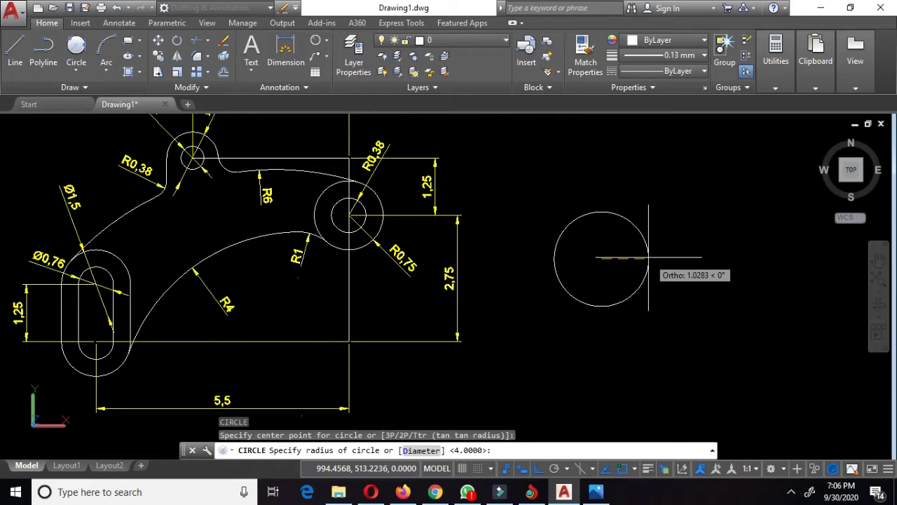
text(d)
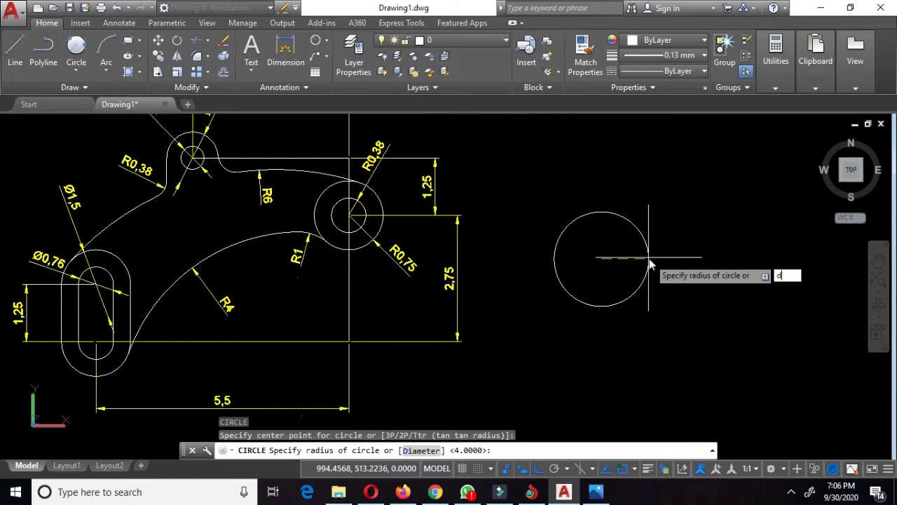
key(Return)
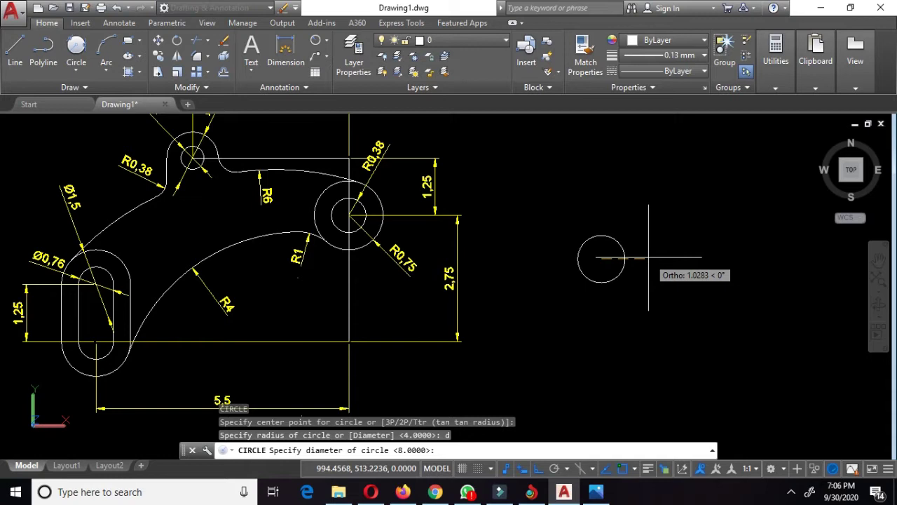
text(0.76)
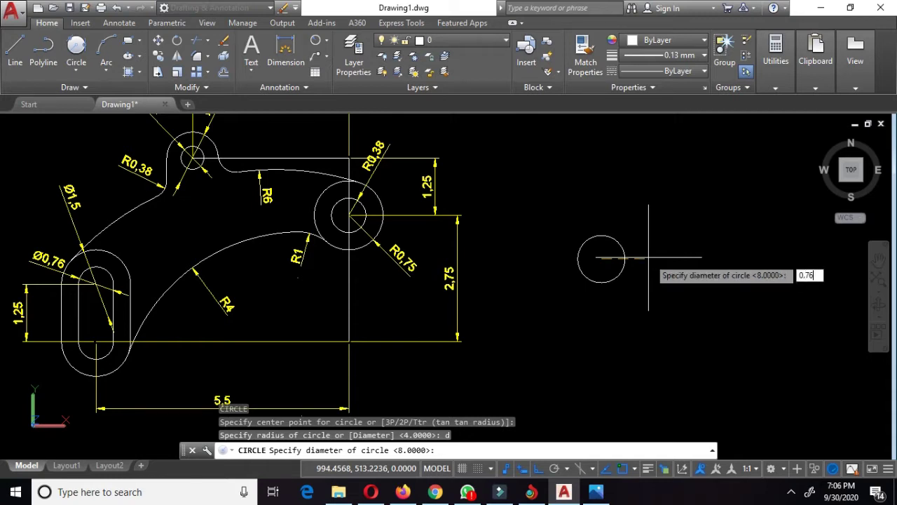
key(Return)
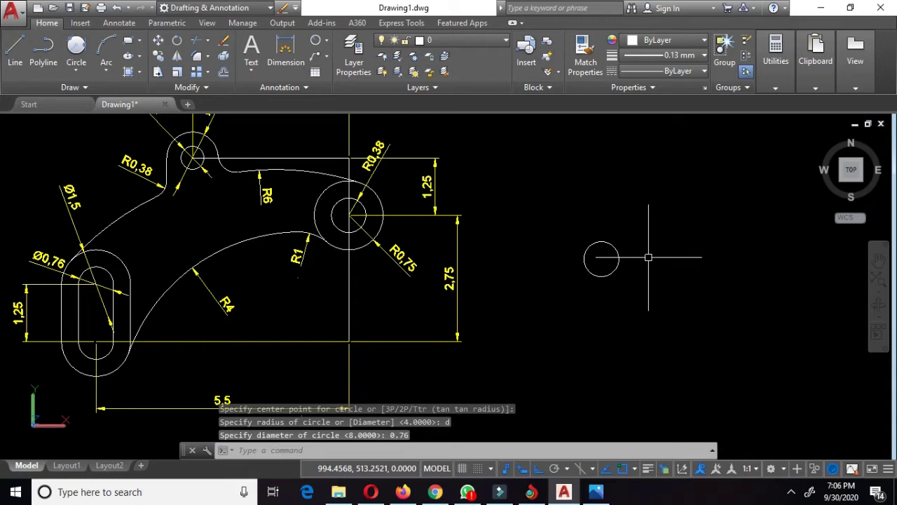
Draw a concentric 1.5-diameter circle around the 0.76 circle
key(Return)
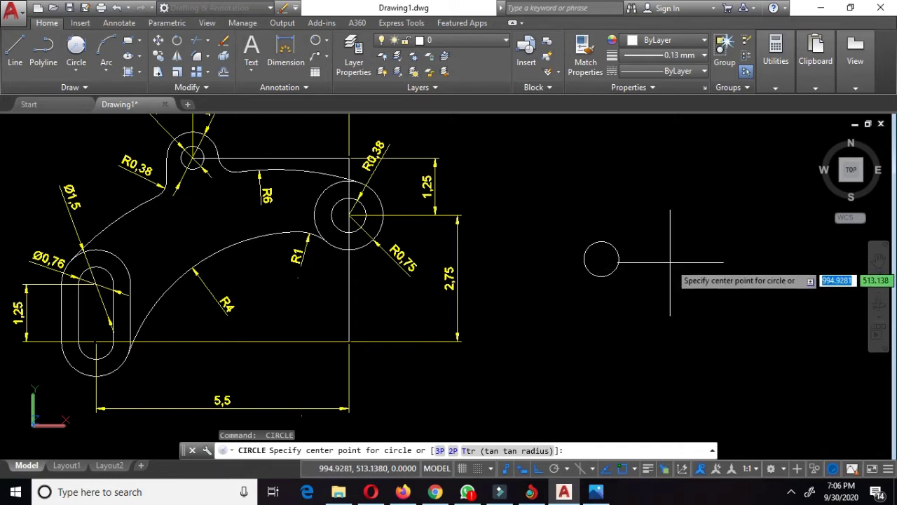
click(601, 258)
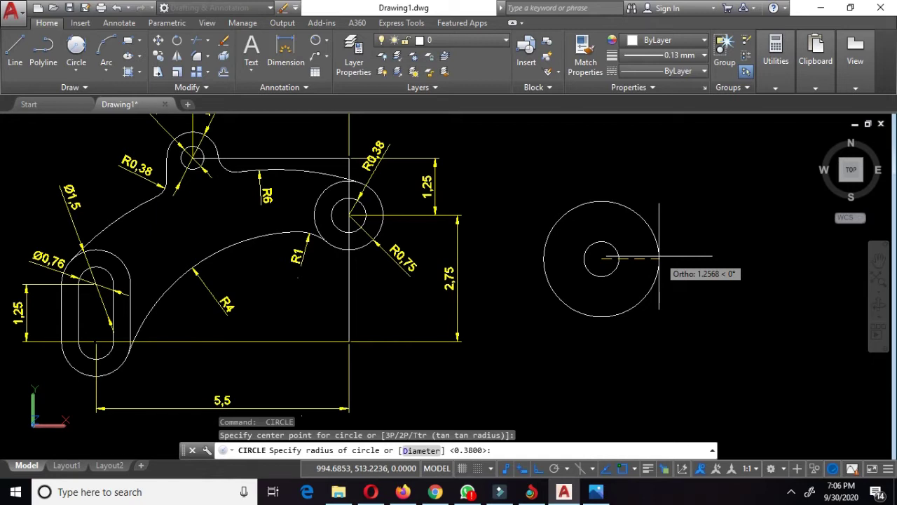
text(1.)
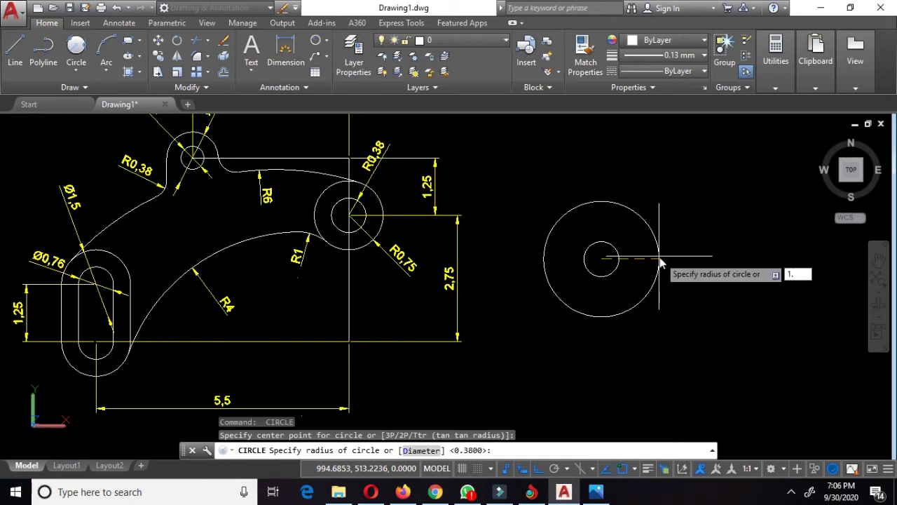
key(BackSpace)
key(BackSpace)
text(d)
key(Return)
text(1)
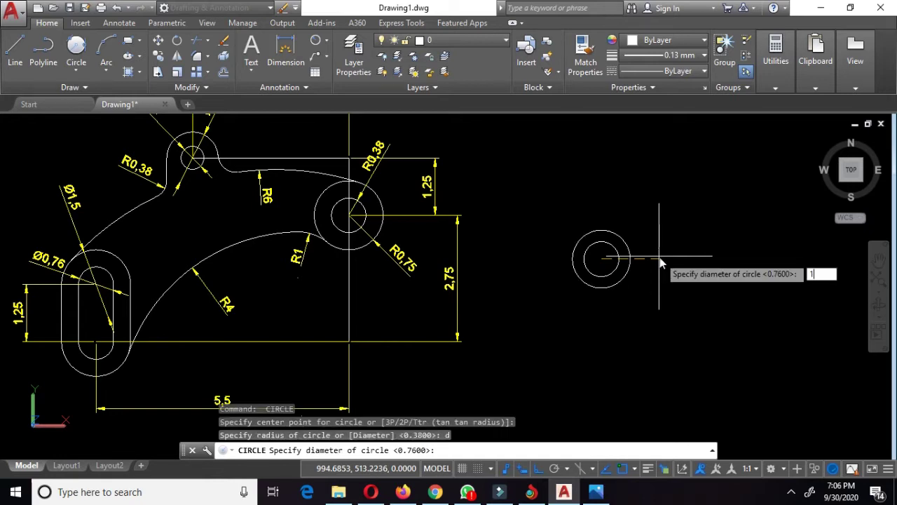
text(.5)
key(Return)
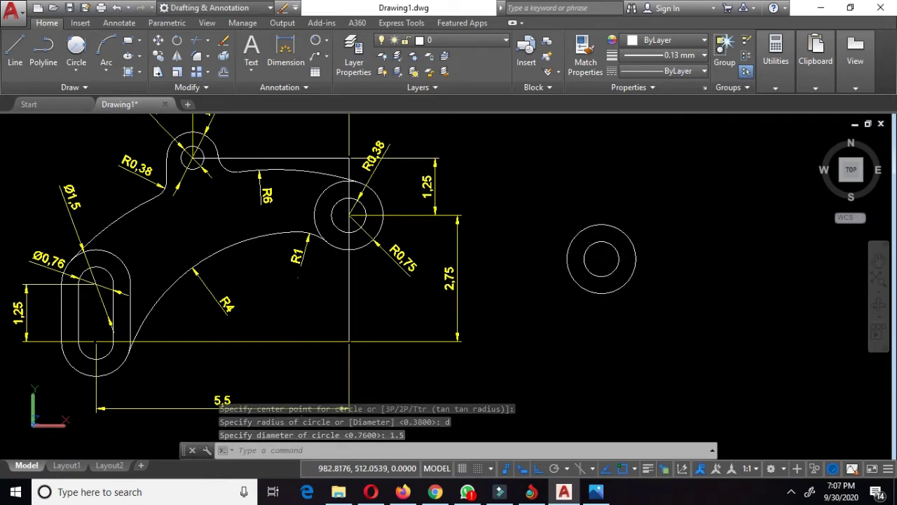
middle_drag(114, 313, 130, 314)
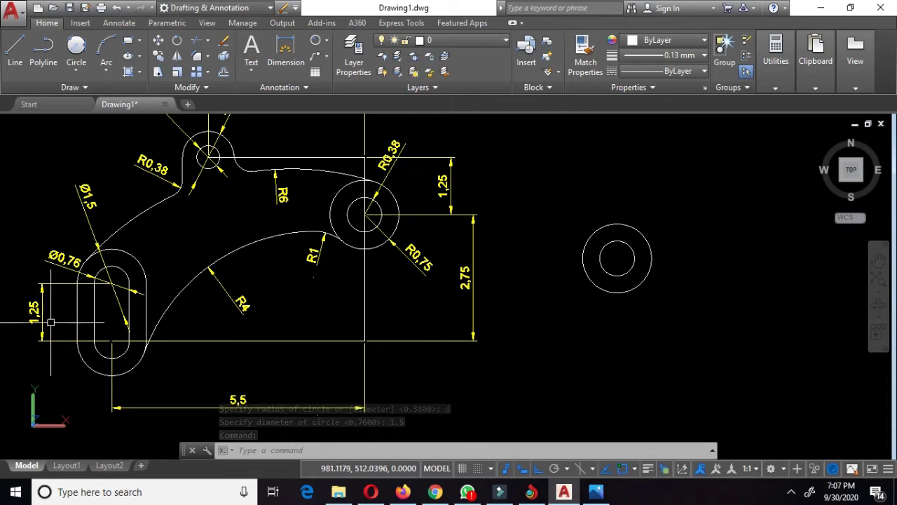
scroll(111, 281, up, 2)
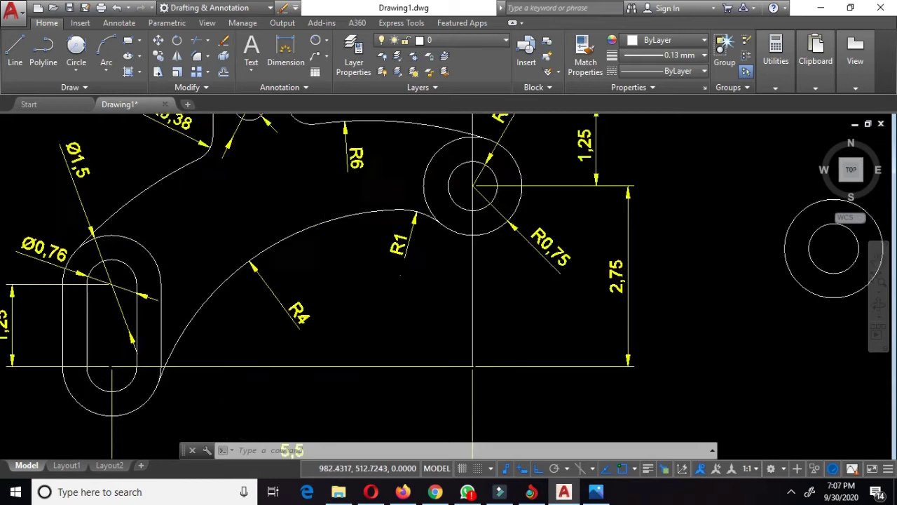
scroll(109, 283, up, 1)
scroll(110, 282, down, 2)
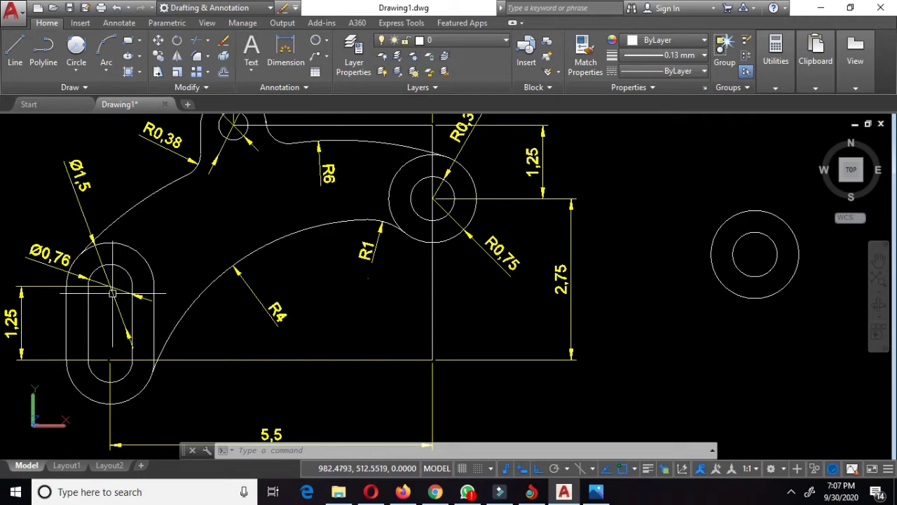
scroll(112, 285, down, 2)
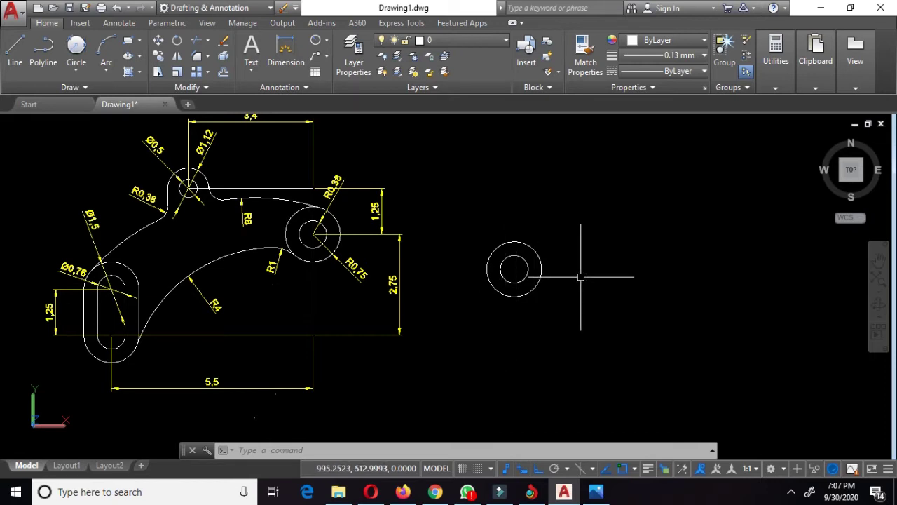
Copy both concentric circles 1.25 straight down from their shared centre
text(CO)
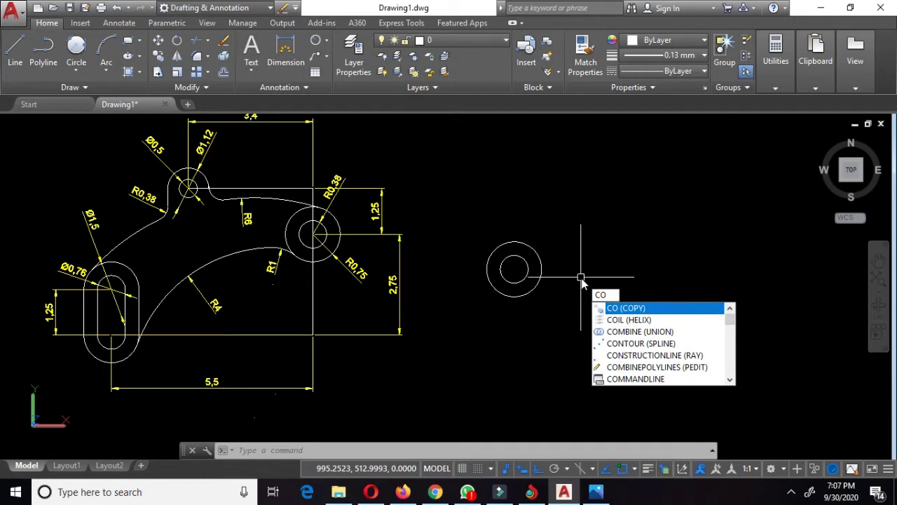
key(Return)
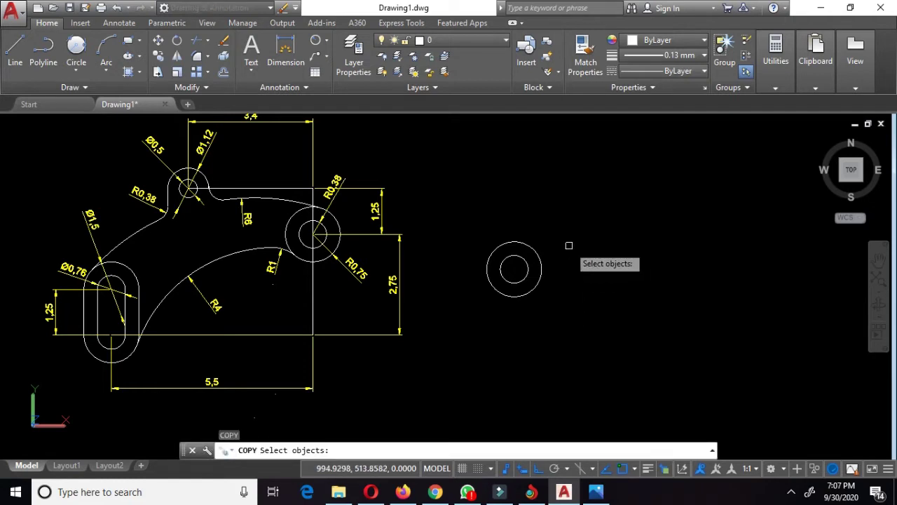
click(569, 237)
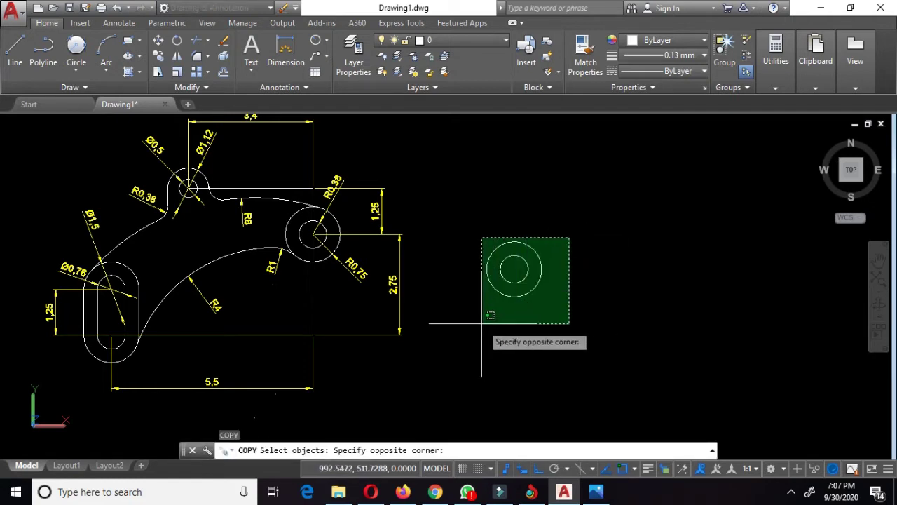
click(481, 323)
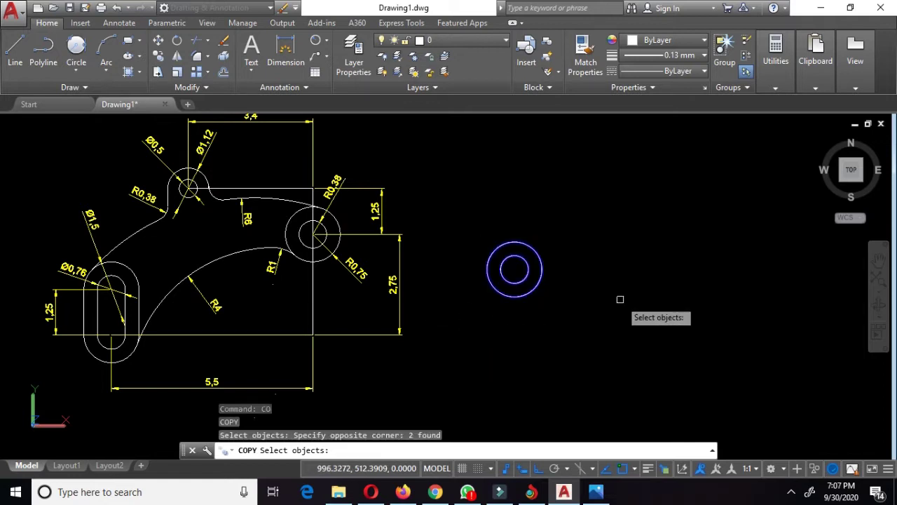
key(Return)
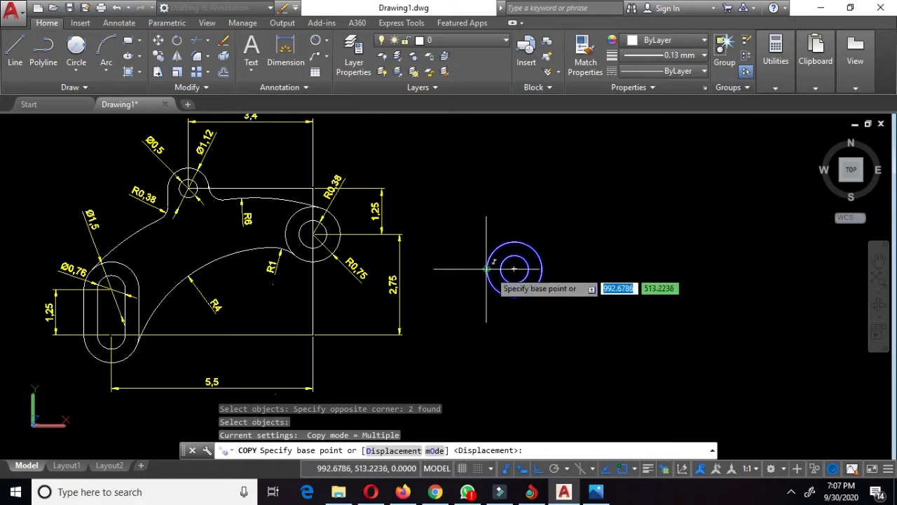
click(516, 271)
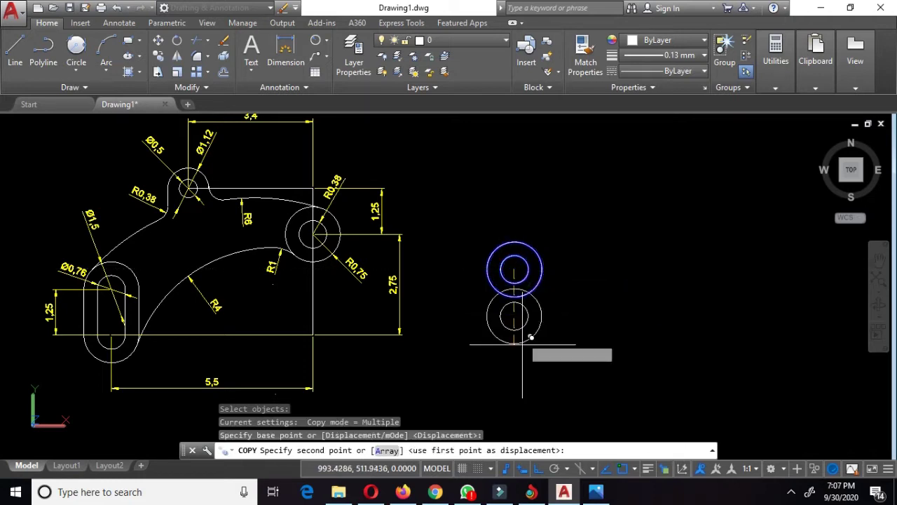
text(1)
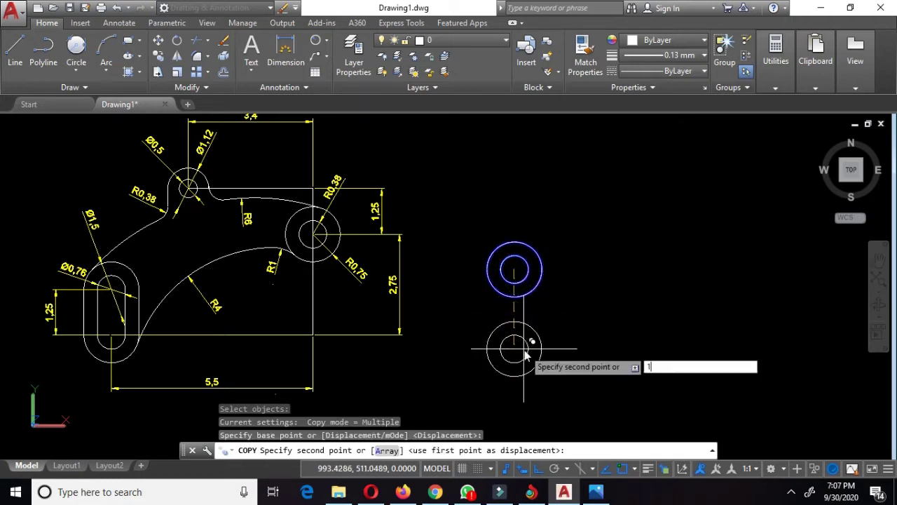
text(.)
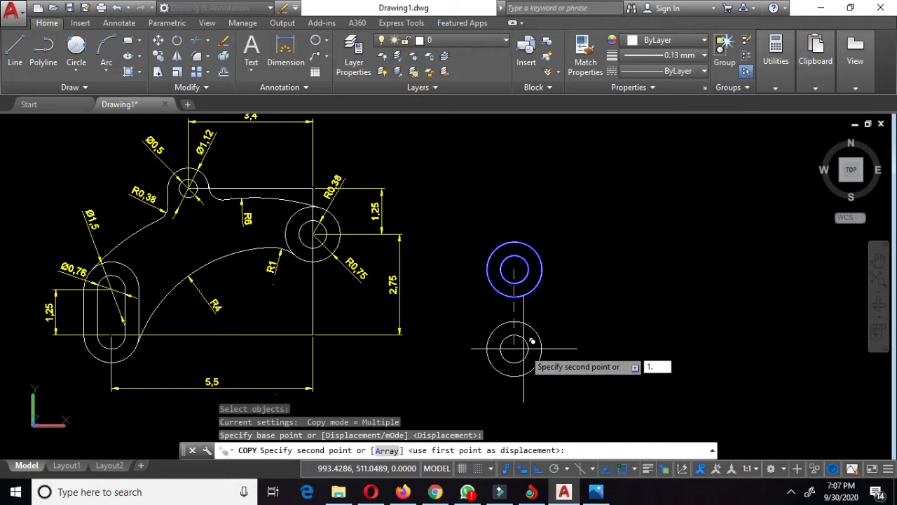
text(25)
key(Return)
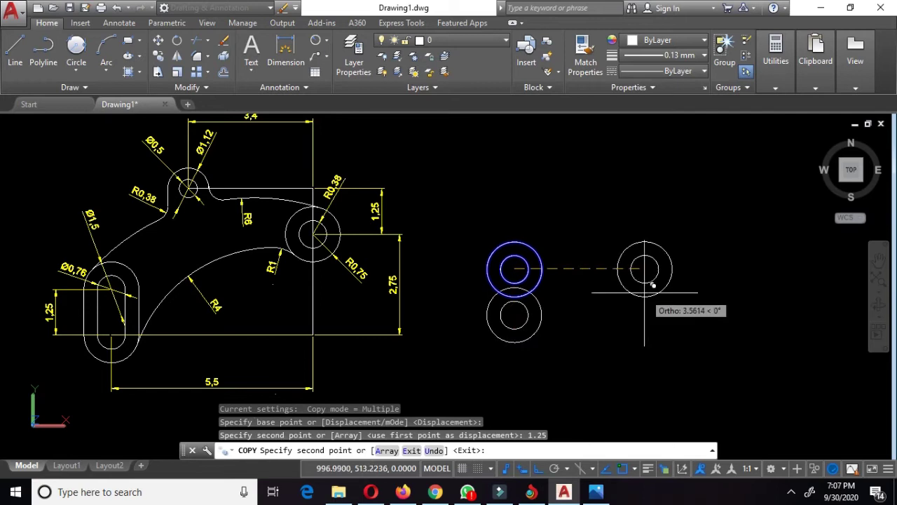
key(Escape)
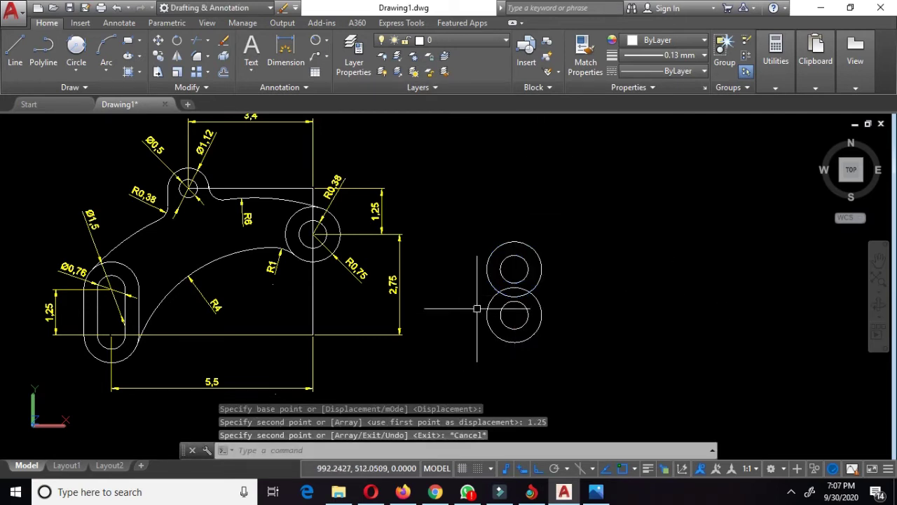
scroll(80, 284, up, 2)
Draw vertical lines joining the left quadrants of the upper and lower outer and inner circles
scroll(80, 284, up, 2)
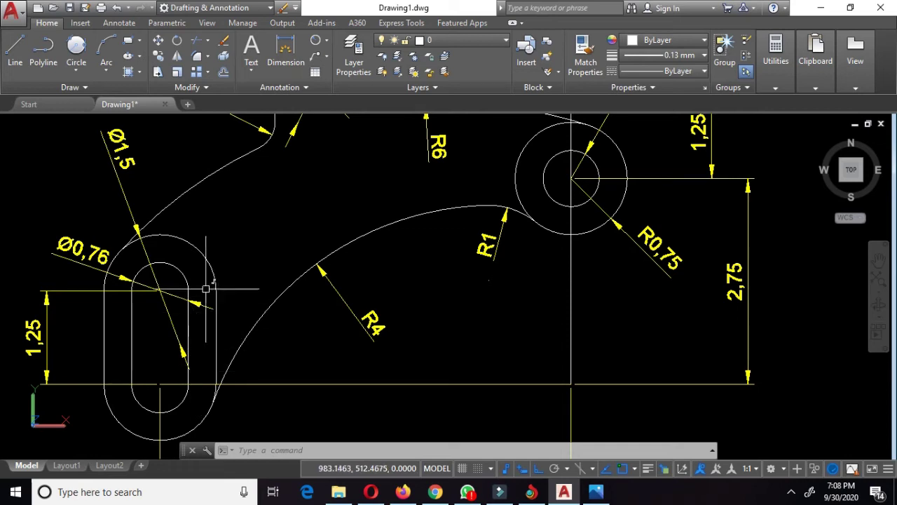
scroll(201, 281, down, 2)
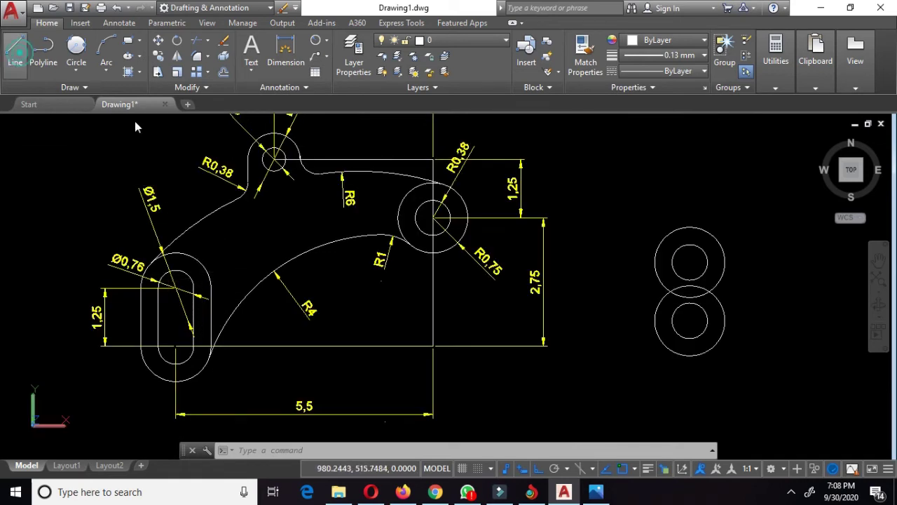
click(15, 51)
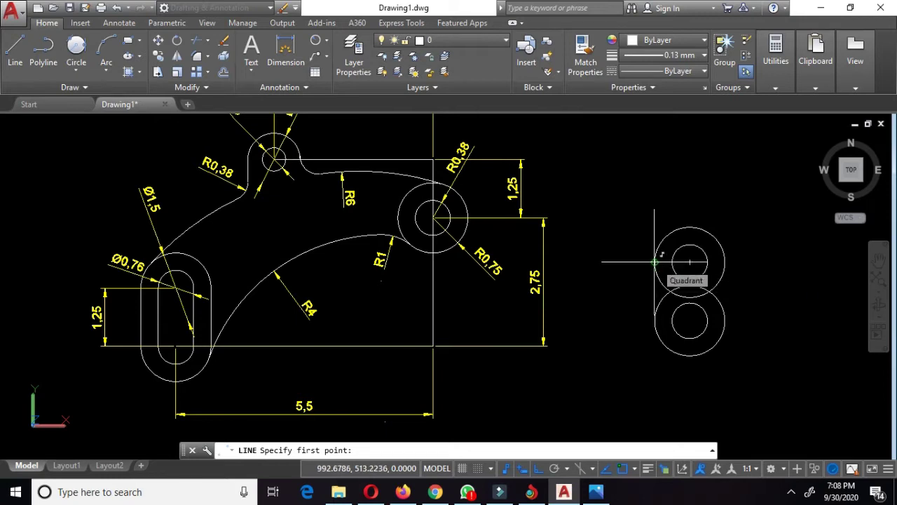
click(655, 262)
scroll(657, 351, up, 3)
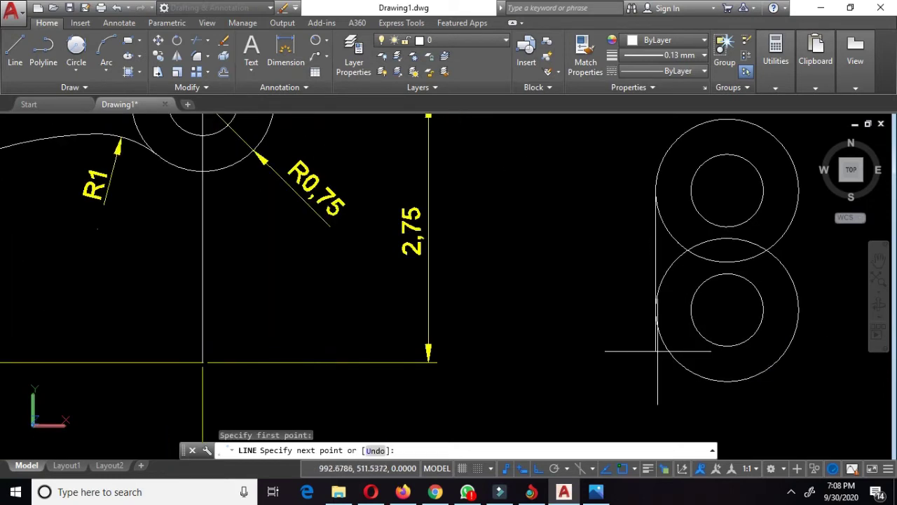
click(654, 313)
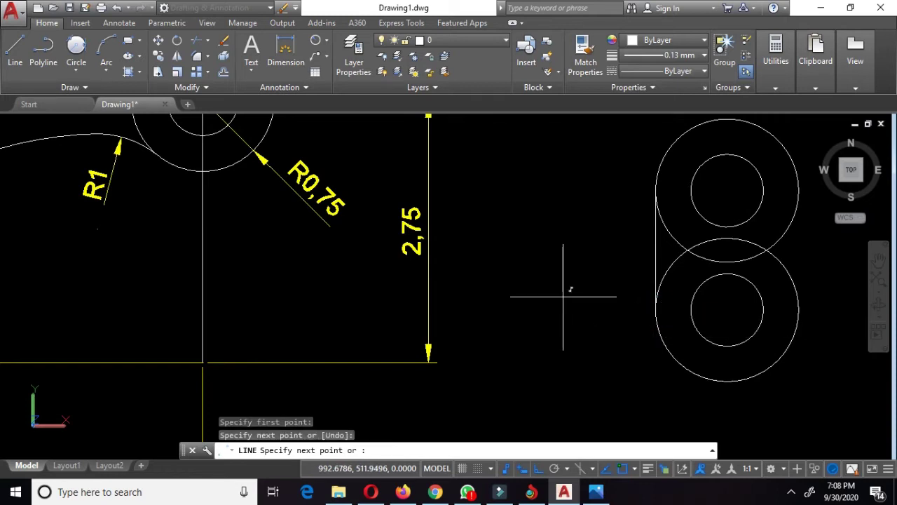
key(Escape)
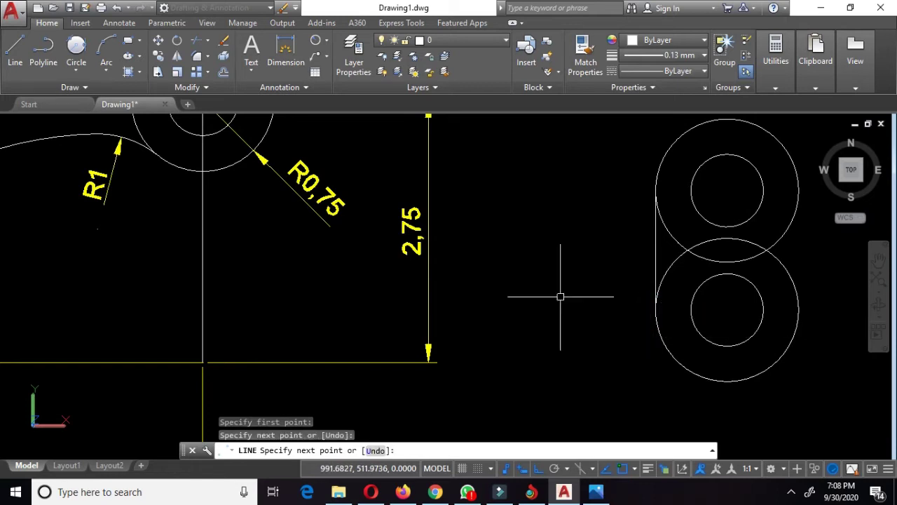
right_click(560, 296)
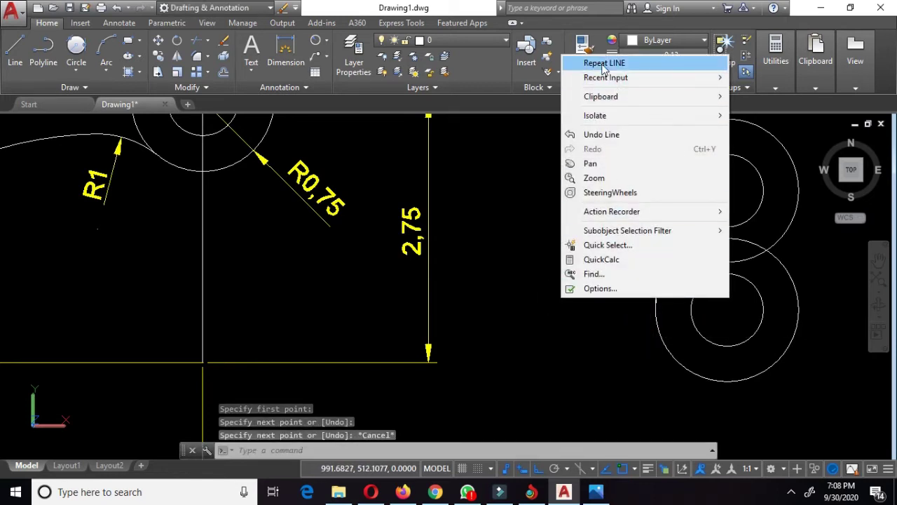
click(605, 63)
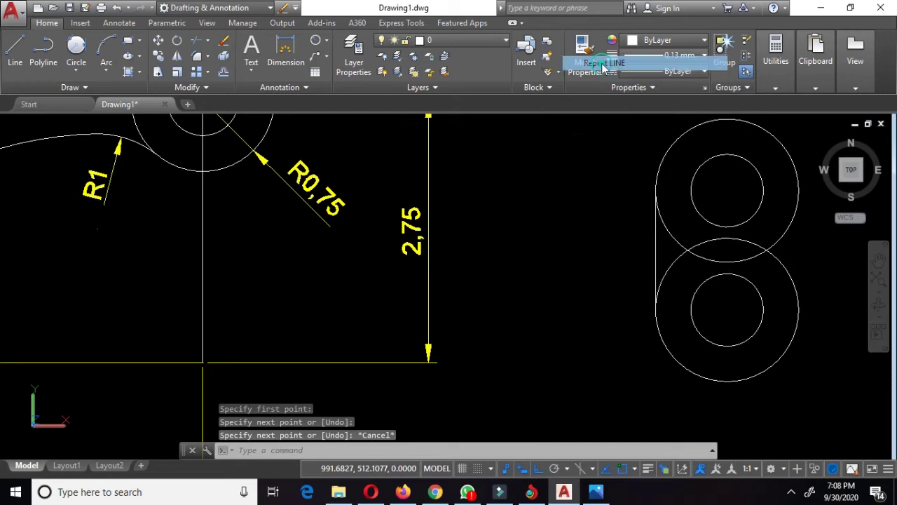
click(691, 190)
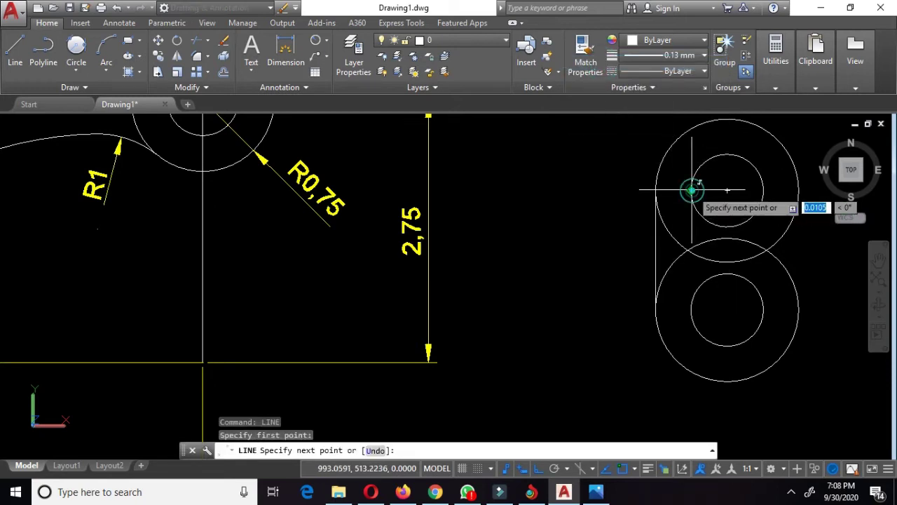
click(691, 309)
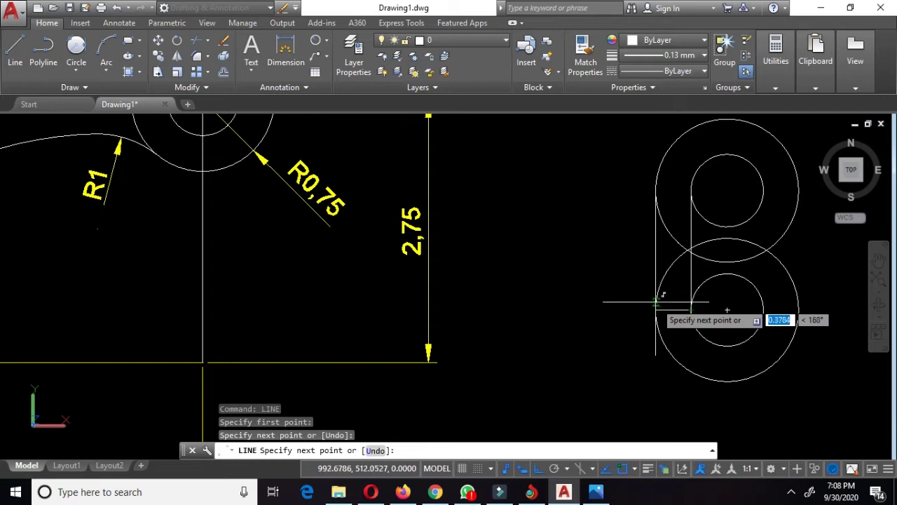
key(Escape)
Draw matching vertical lines between the right quadrants of the inner and outer circles
right_click(678, 282)
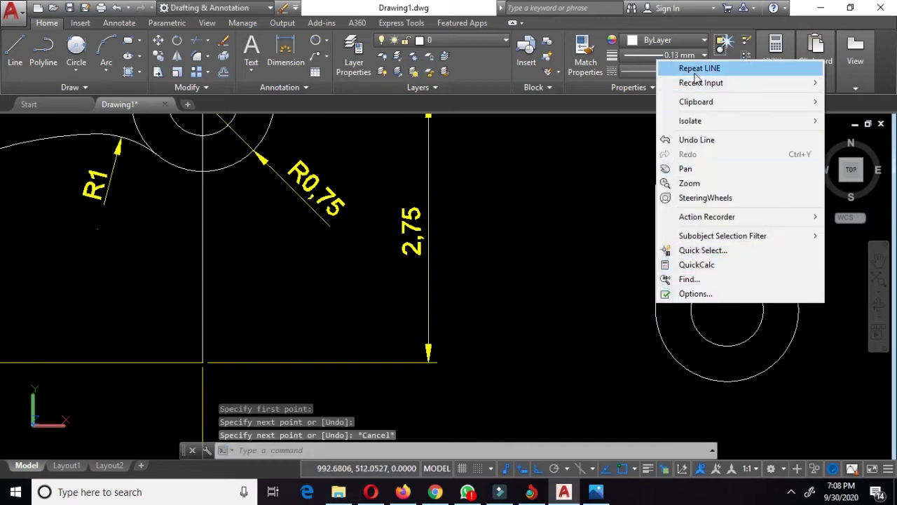
click(680, 66)
middle_drag(780, 183, 706, 183)
scroll(651, 192, up, 2)
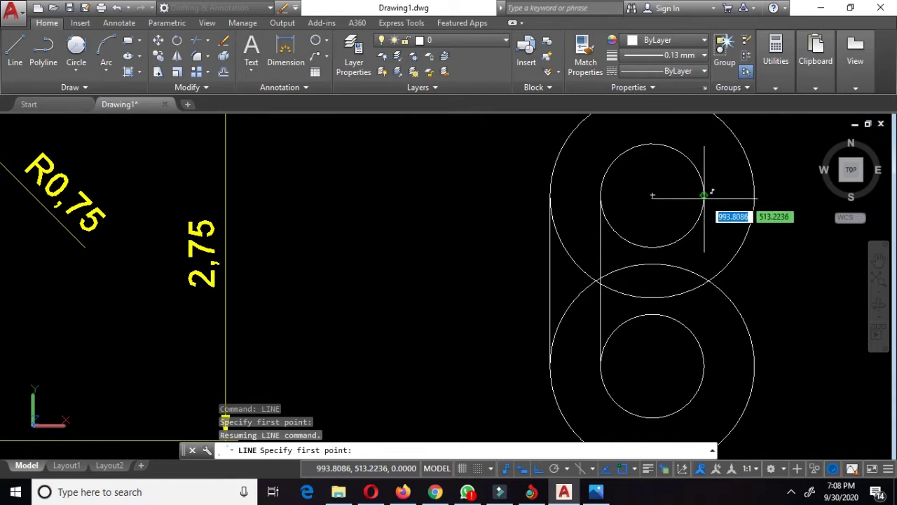
click(703, 195)
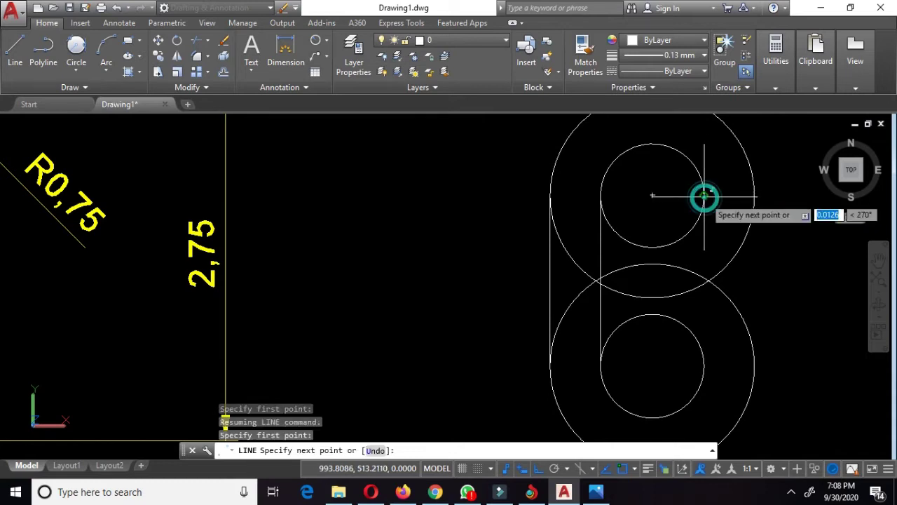
click(703, 365)
key(Escape)
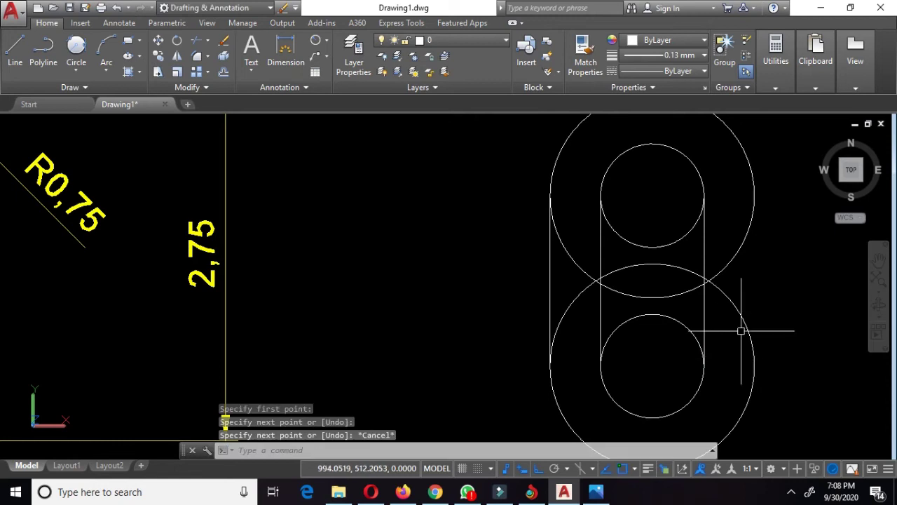
right_click(757, 307)
click(750, 71)
scroll(767, 200, down, 2)
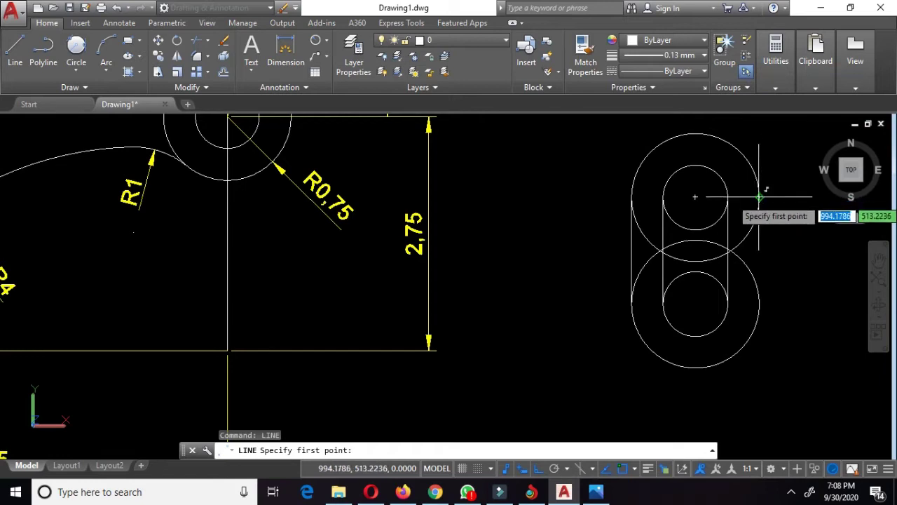
click(759, 198)
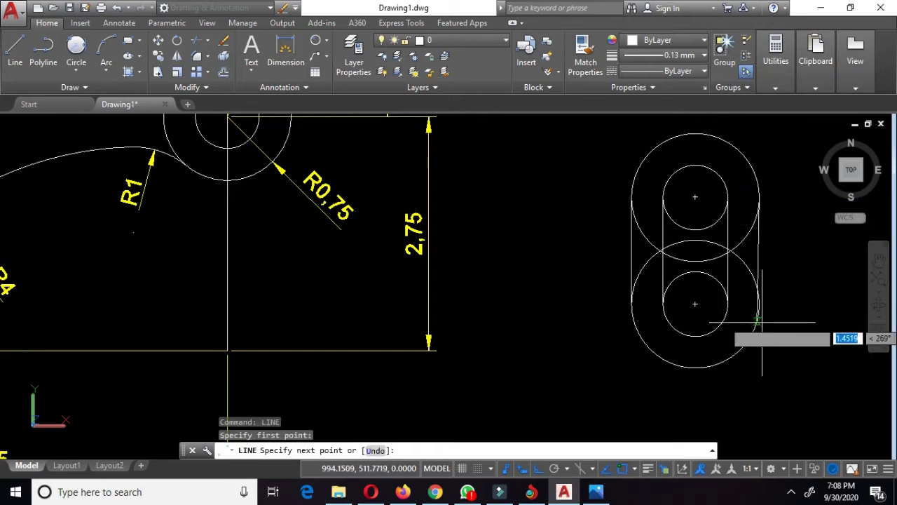
click(761, 307)
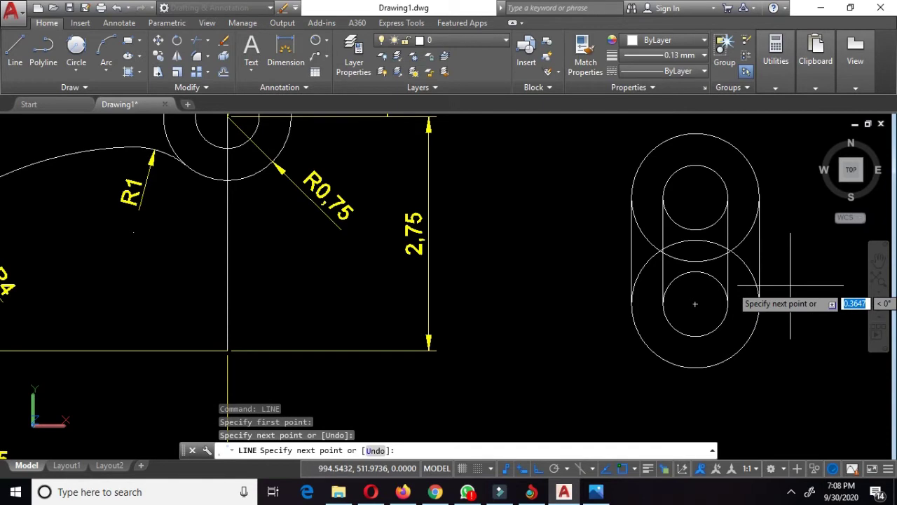
key(Escape)
middle_drag(790, 286, 736, 296)
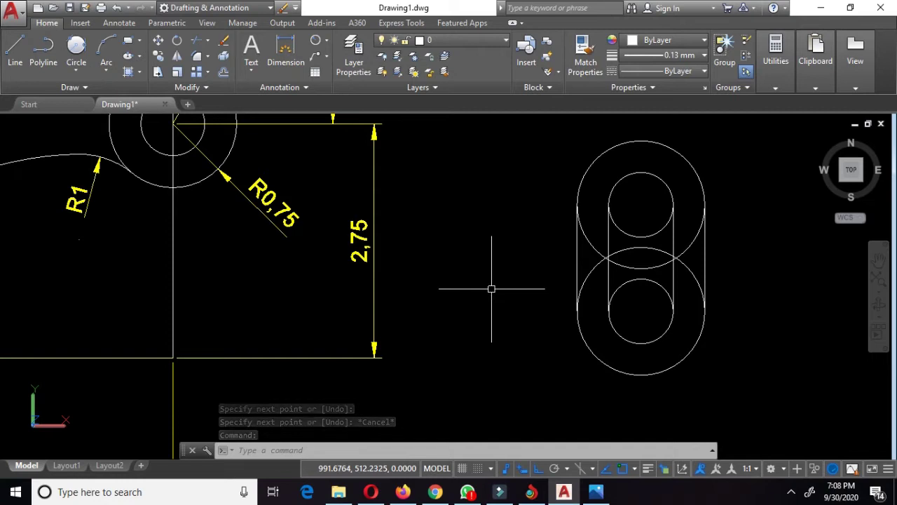
Trim the overlapping arcs of the upper and lower outer and inner circles between the lines
text(t)
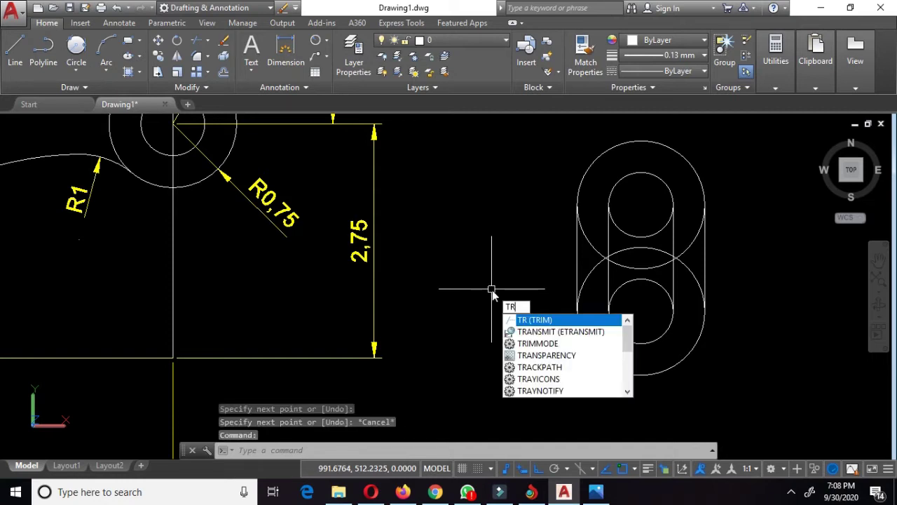
key(Return)
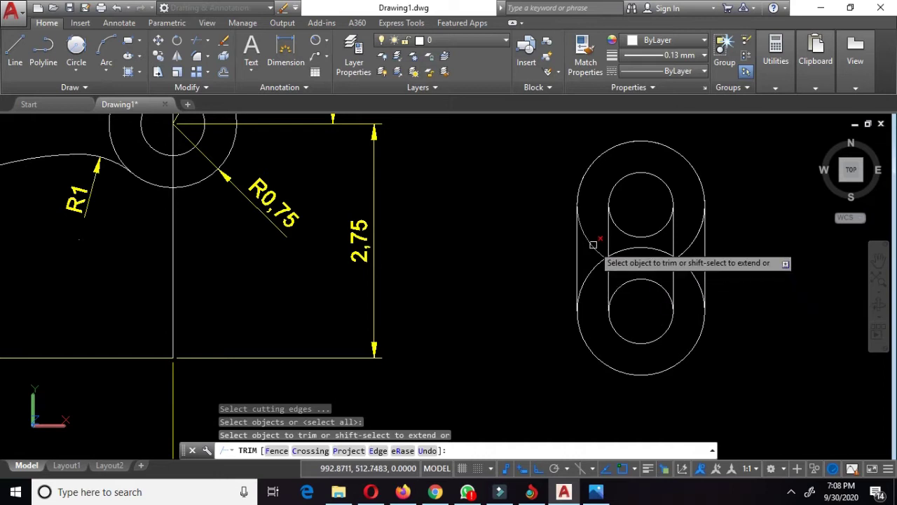
scroll(593, 245, up, 1)
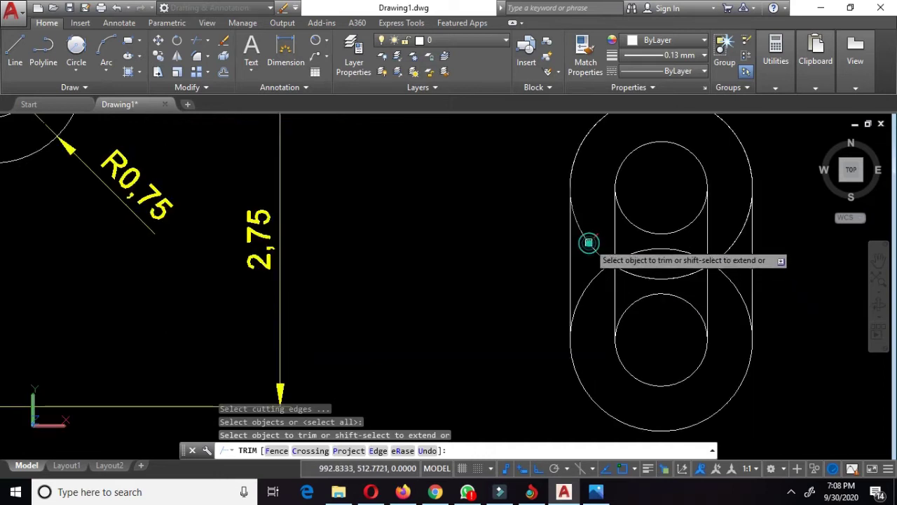
click(589, 242)
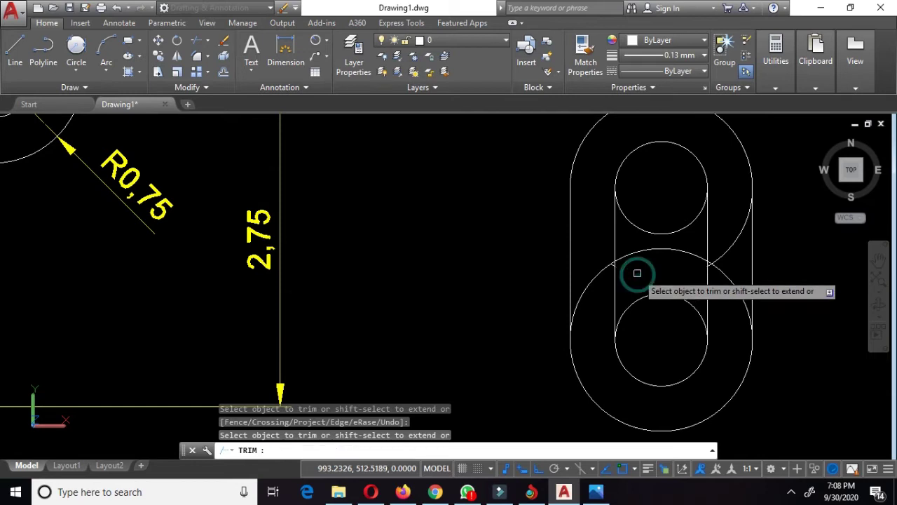
click(729, 249)
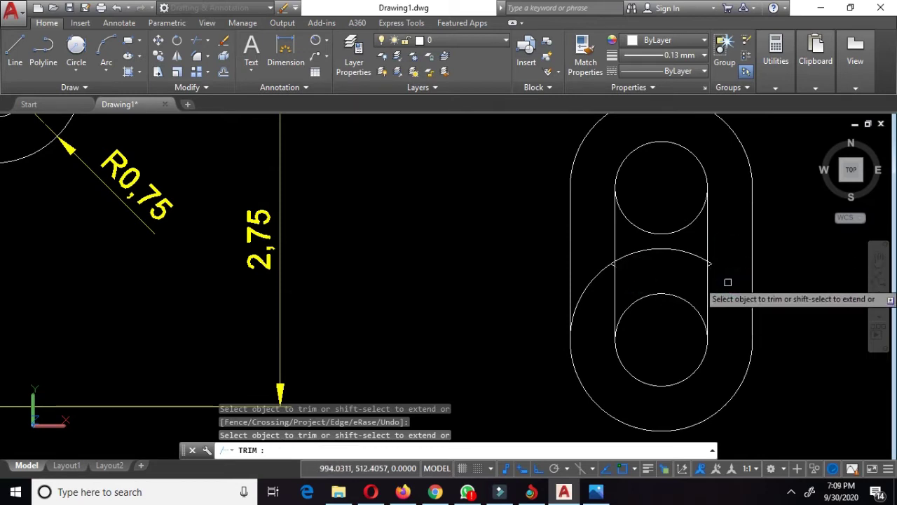
click(685, 252)
click(605, 269)
click(644, 235)
click(652, 292)
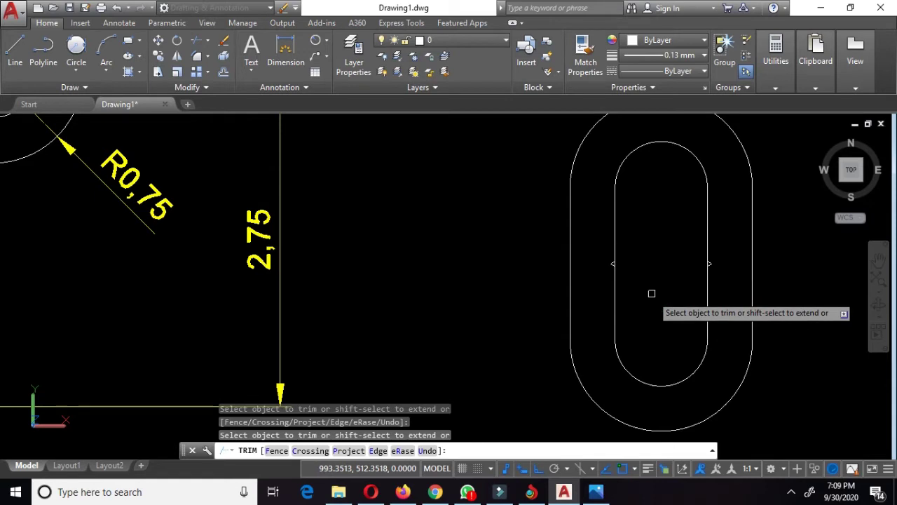
key(Escape)
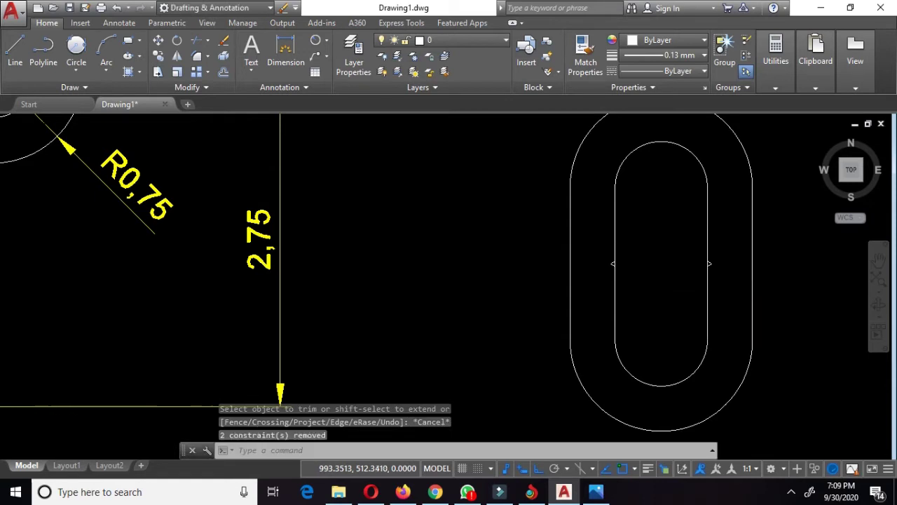
Select the two leftover vertical construction lines and markers and erase them
scroll(652, 293, up, 5)
scroll(562, 212, up, 4)
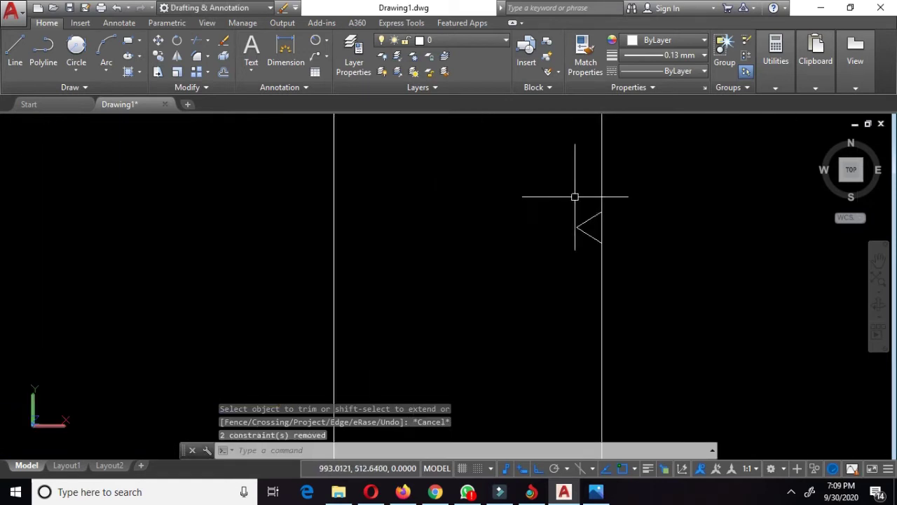
click(580, 203)
click(581, 250)
scroll(582, 238, down, 3)
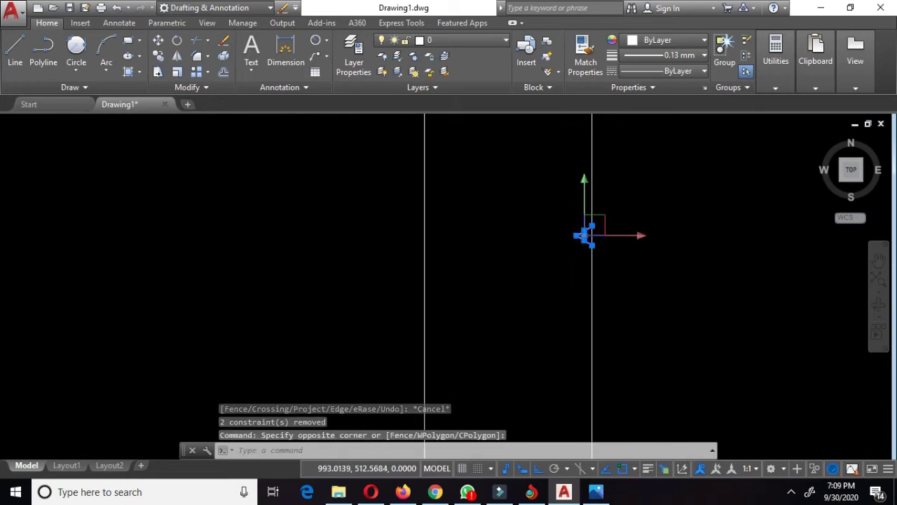
middle_drag(688, 218, 545, 229)
middle_drag(651, 245, 427, 242)
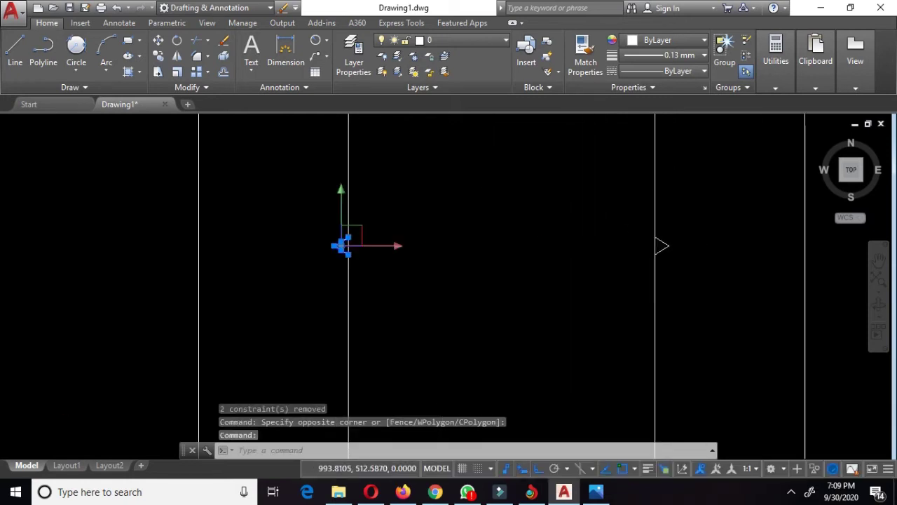
click(665, 255)
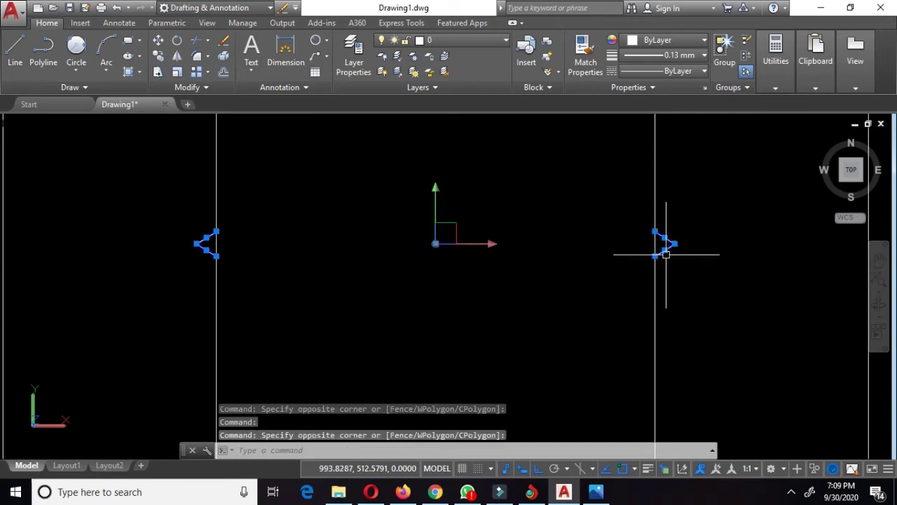
click(224, 43)
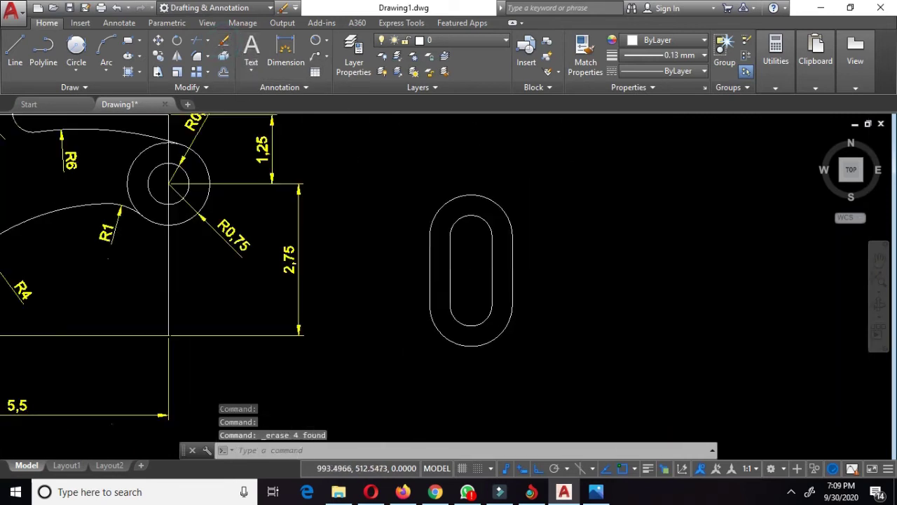
scroll(475, 272, down, 2)
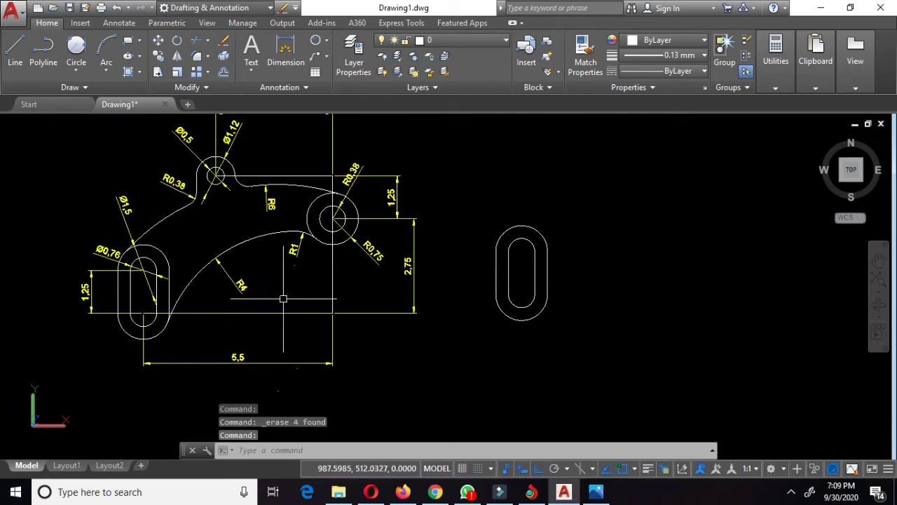
scroll(138, 315, up, 2)
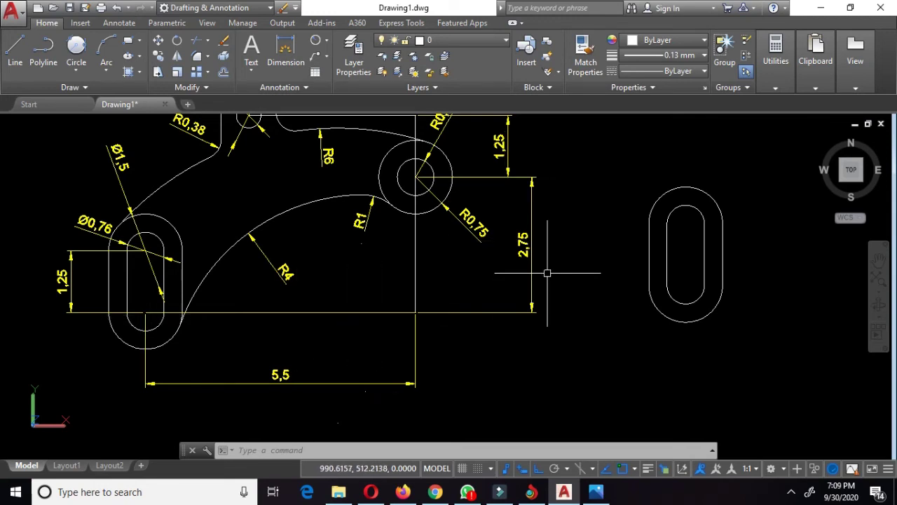
middle_drag(410, 154, 415, 180)
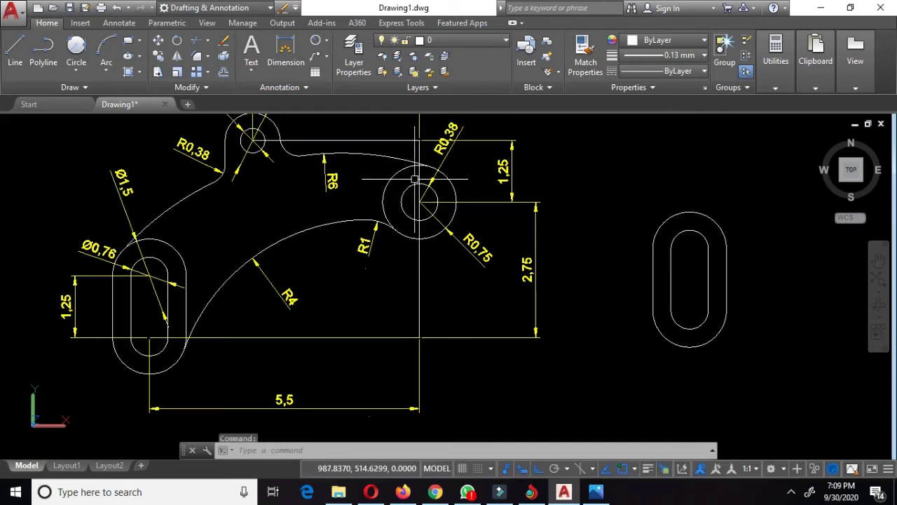
scroll(415, 179, down, 2)
Draw a 2.75-long vertical line rising from a point 5.5 right of the slot centre
click(20, 38)
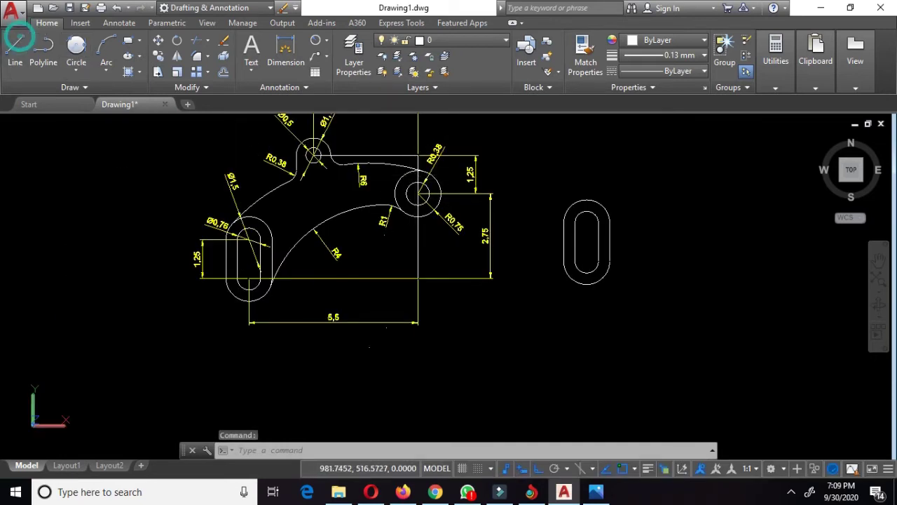
scroll(663, 242, up, 2)
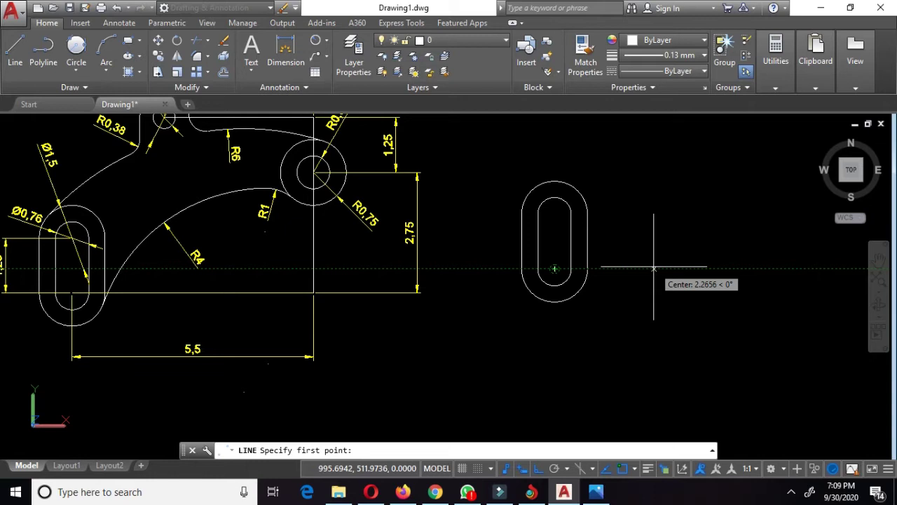
text(5.)
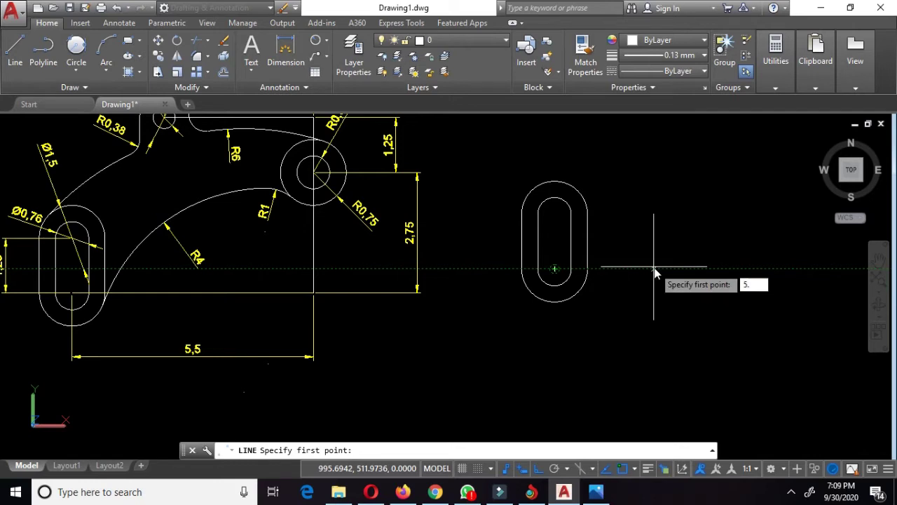
key(Return)
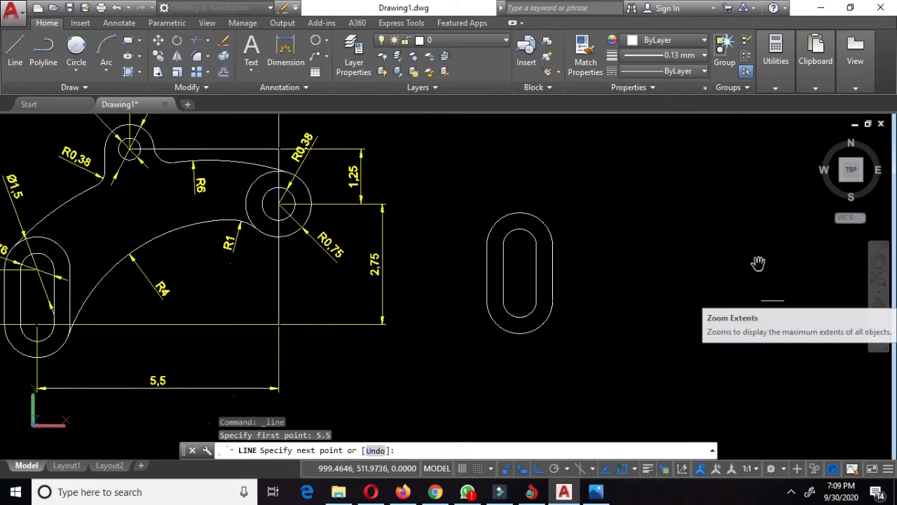
middle_drag(818, 266, 783, 297)
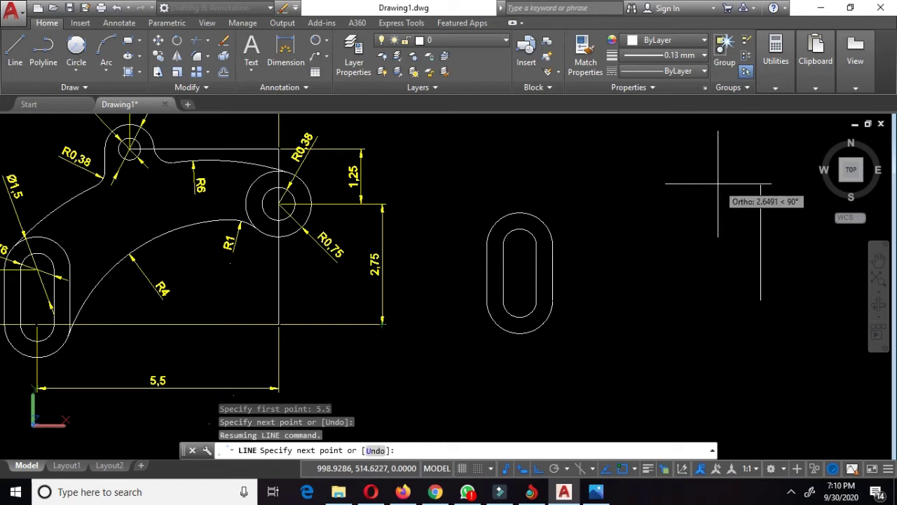
text(2.75)
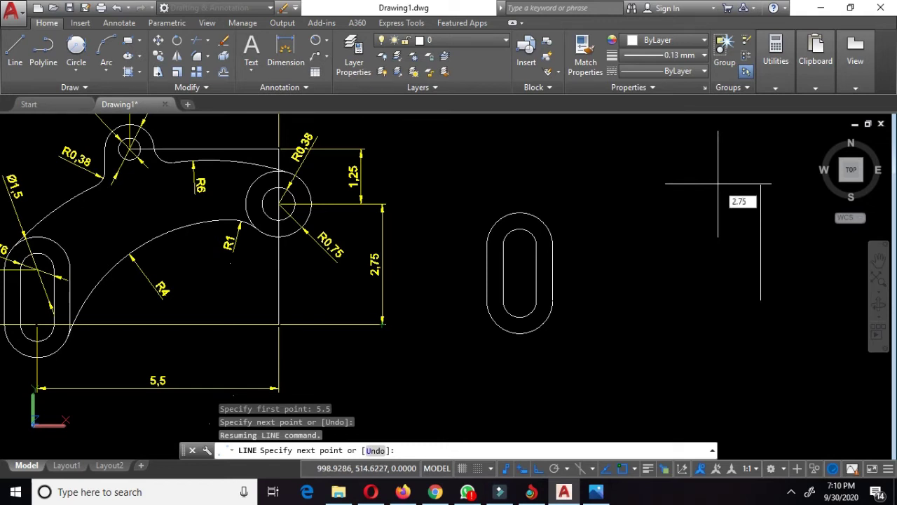
key(Return)
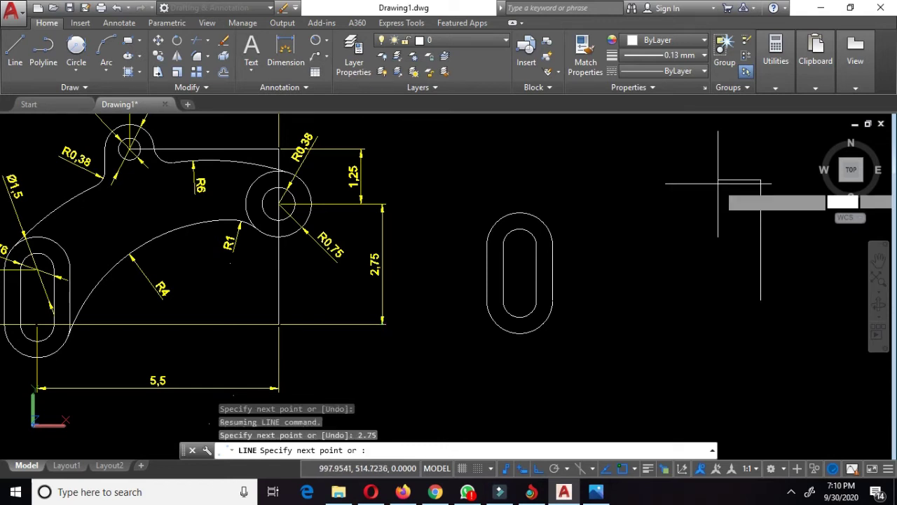
key(Escape)
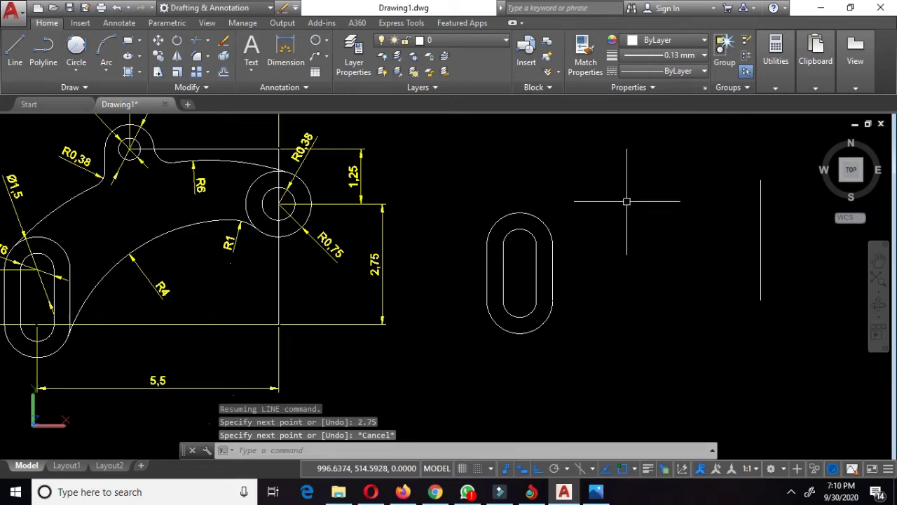
scroll(280, 203, up, 2)
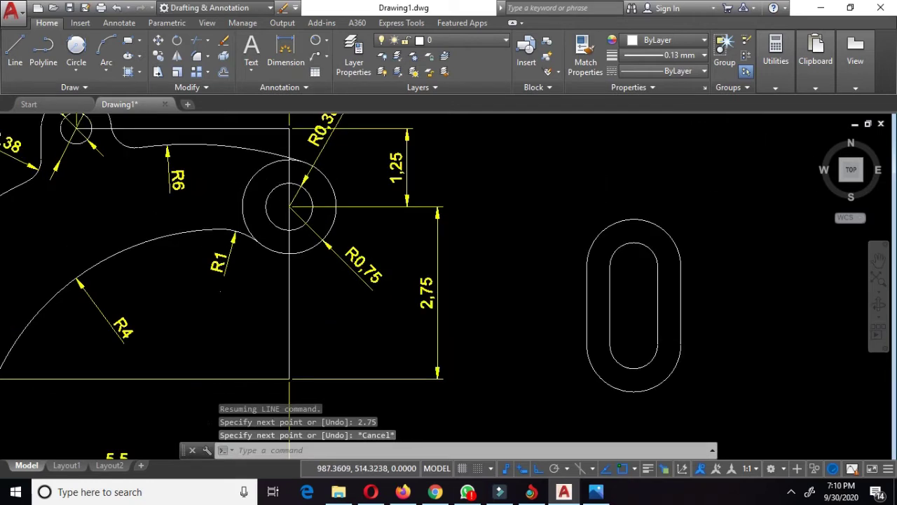
middle_drag(369, 147, 364, 197)
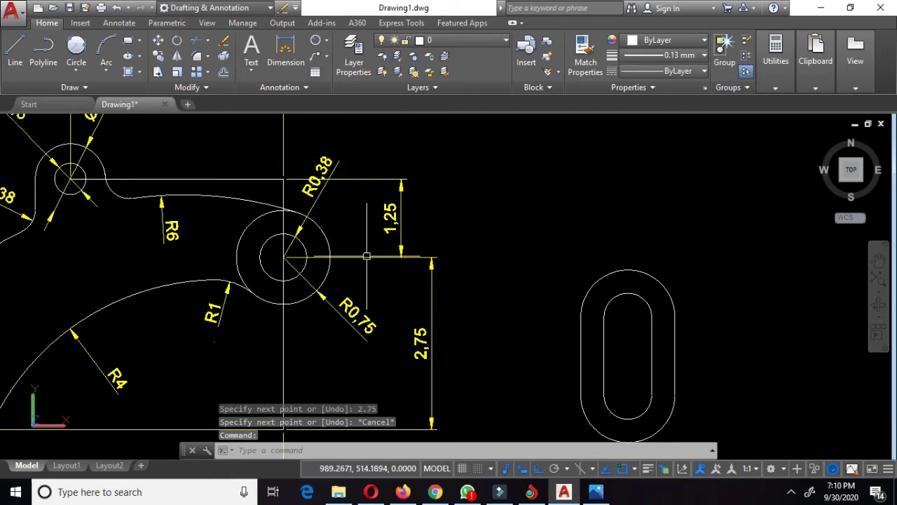
scroll(557, 261, down, 2)
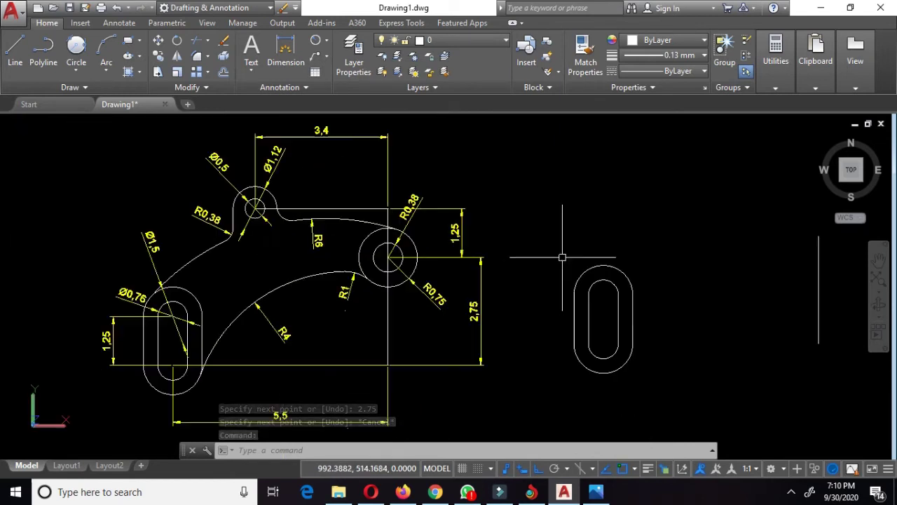
middle_drag(680, 206, 591, 206)
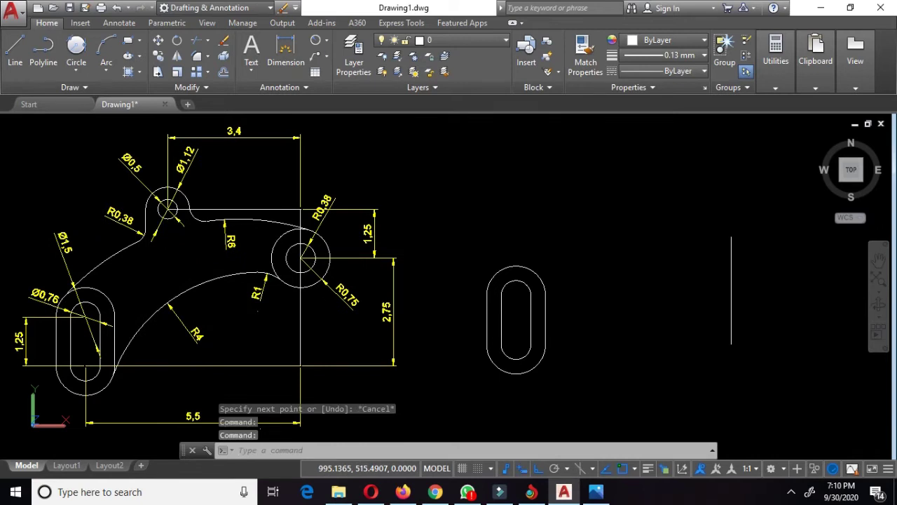
text(C)
key(Return)
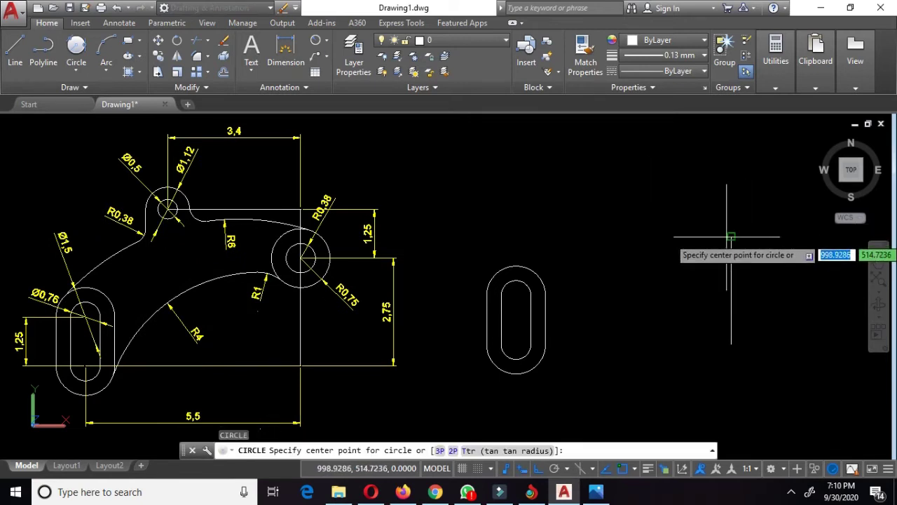
Draw concentric circles of radius 0.38 and 0.75 at the line's top end
click(731, 237)
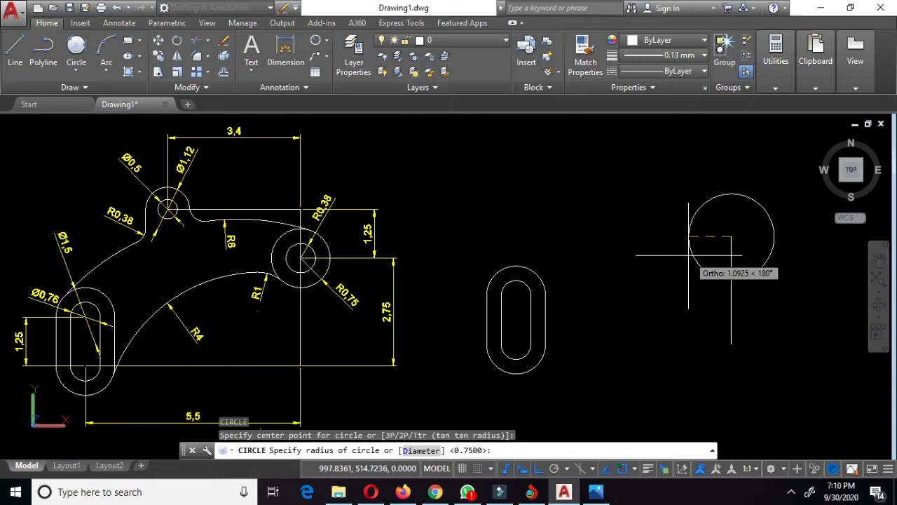
text(0.38)
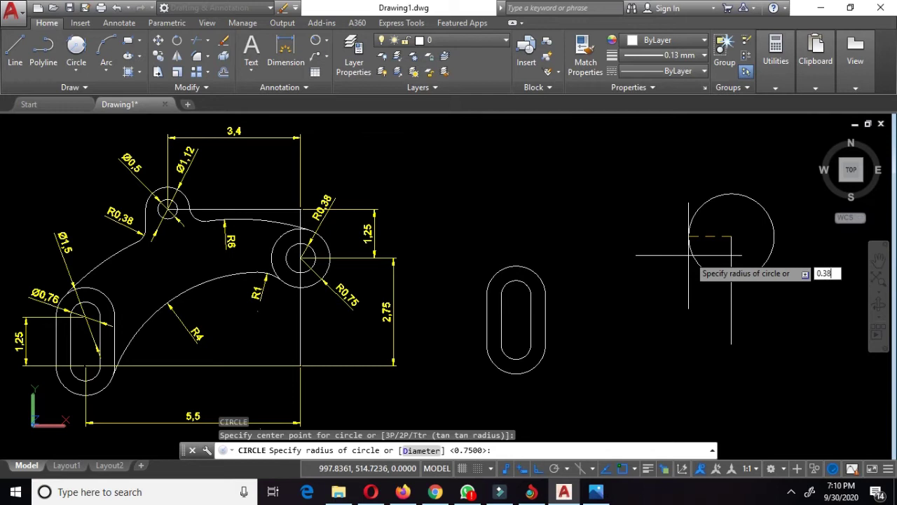
key(Return)
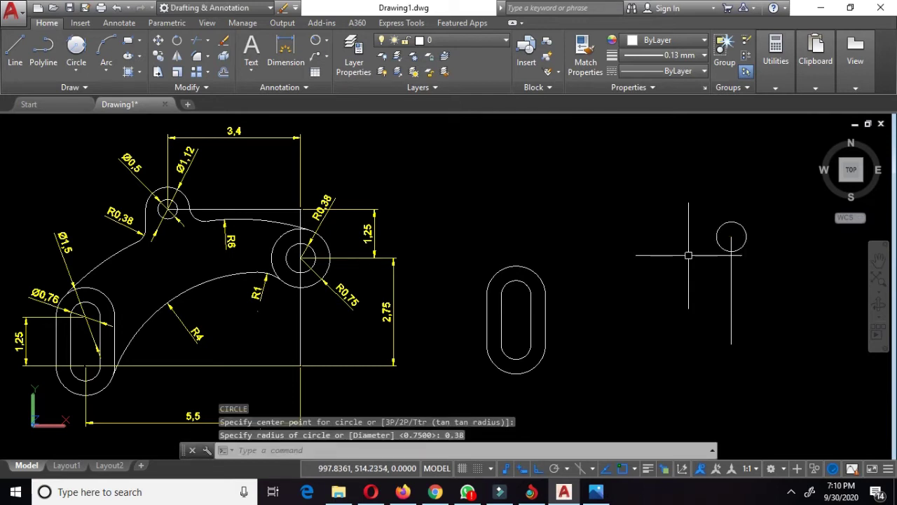
key(Return)
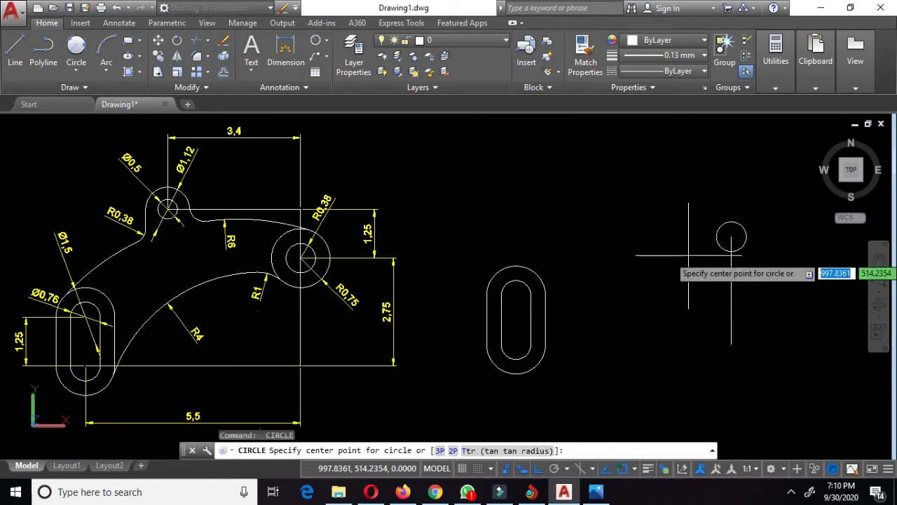
click(731, 237)
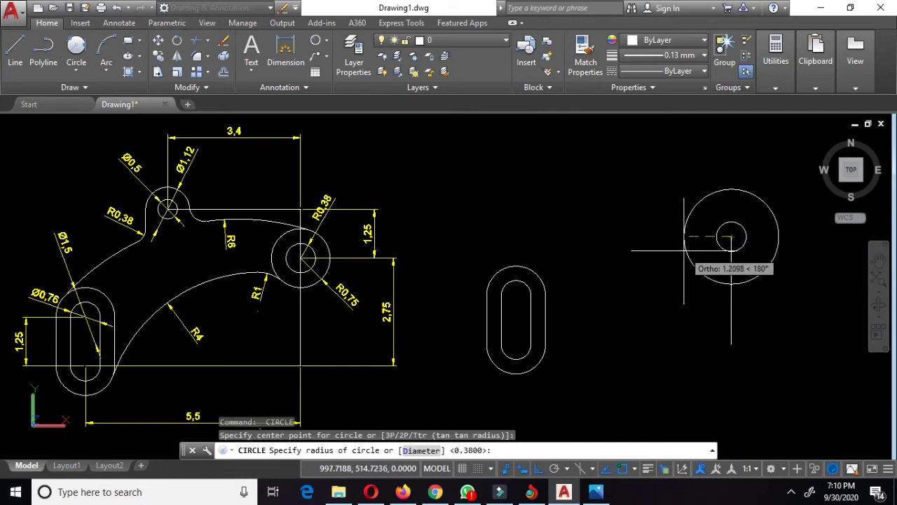
text(0.75)
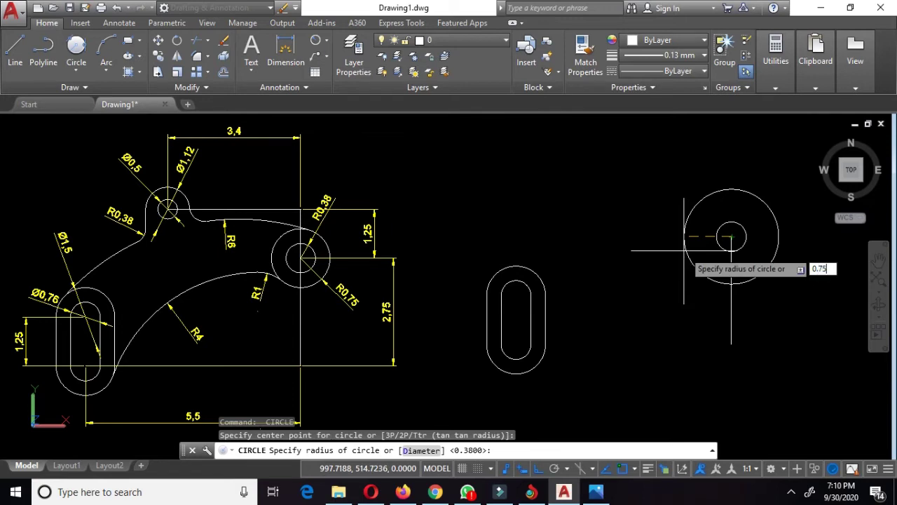
key(Return)
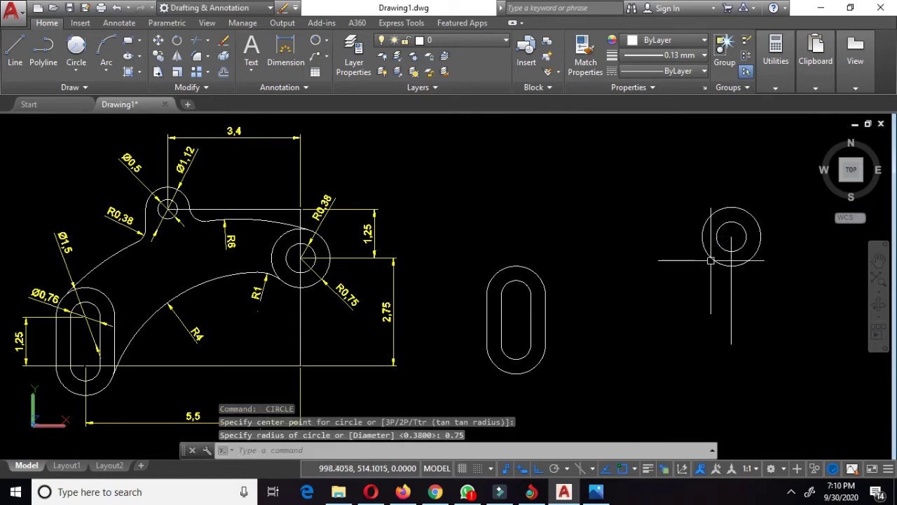
Delete the 2.75 vertical construction line
click(765, 294)
click(679, 323)
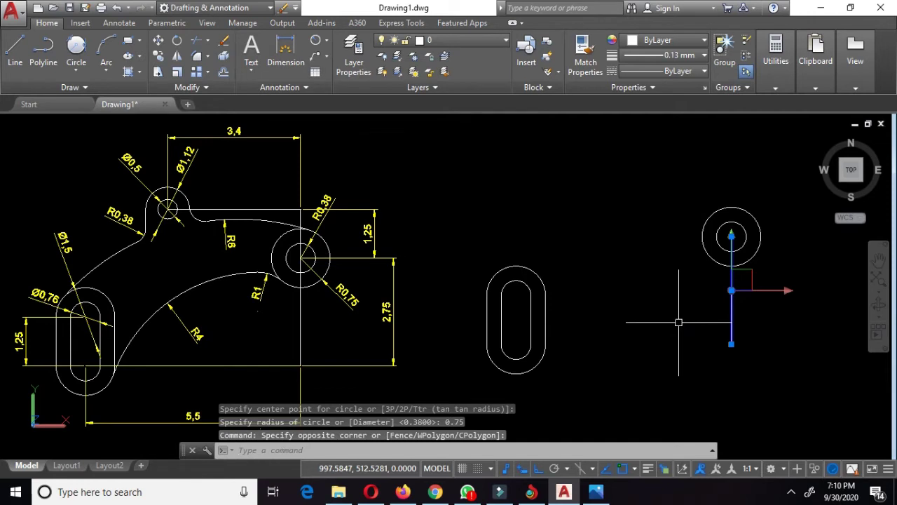
key(Delete)
Start a Tan, Tan, Radius circle from the Draw panel's Circle dropdown
scroll(670, 300, down, 2)
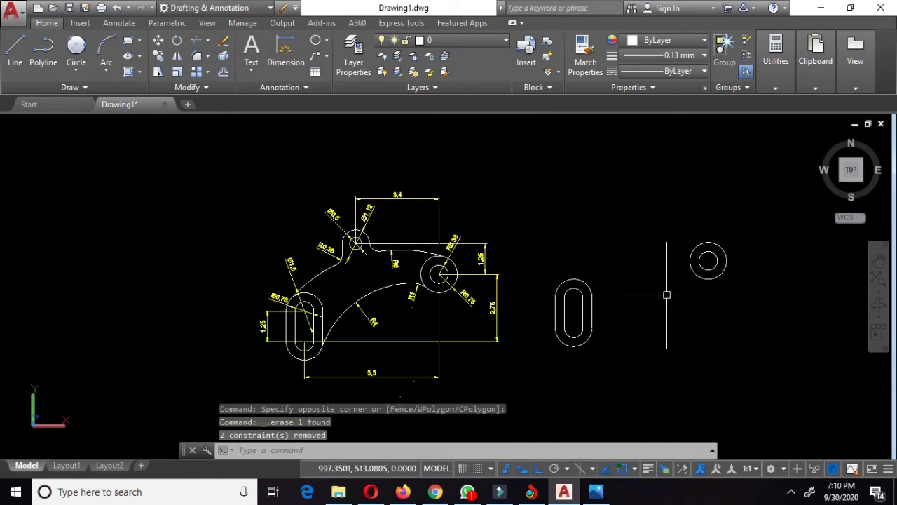
scroll(276, 283, up, 2)
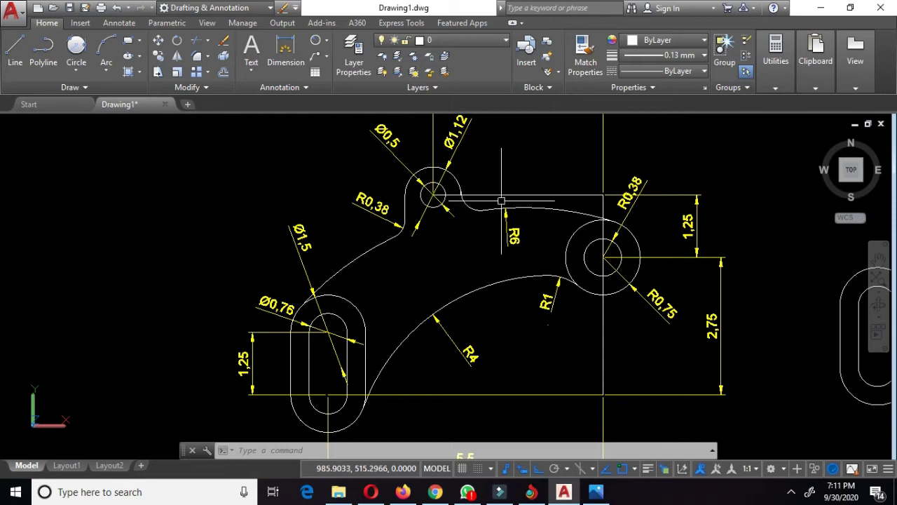
scroll(548, 324, down, 2)
middle_drag(548, 324, 493, 310)
scroll(505, 317, up, 2)
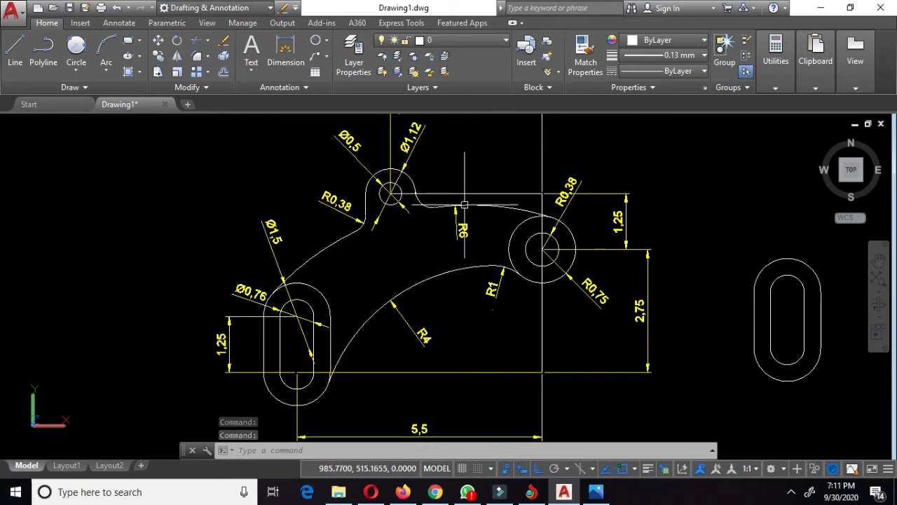
scroll(498, 253, up, 2)
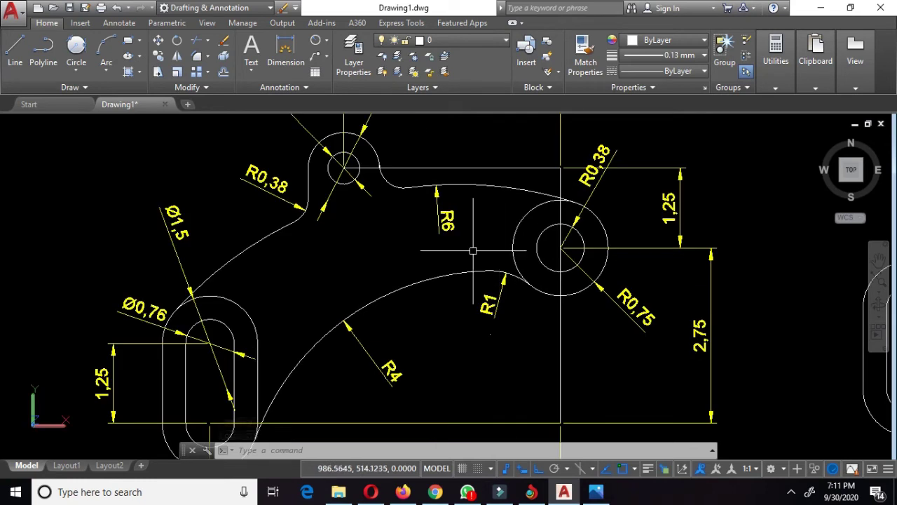
scroll(365, 225, down, 2)
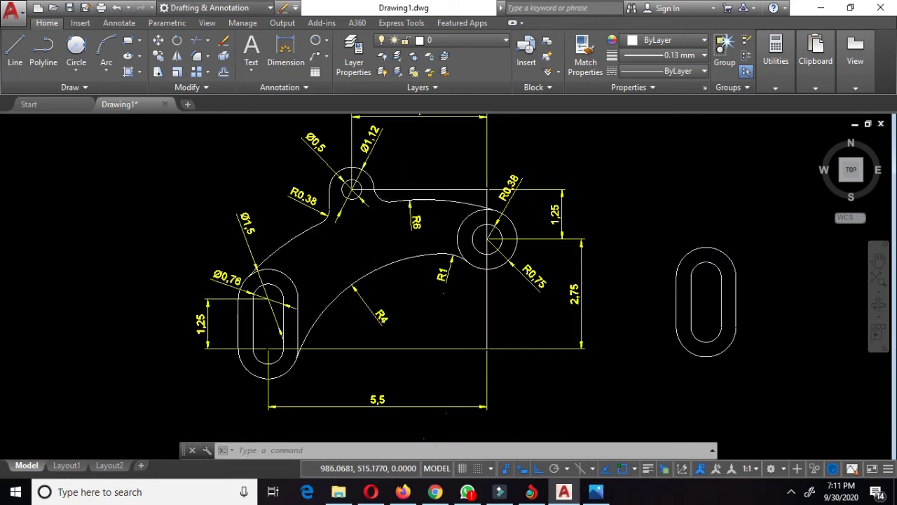
scroll(413, 207, up, 2)
scroll(412, 210, down, 2)
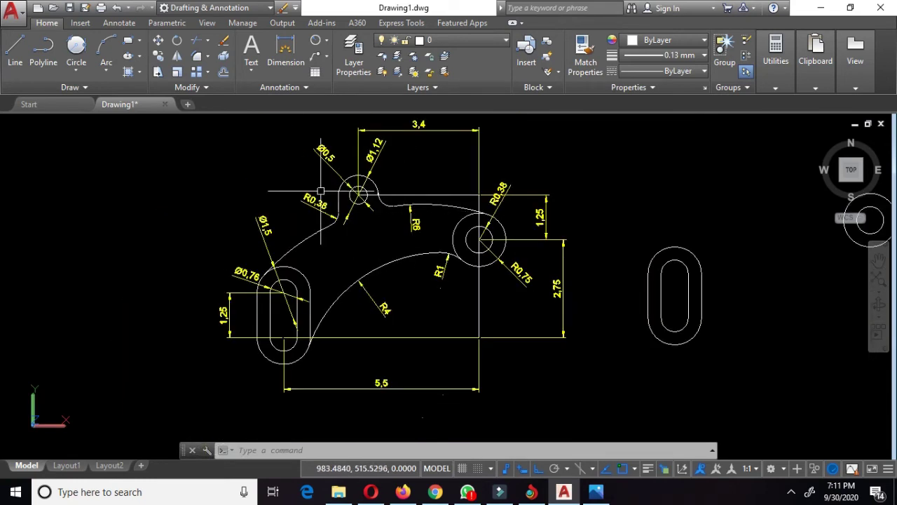
click(89, 75)
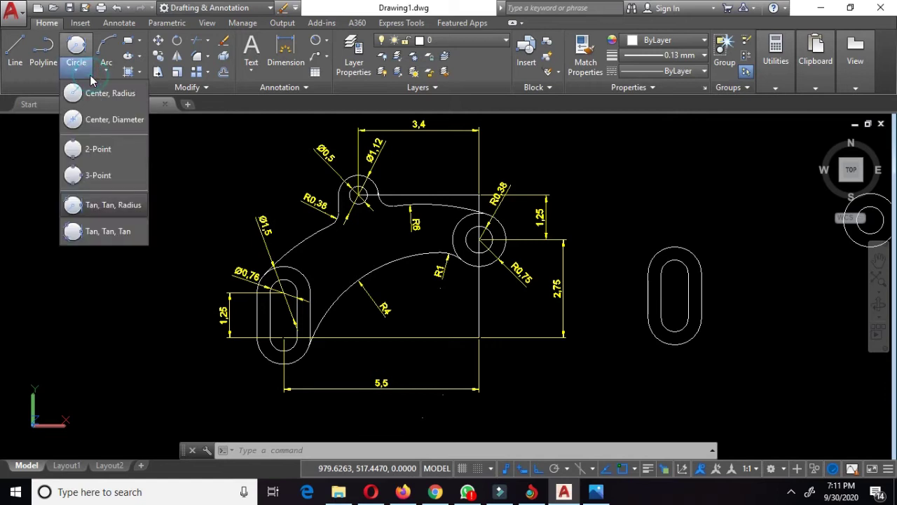
click(114, 210)
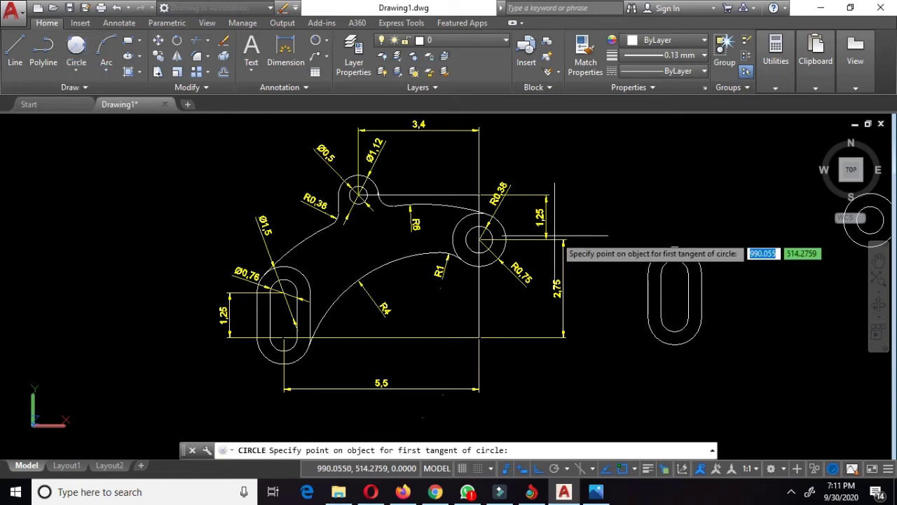
Draw an R6 circle tangent to the slot and the right-hand 0.75 boss circle
middle_drag(555, 239, 450, 226)
scroll(575, 231, up, 1)
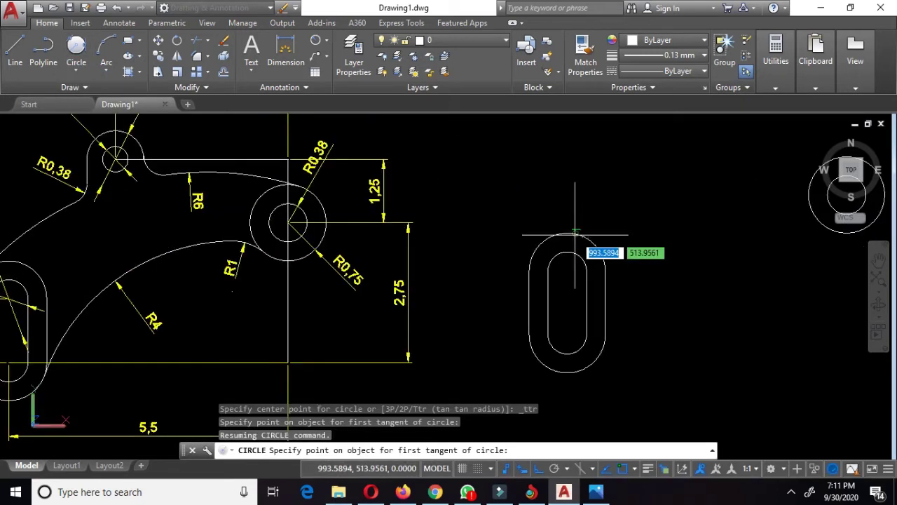
click(537, 244)
middle_drag(660, 191, 521, 234)
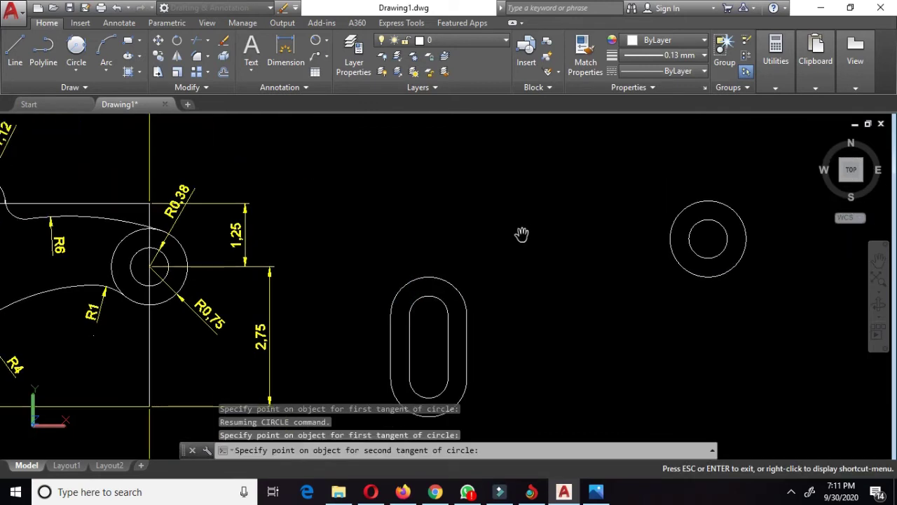
click(713, 203)
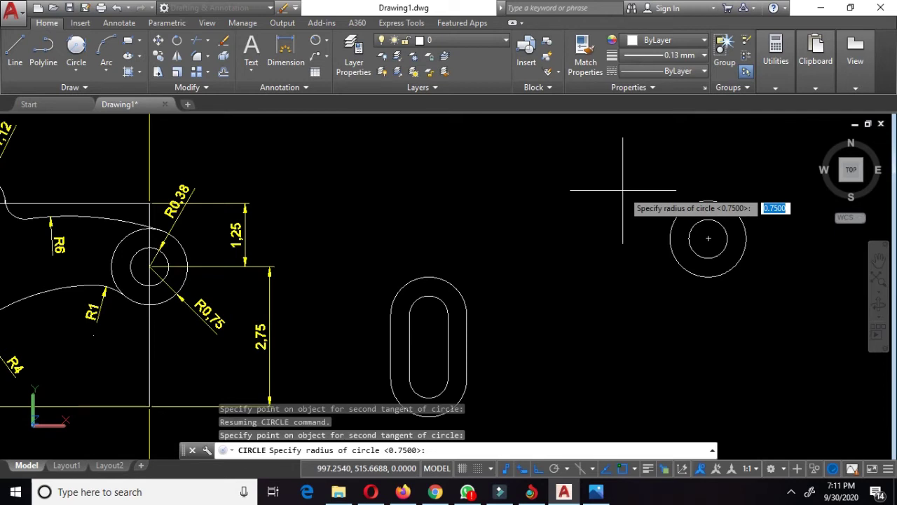
text(6)
key(Return)
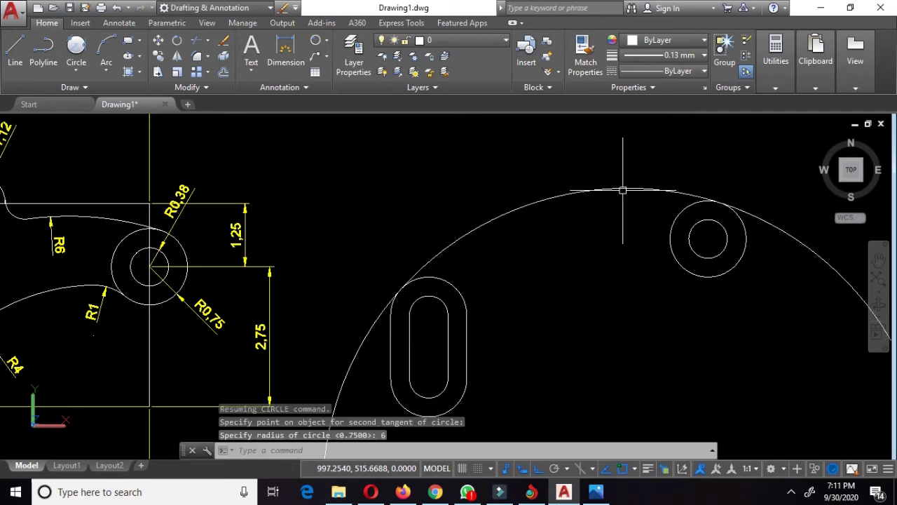
scroll(622, 190, down, 3)
scroll(627, 238, down, 2)
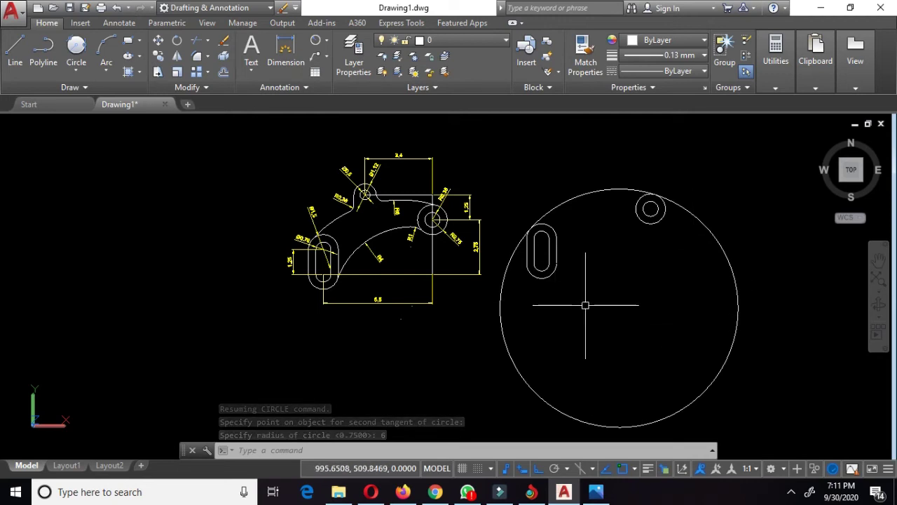
Trim away most of the R6 circle, leaving only the connecting arc
text(tr)
key(Return)
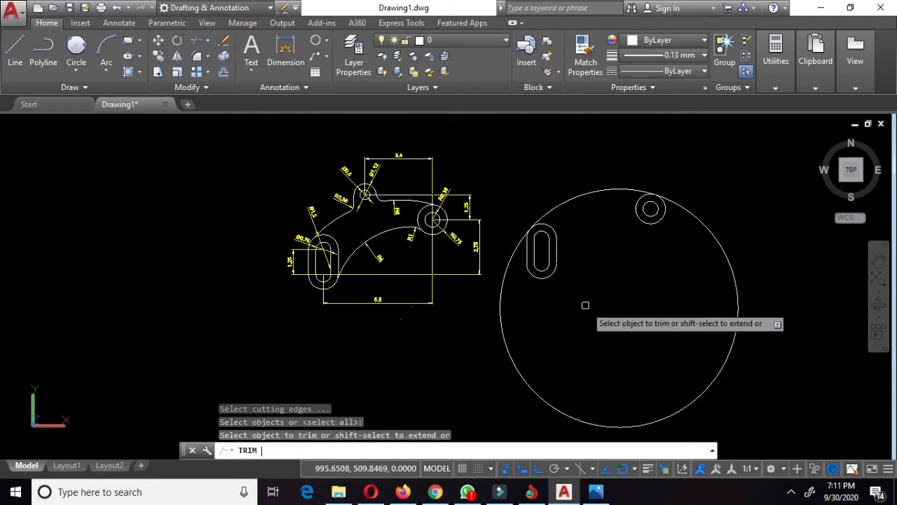
click(515, 365)
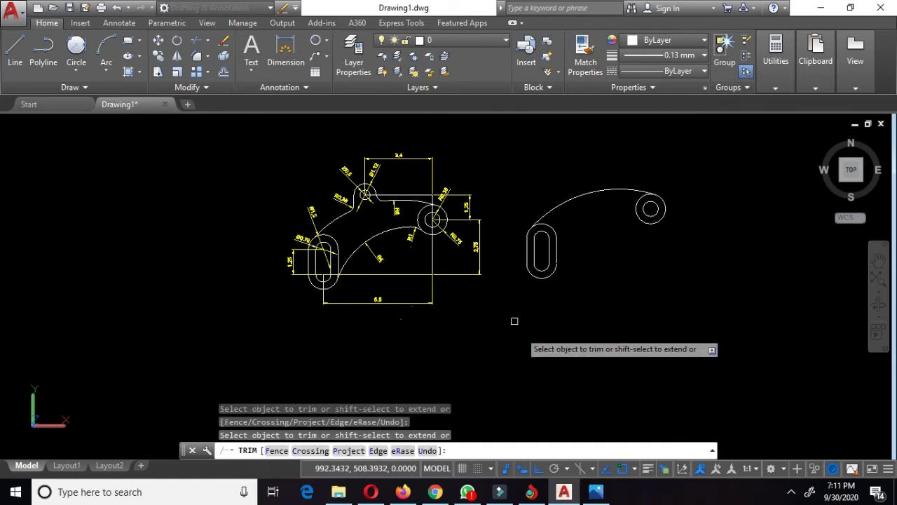
scroll(652, 241, up, 1)
scroll(652, 241, up, 2)
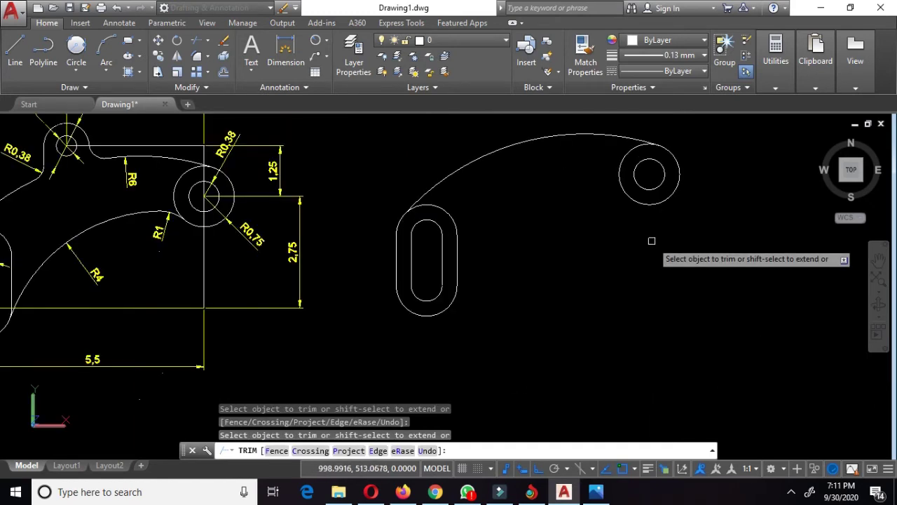
key(Escape)
middle_drag(652, 241, 659, 258)
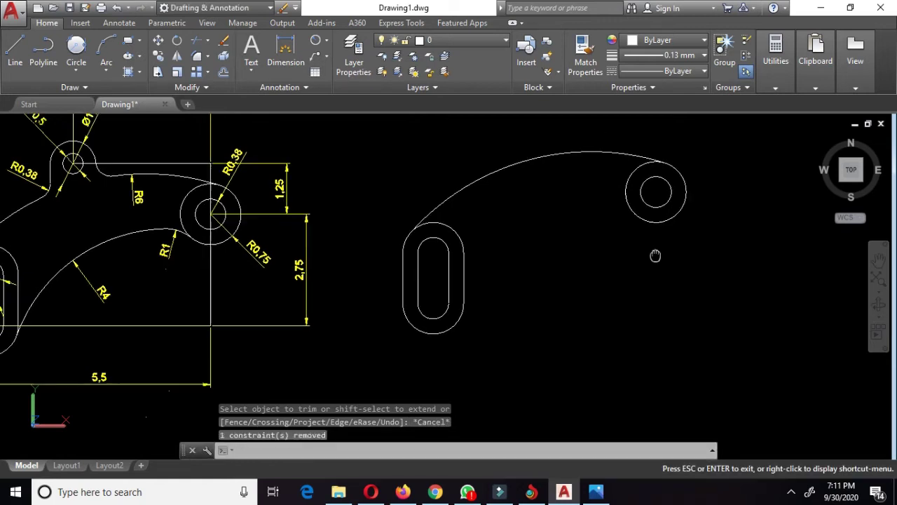
Draw a short horizontal line running left from the boss's outer circle
scroll(656, 256, down, 2)
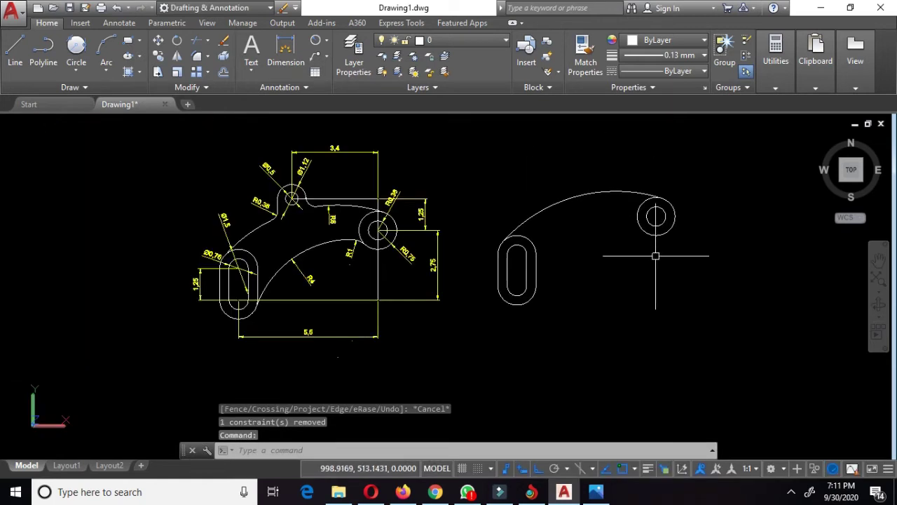
scroll(336, 246, up, 3)
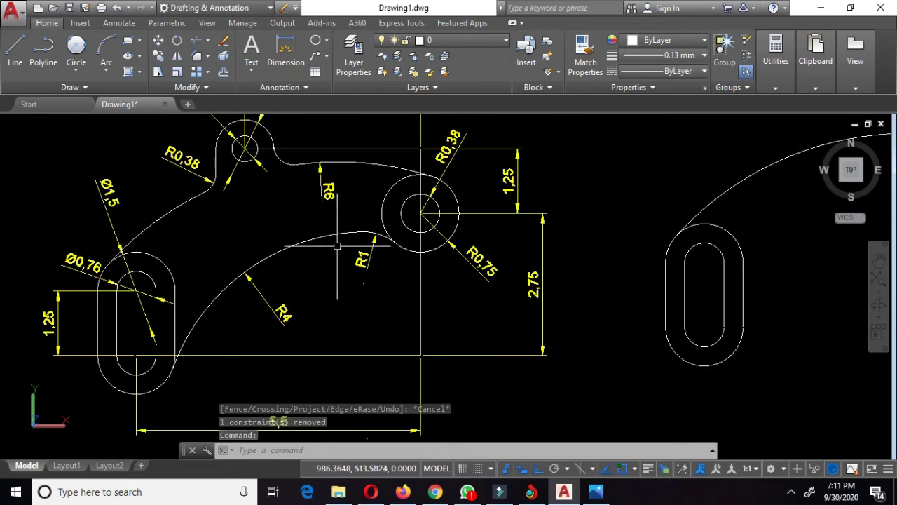
scroll(385, 239, up, 1)
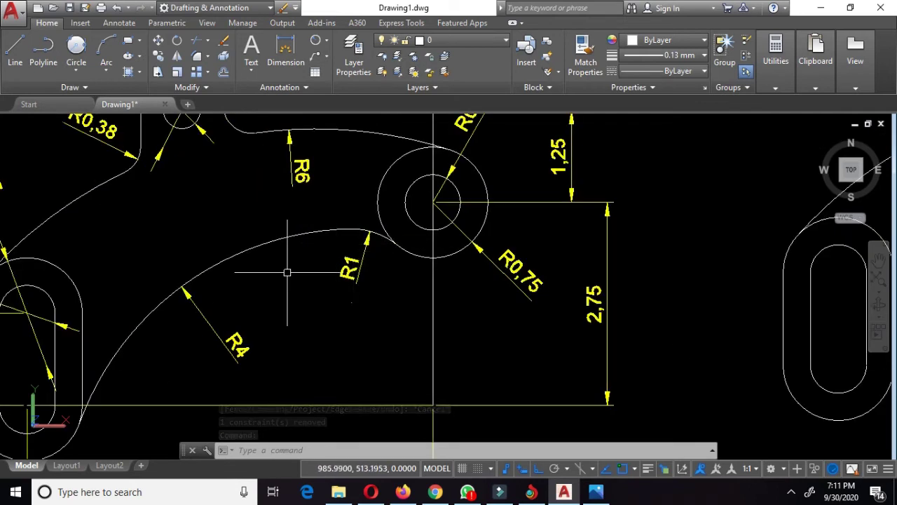
scroll(384, 253, up, 2)
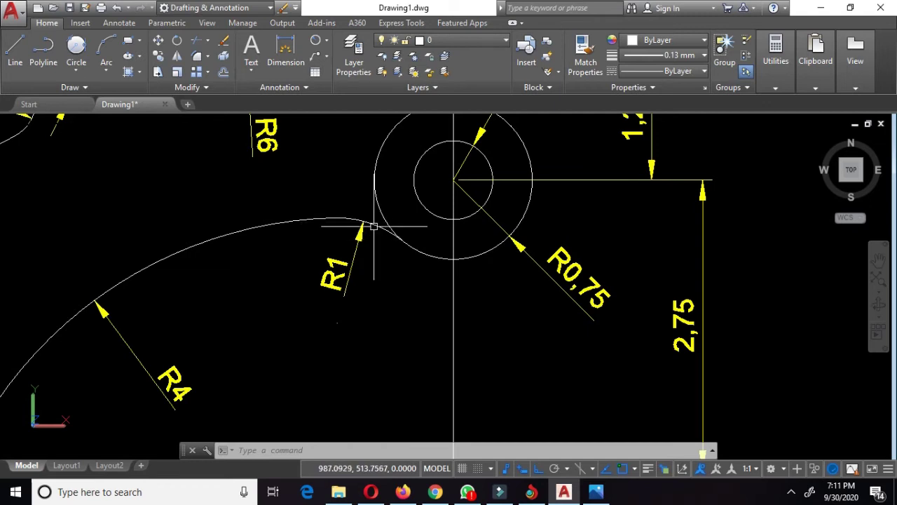
scroll(374, 226, down, 3)
scroll(373, 226, down, 1)
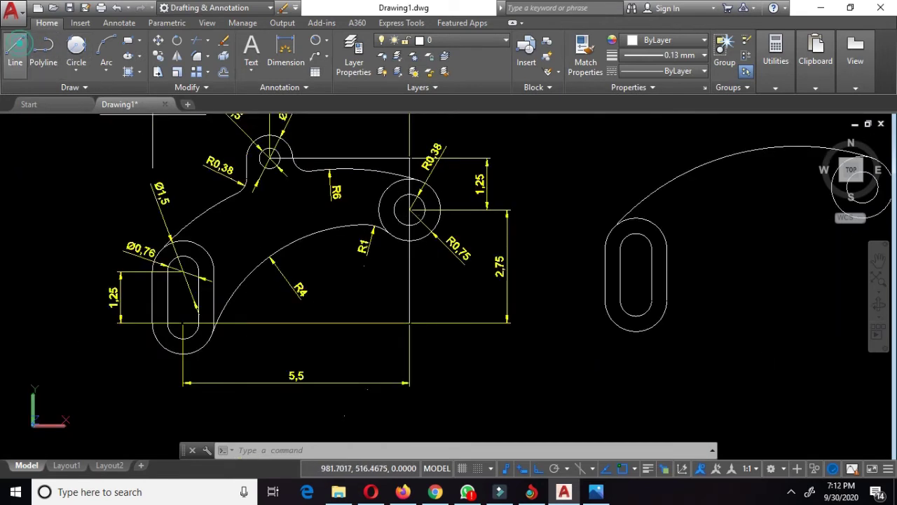
click(16, 43)
middle_drag(840, 222, 656, 269)
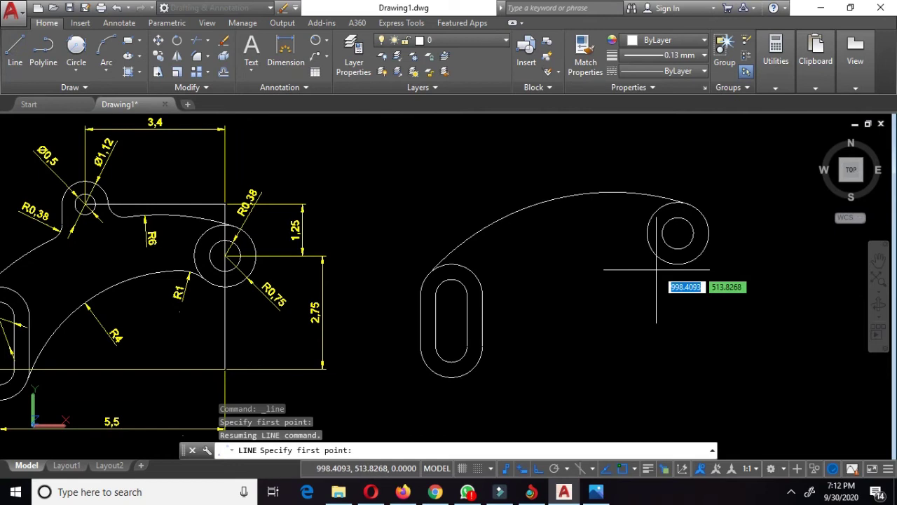
scroll(656, 269, up, 3)
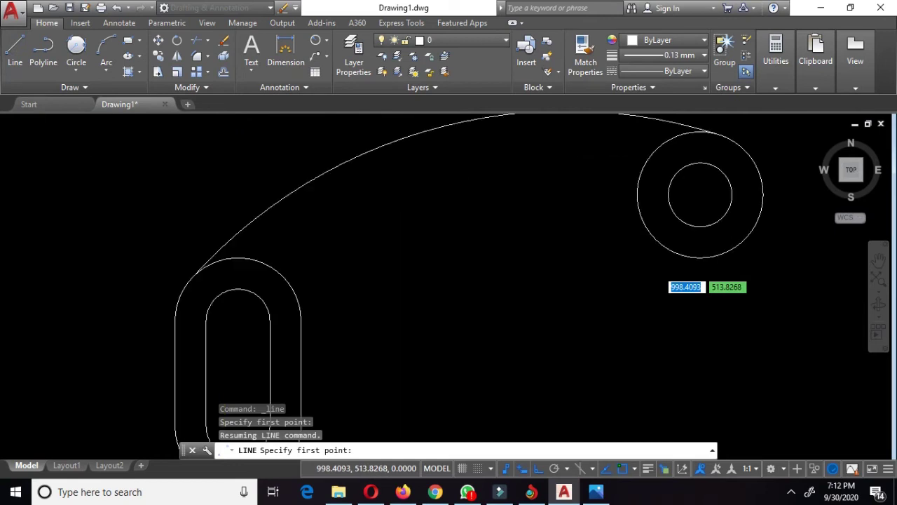
click(663, 226)
click(555, 225)
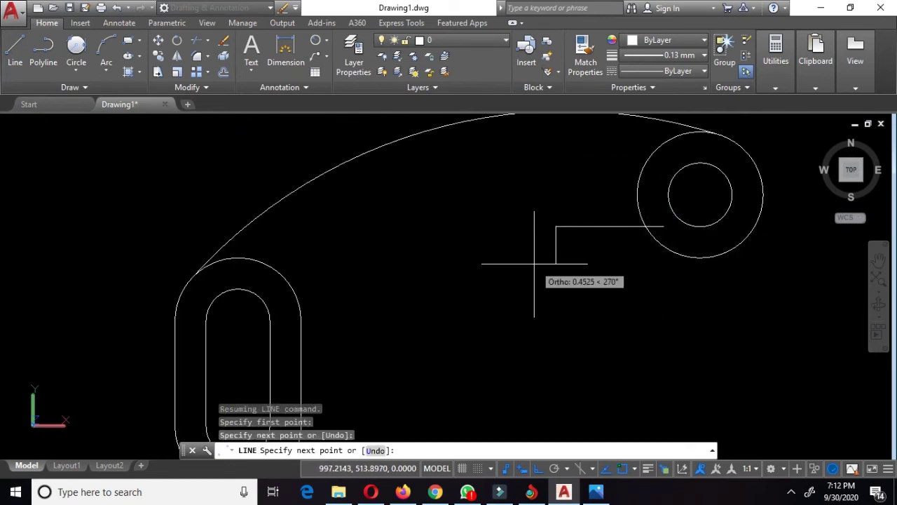
key(Escape)
Add a radius-1 circle tangent to the boss circle and the new horizontal line
click(76, 49)
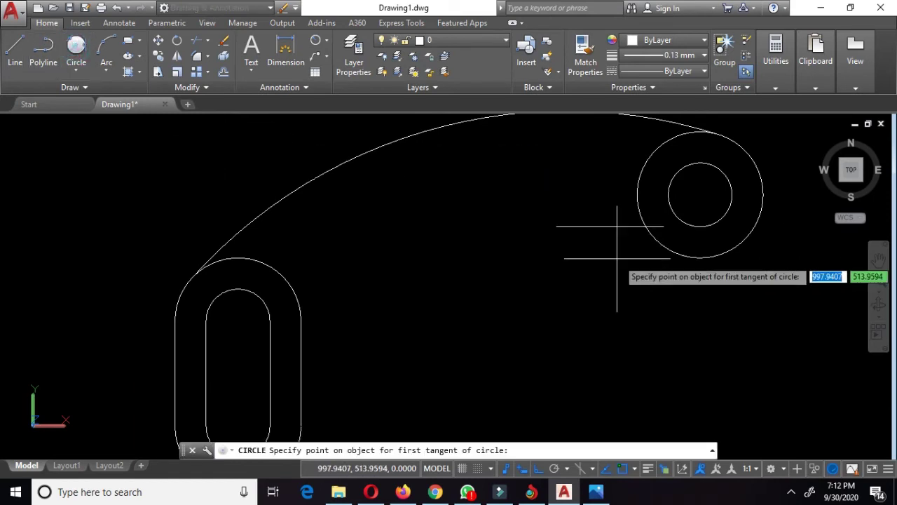
click(666, 253)
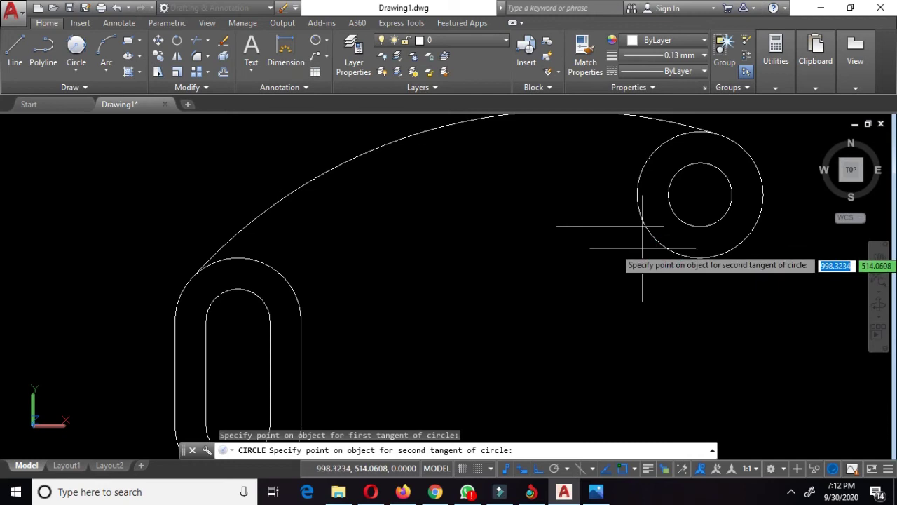
click(600, 225)
text(1)
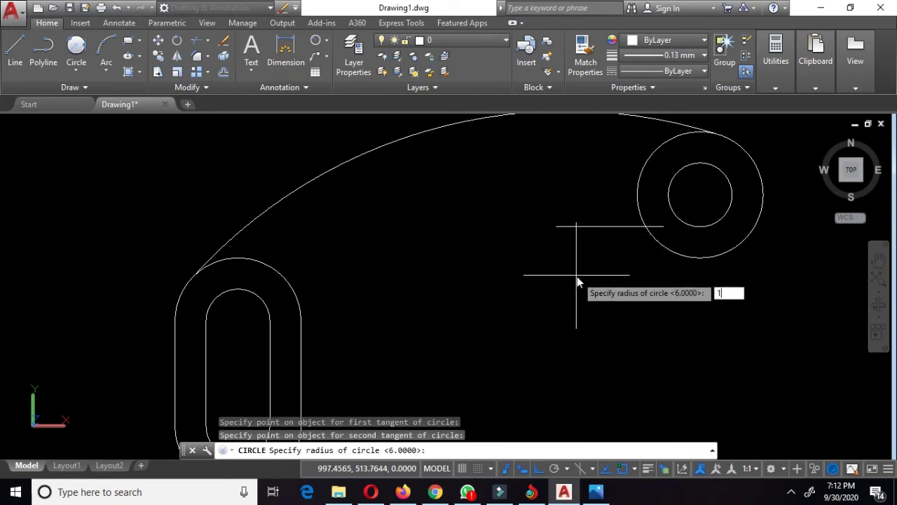
key(Return)
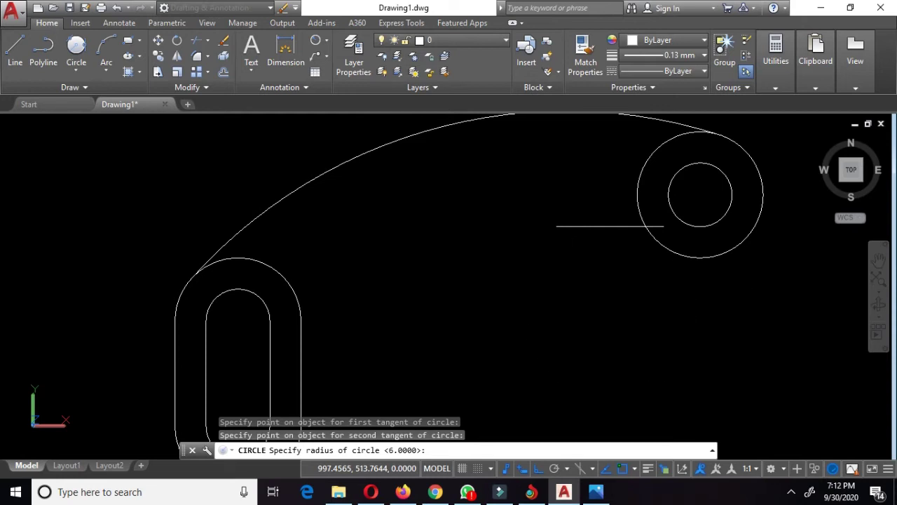
scroll(576, 275, down, 2)
mouse_move(576, 275)
middle_down()
mouse_move(582, 251)
mouse_move(624, 233)
middle_up()
scroll(586, 247, down, 2)
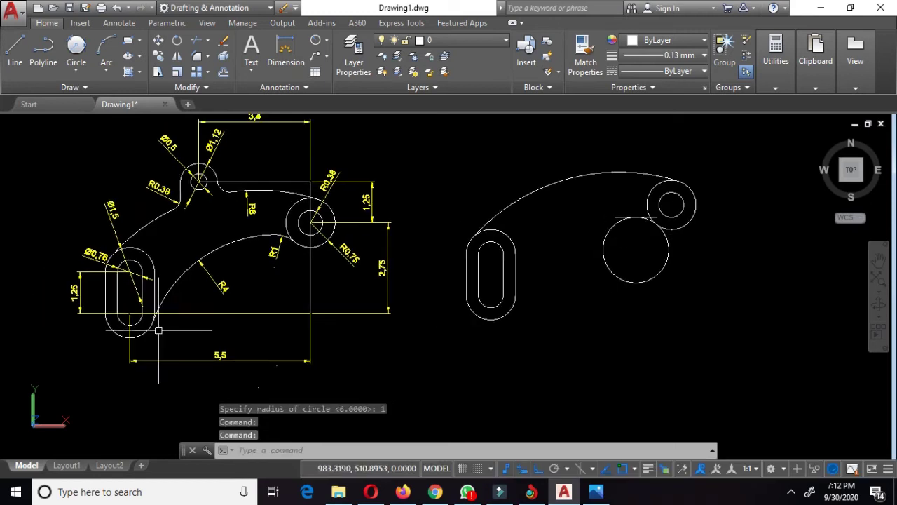
scroll(158, 330, up, 2)
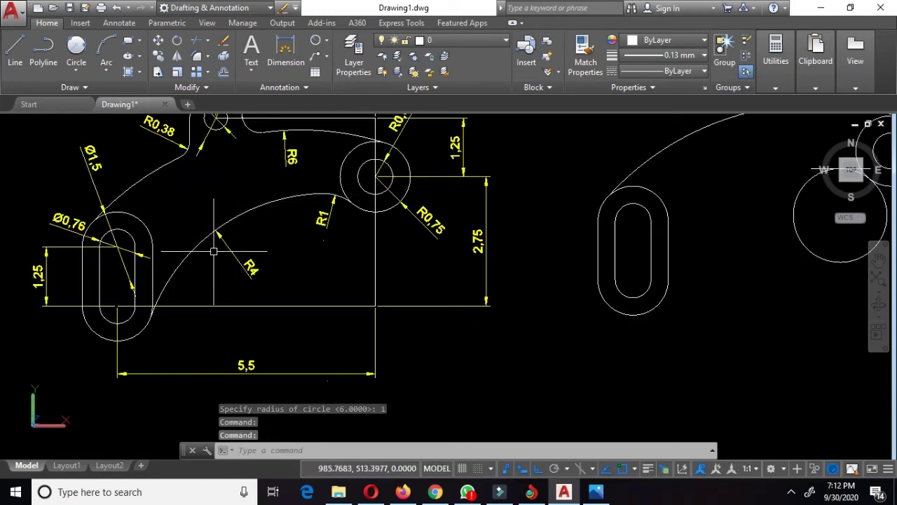
Draw a radius-4 Tan, Tan, Radius circle touching the slot and the small R1 circle
click(77, 48)
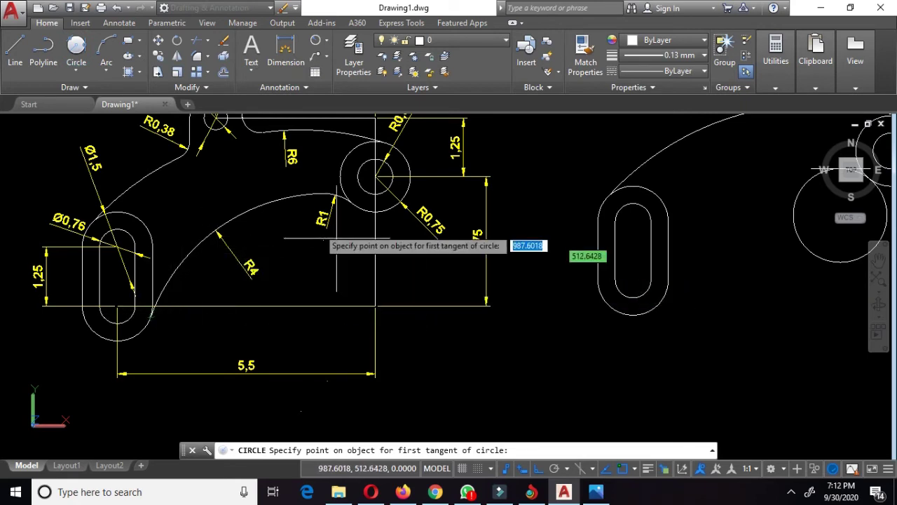
scroll(317, 204, down, 4)
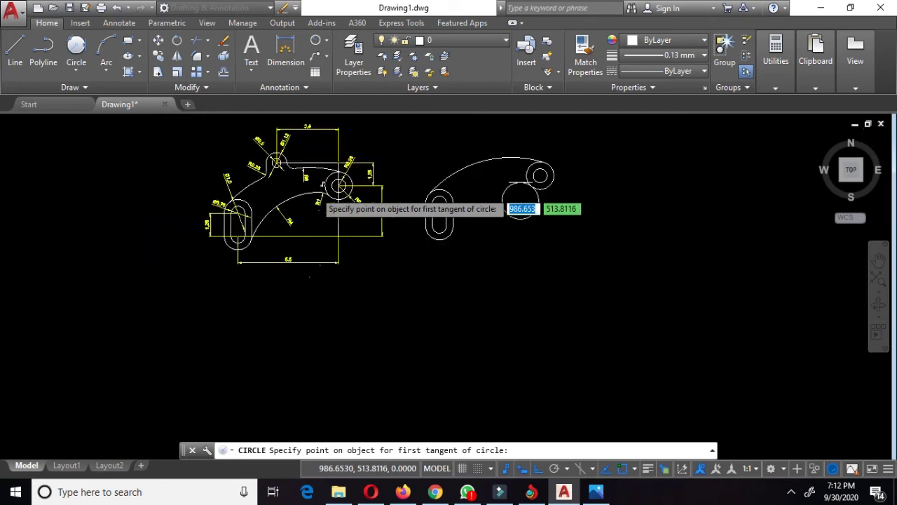
middle_drag(585, 210, 560, 236)
scroll(434, 203, up, 5)
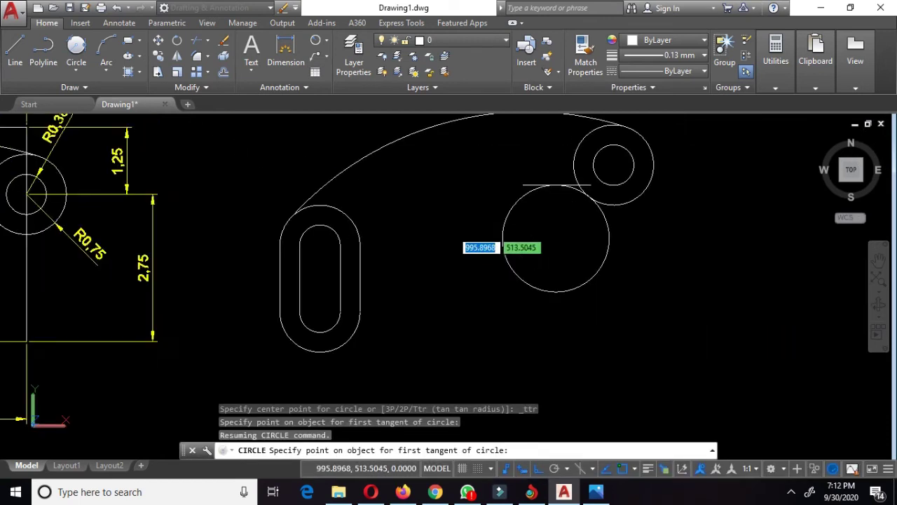
click(305, 277)
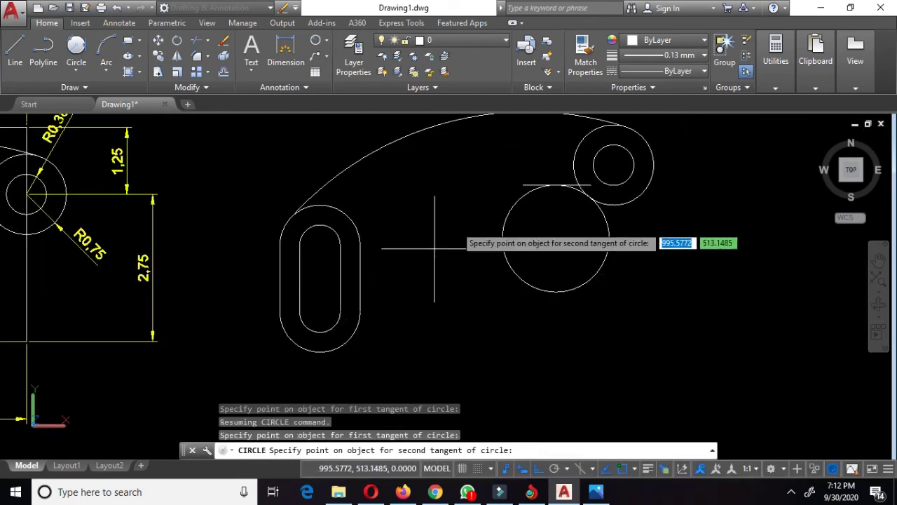
scroll(540, 184, up, 3)
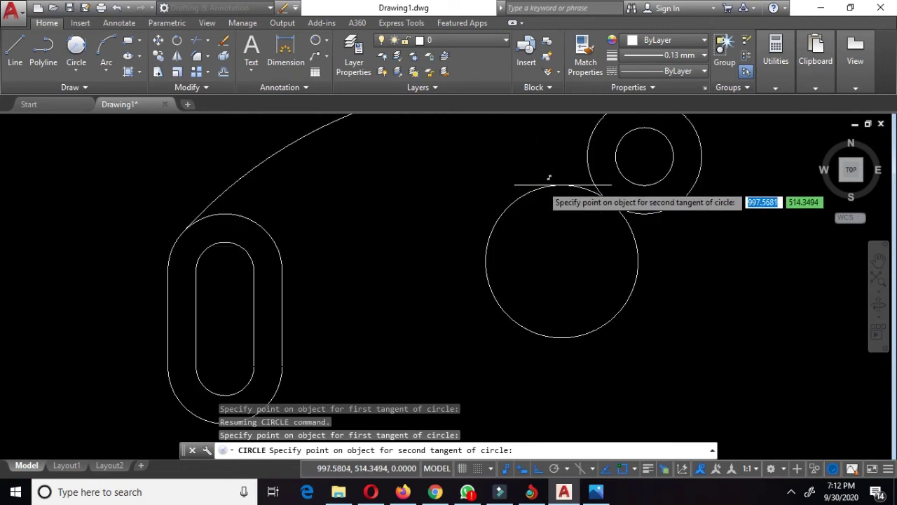
click(540, 186)
scroll(540, 175, down, 5)
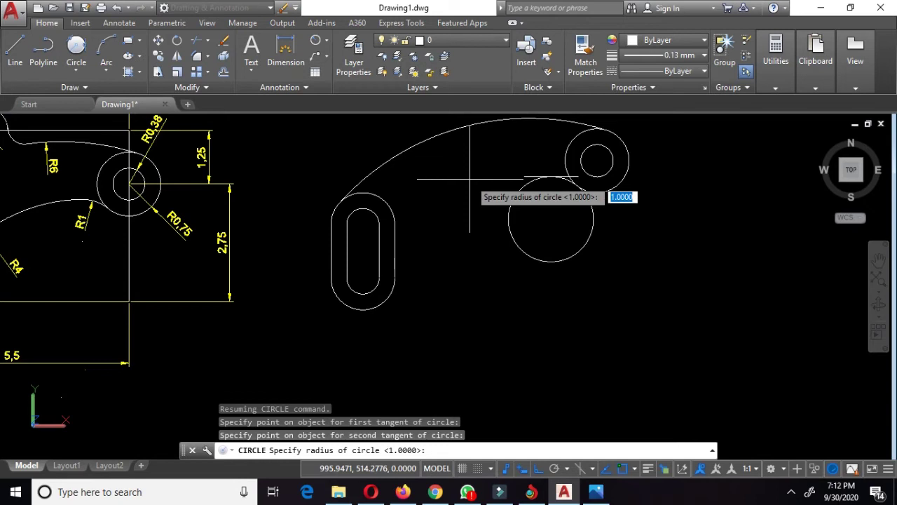
text(4)
key(Return)
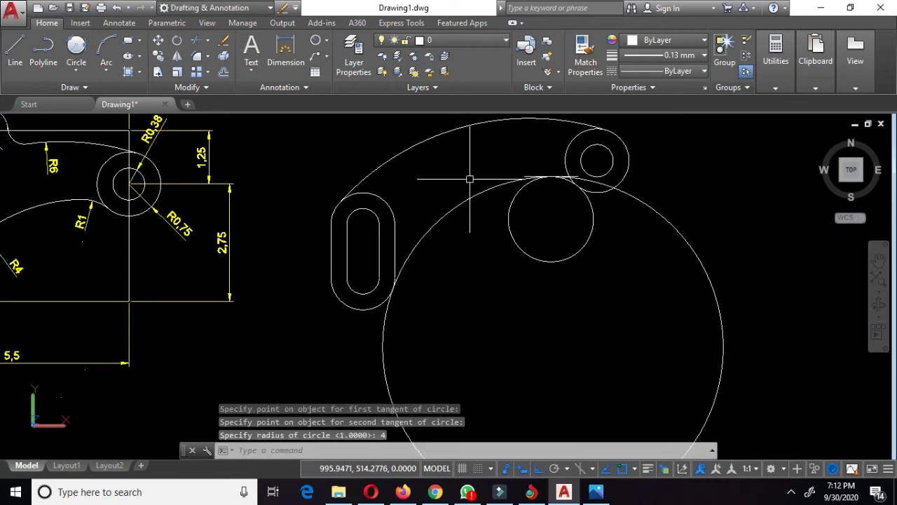
scroll(523, 245, down, 2)
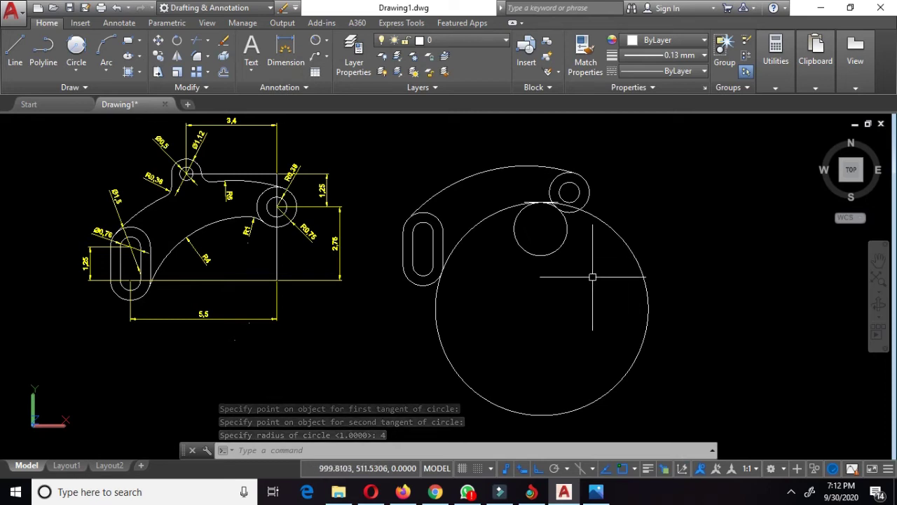
With TR, trim away the R4 circle's outer portion, the helper circle and the curve inside the lug
text(tr)
key(Return)
key(Return)
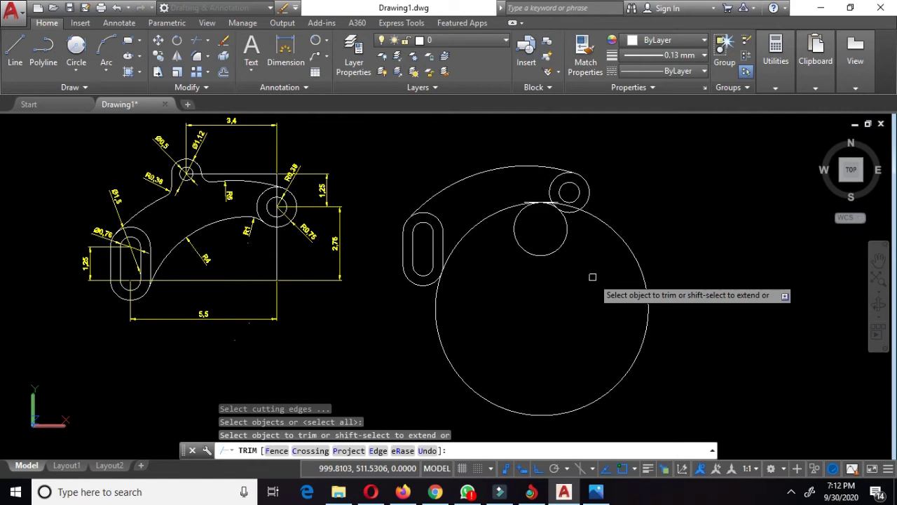
click(641, 277)
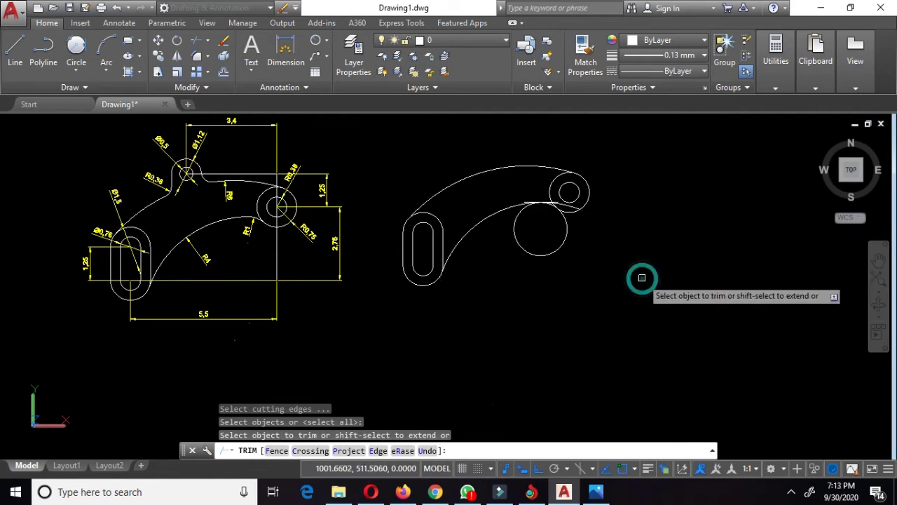
click(561, 242)
scroll(540, 241, up, 2)
scroll(543, 222, up, 1)
middle_drag(543, 222, 544, 307)
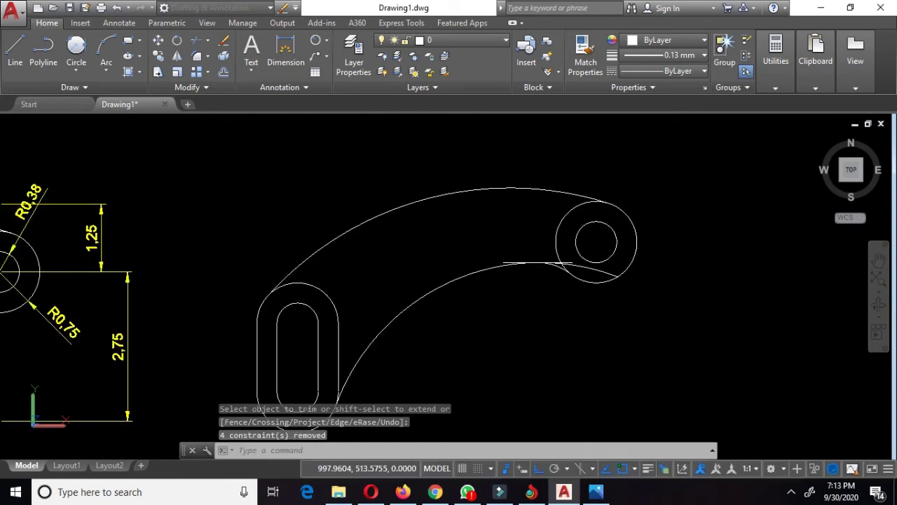
scroll(543, 307, up, 1)
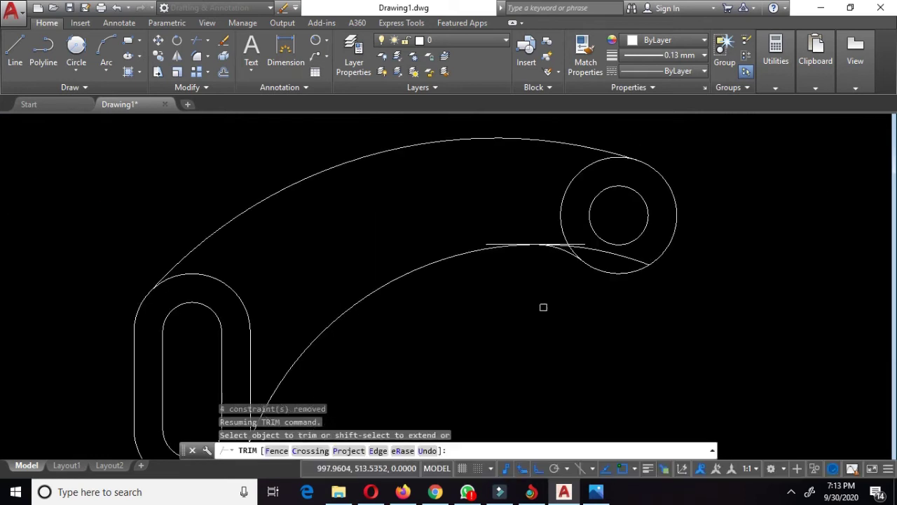
click(594, 248)
Trim the straight line pieces inside and beside the new arc, including the overlapping line
scroll(593, 247, up, 1)
scroll(594, 249, up, 3)
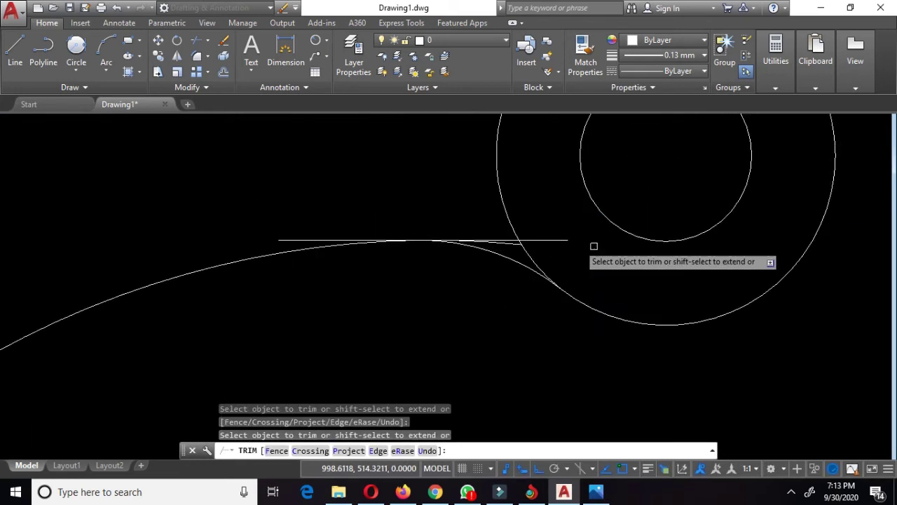
click(556, 238)
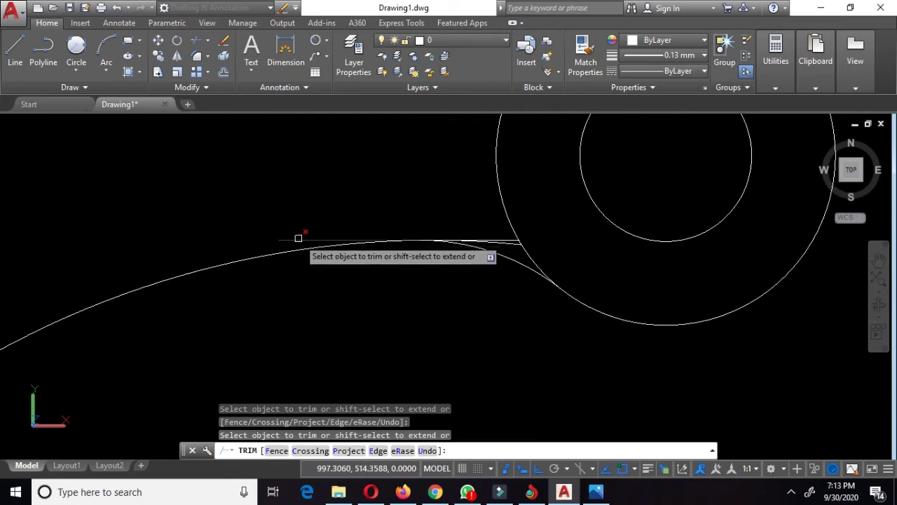
scroll(500, 253, up, 3)
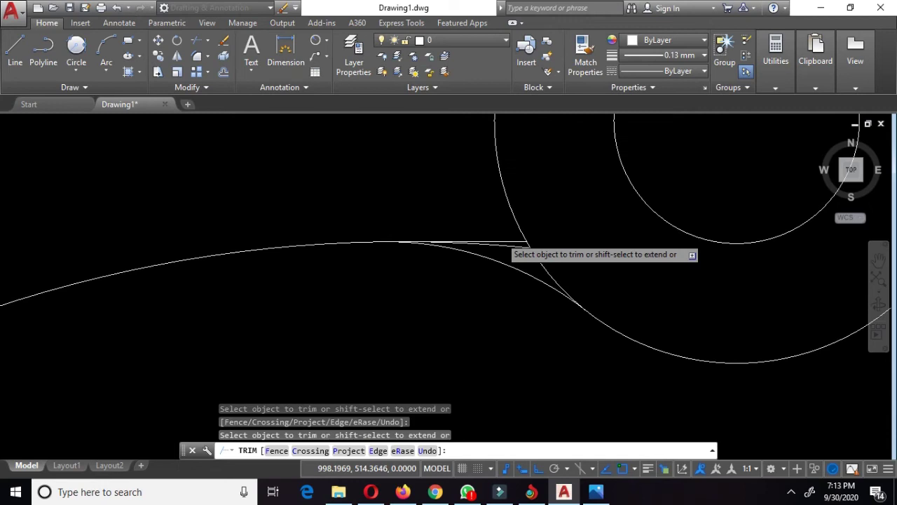
click(499, 249)
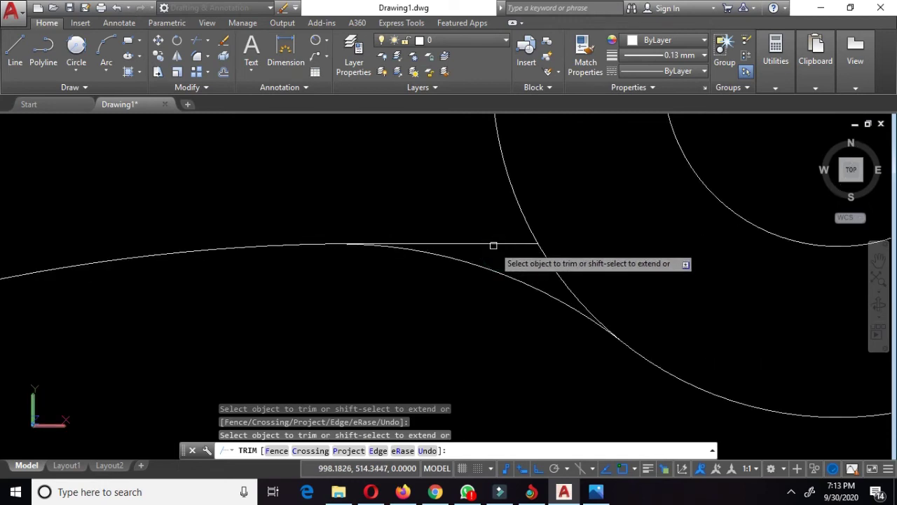
click(488, 241)
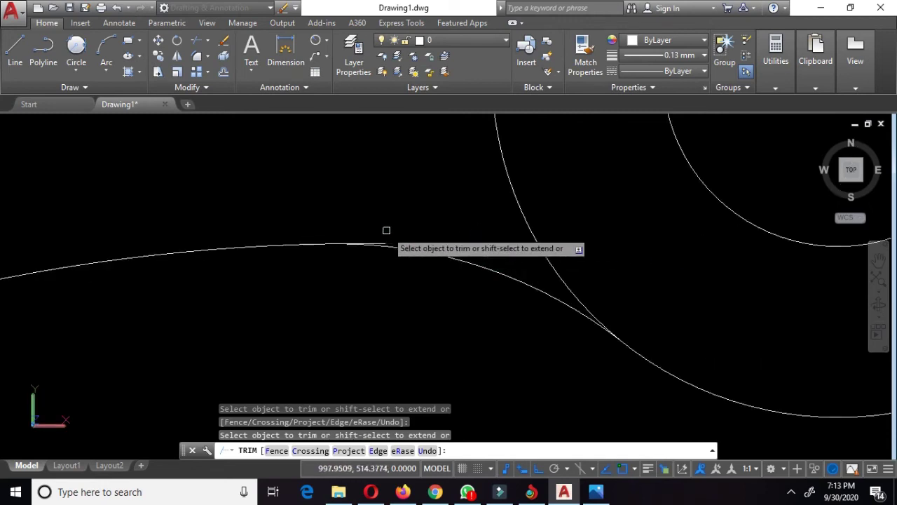
scroll(385, 232, up, 3)
scroll(382, 234, up, 1)
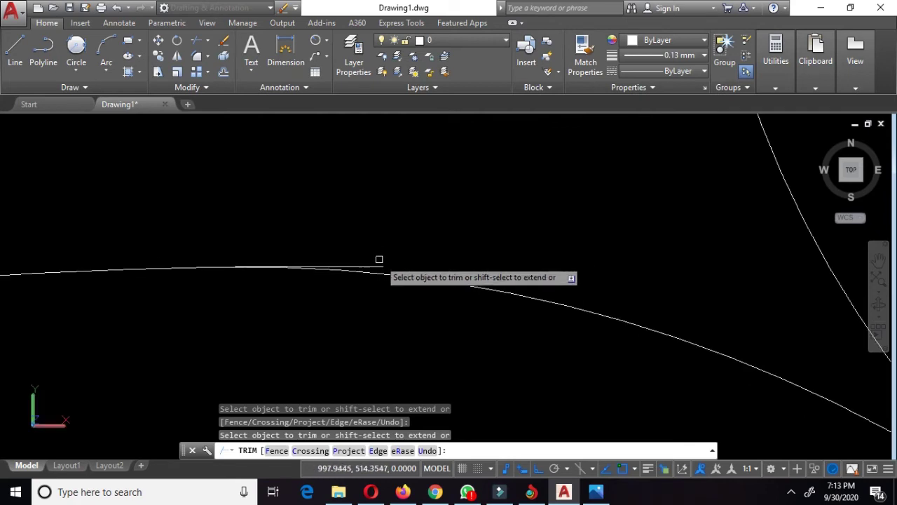
click(378, 263)
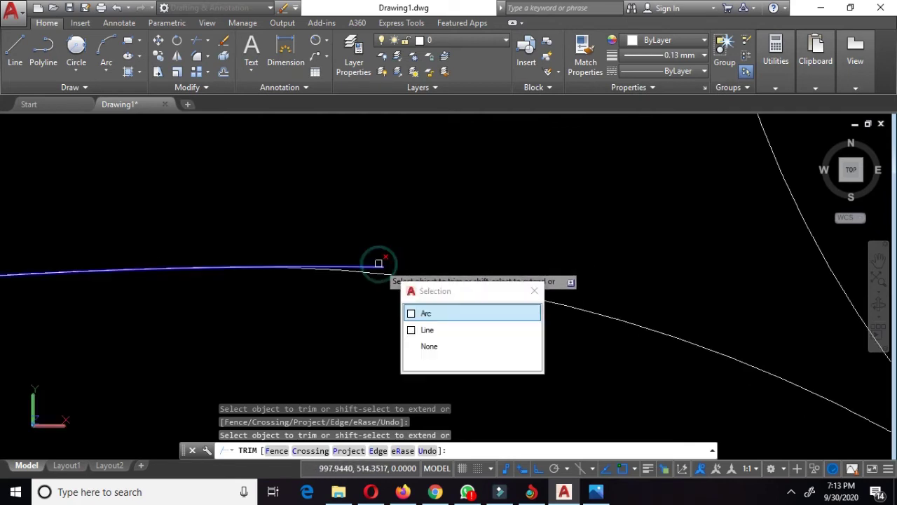
click(412, 329)
right_click(412, 325)
click(450, 145)
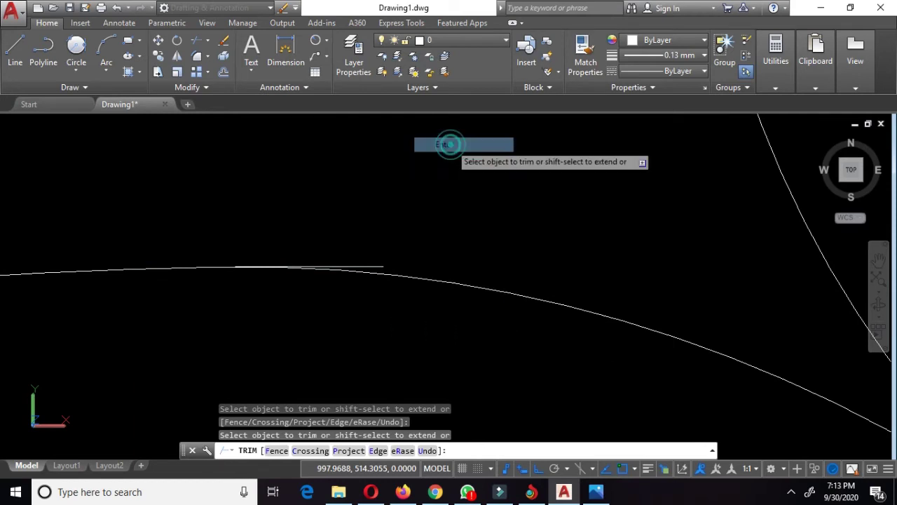
key(Escape)
Trim off the leftover line stub near the arc
click(380, 266)
scroll(392, 247, down, 1)
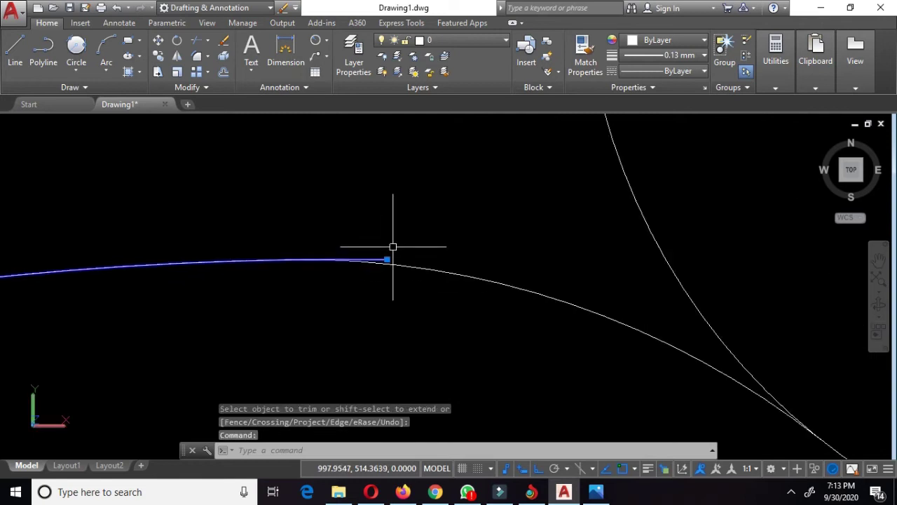
key(Escape)
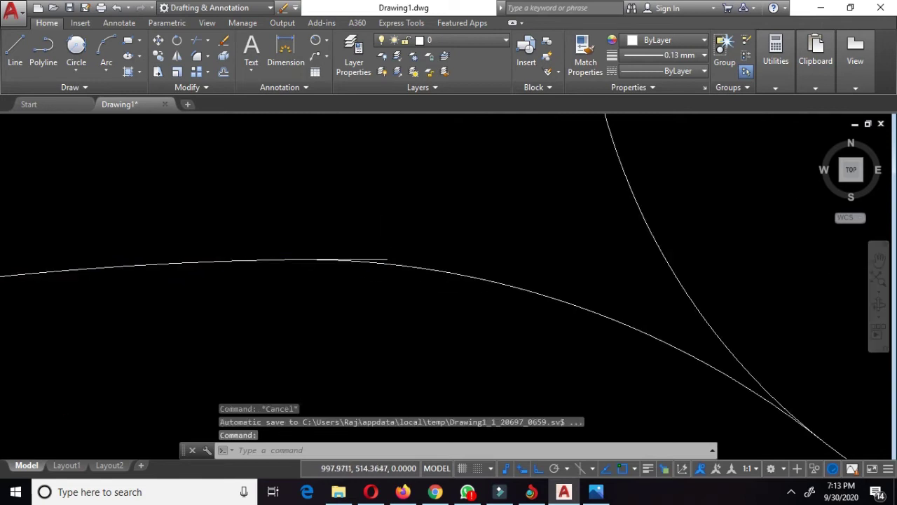
scroll(407, 246, up, 1)
key(Return)
scroll(407, 247, up, 1)
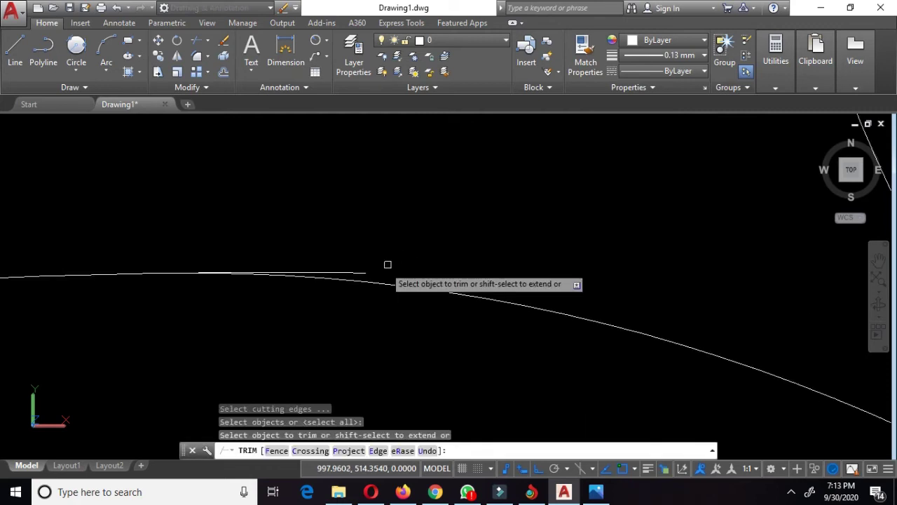
click(361, 271)
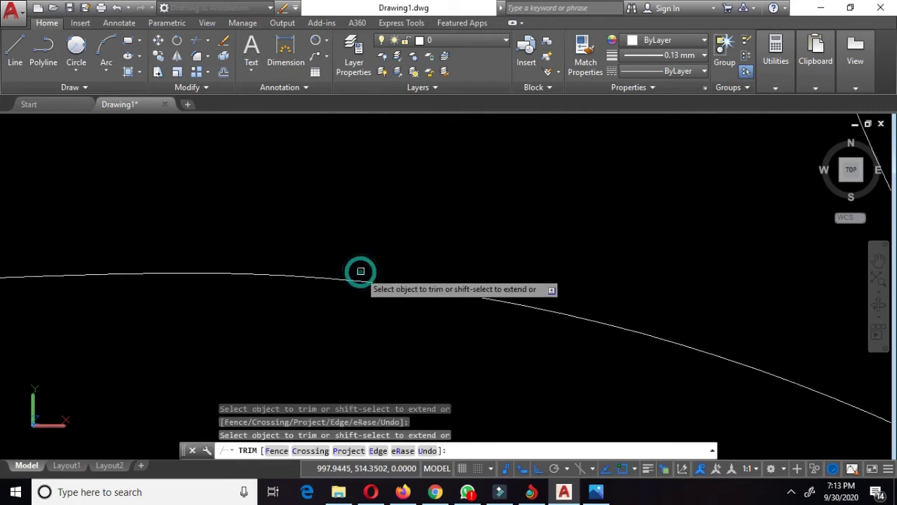
scroll(364, 218, down, 1)
scroll(365, 220, down, 1)
End trimming and frame the finished bracket side by side with the dimensioned reference
scroll(365, 215, down, 3)
scroll(365, 215, down, 2)
scroll(372, 214, down, 1)
key(Escape)
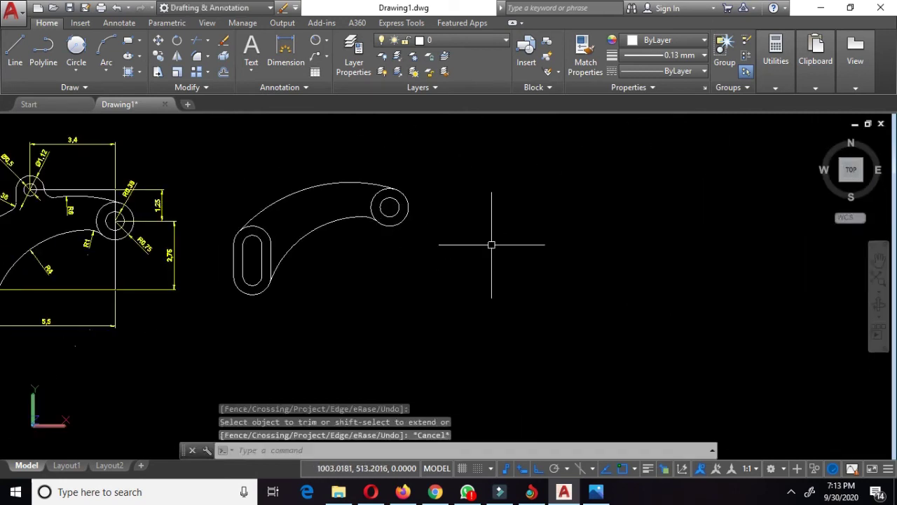
middle_drag(491, 248, 687, 306)
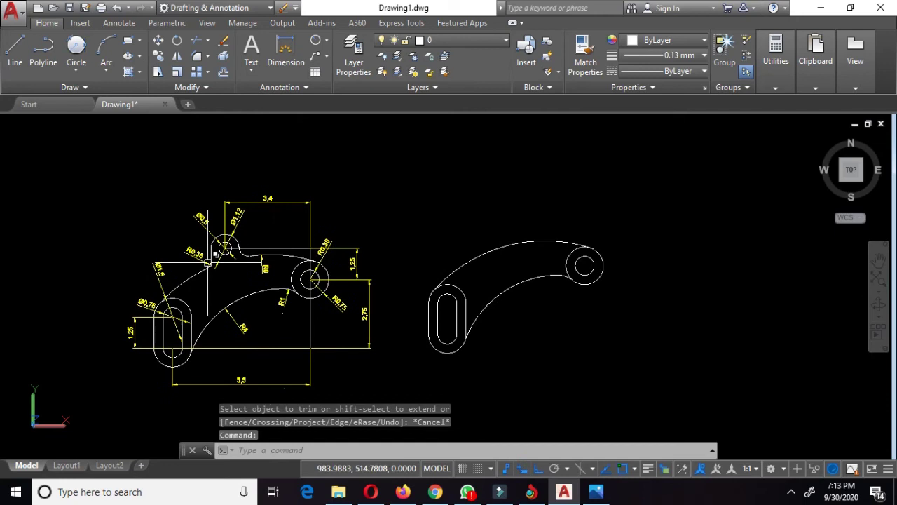
scroll(207, 263, up, 3)
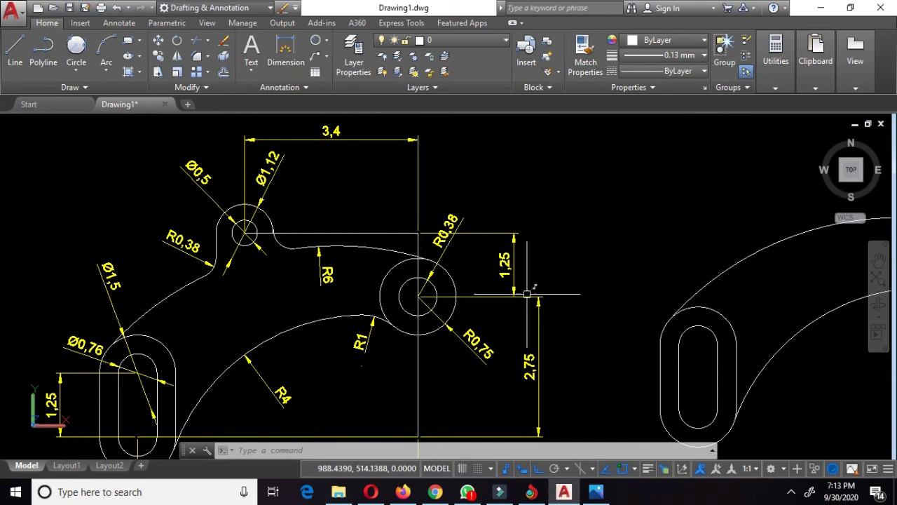
scroll(520, 287, up, 2)
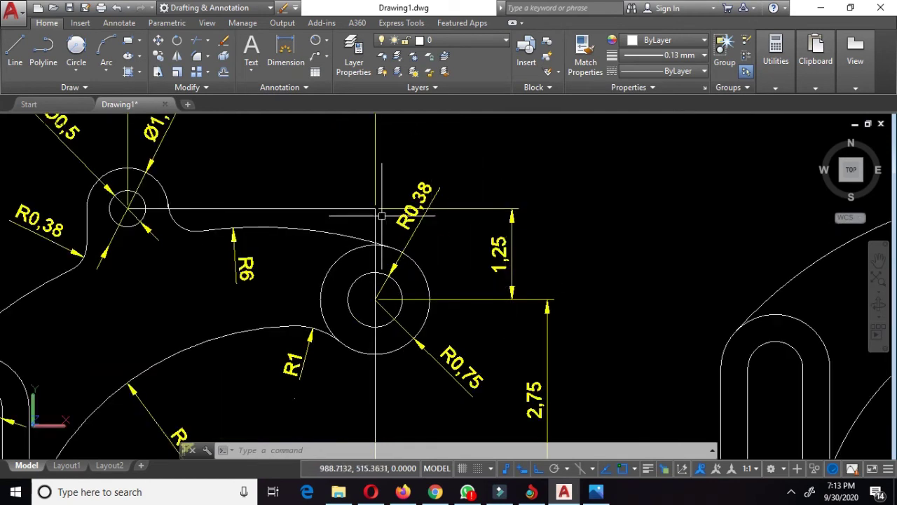
scroll(381, 216, down, 2)
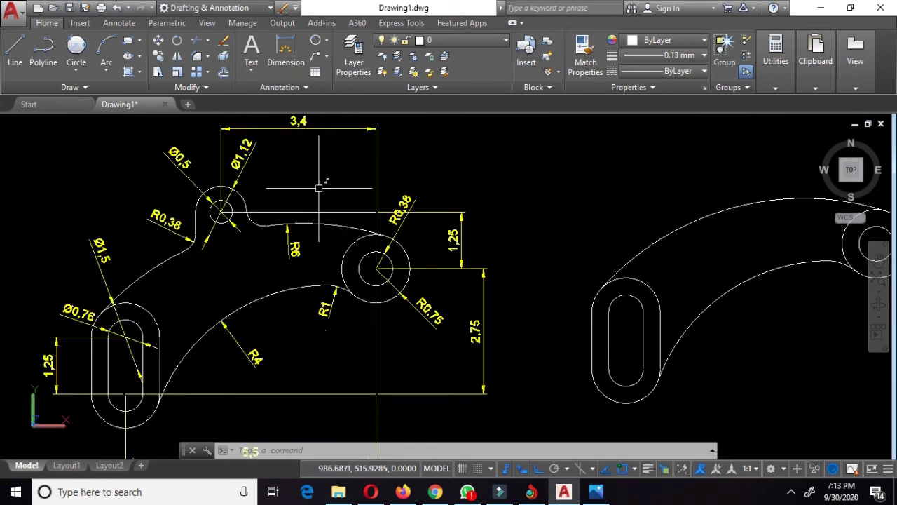
scroll(297, 133, down, 2)
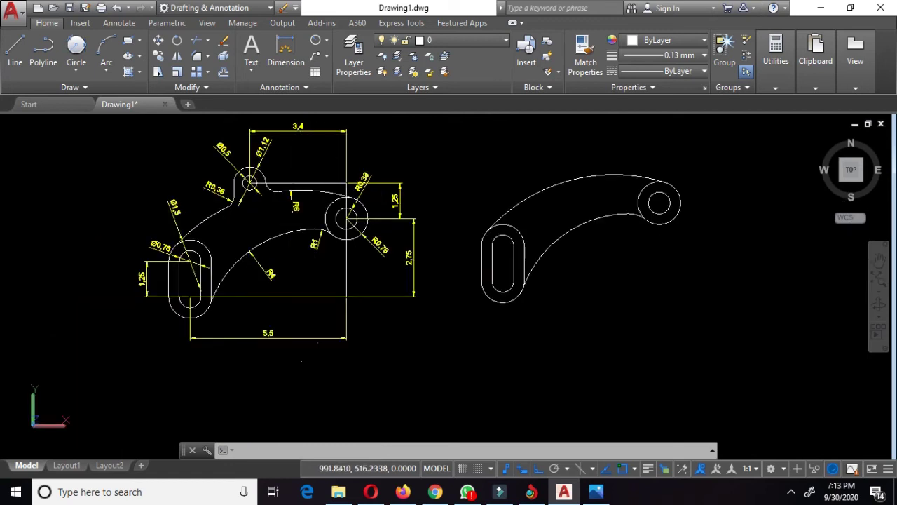
middle_drag(392, 210, 332, 230)
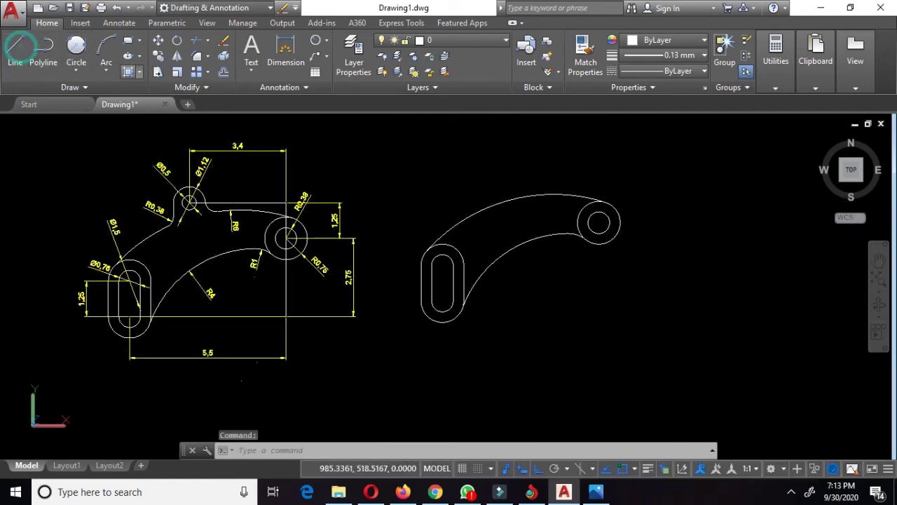
Draw a 3.4-long horizontal line leftward, starting 1.25 above the right hole's centre
click(18, 47)
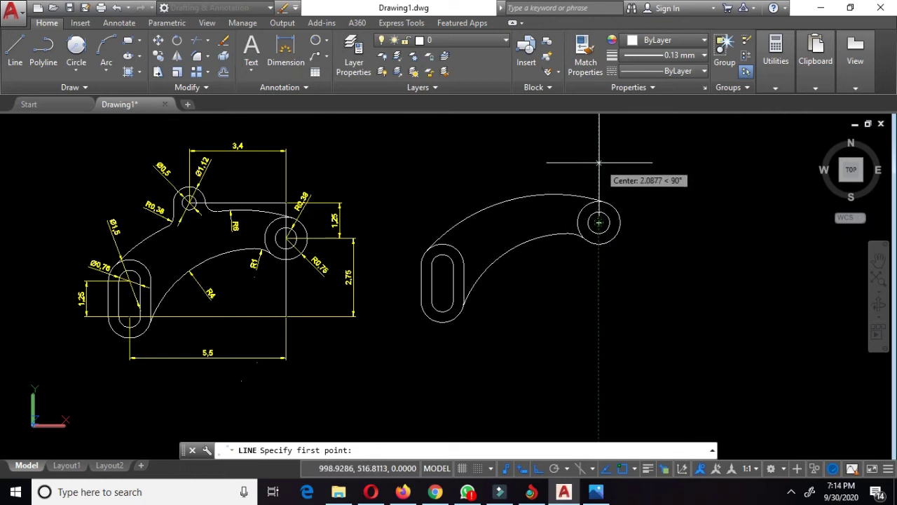
text(1.25)
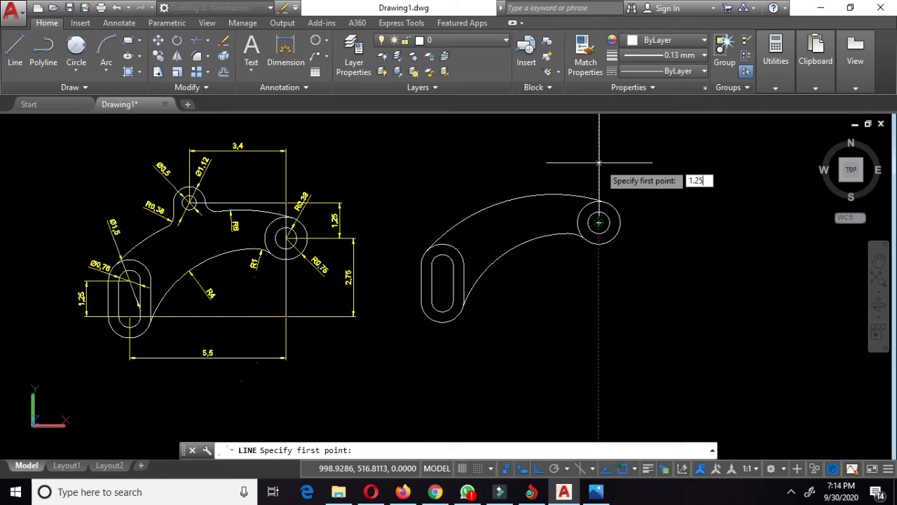
key(Return)
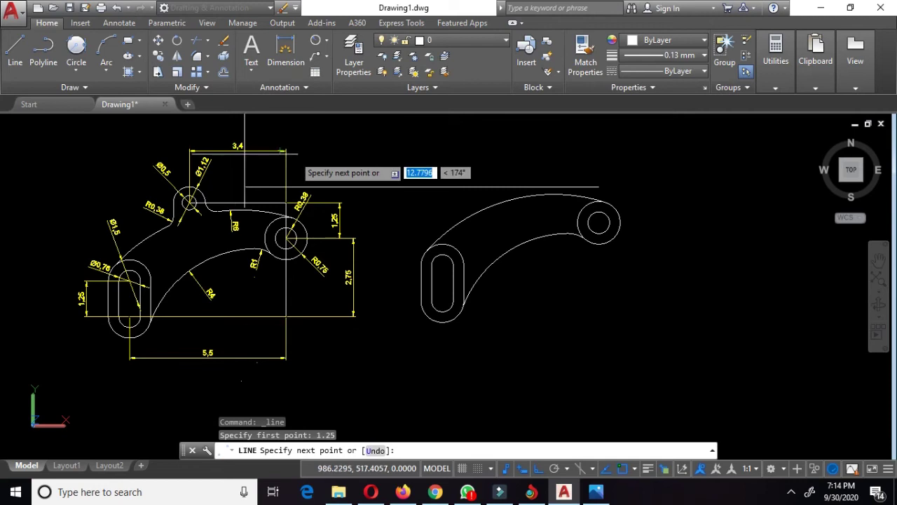
text(3.4)
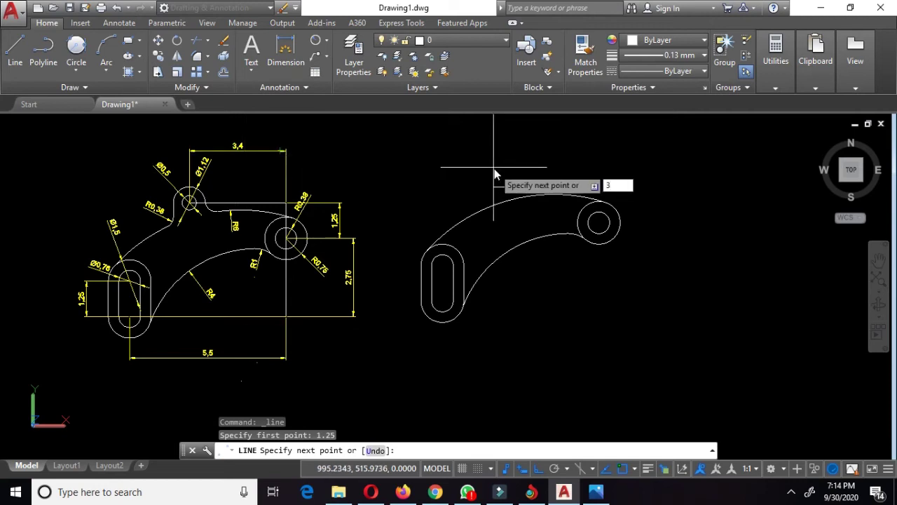
key(Return)
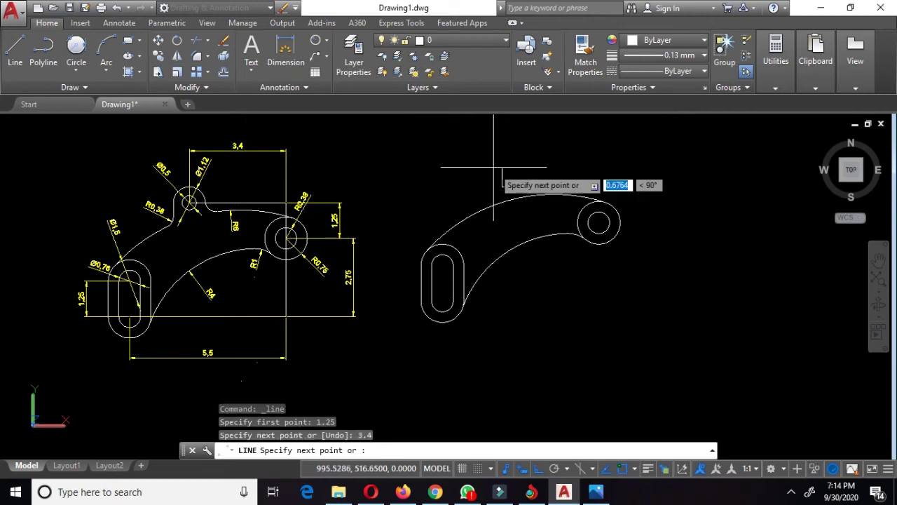
key(Return)
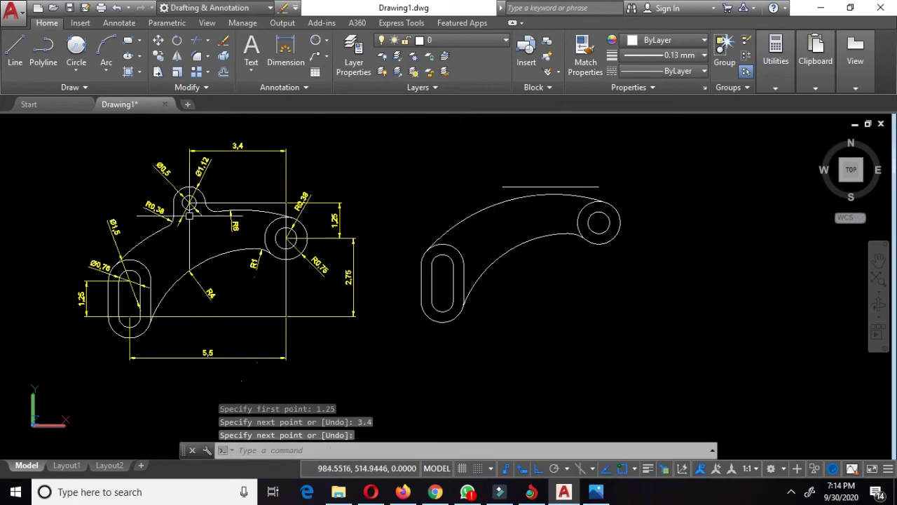
scroll(143, 214, up, 3)
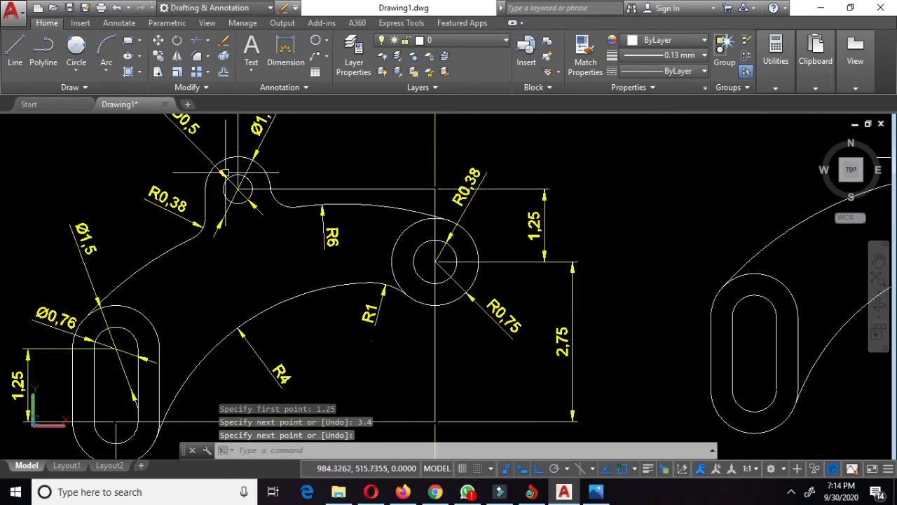
middle_drag(229, 185, 234, 214)
key(Escape)
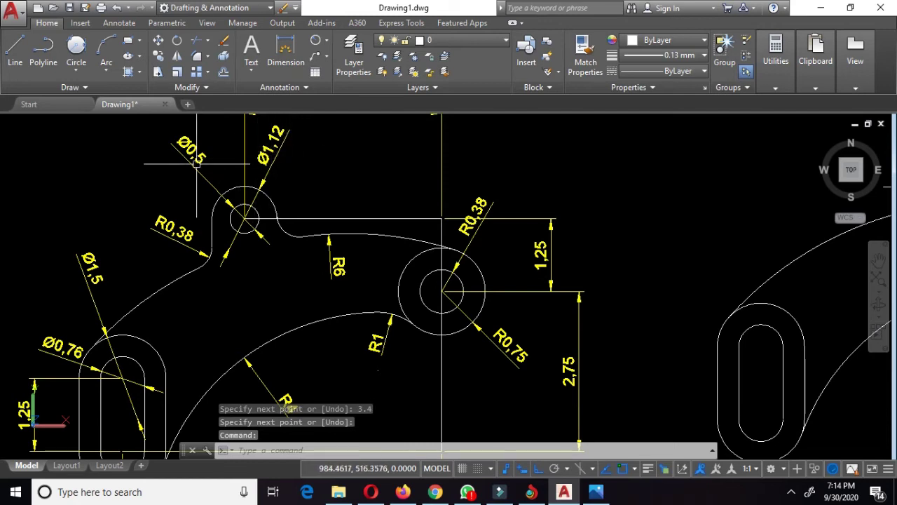
scroll(533, 180, down, 4)
scroll(580, 190, down, 2)
middle_drag(620, 196, 587, 242)
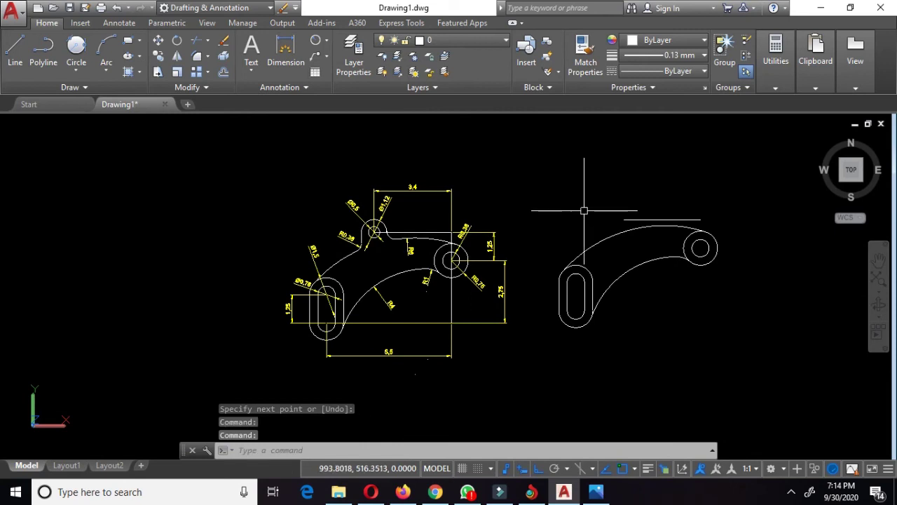
text(C)
Draw a 1.12-diameter circle centred on the construction line's left end
key(Return)
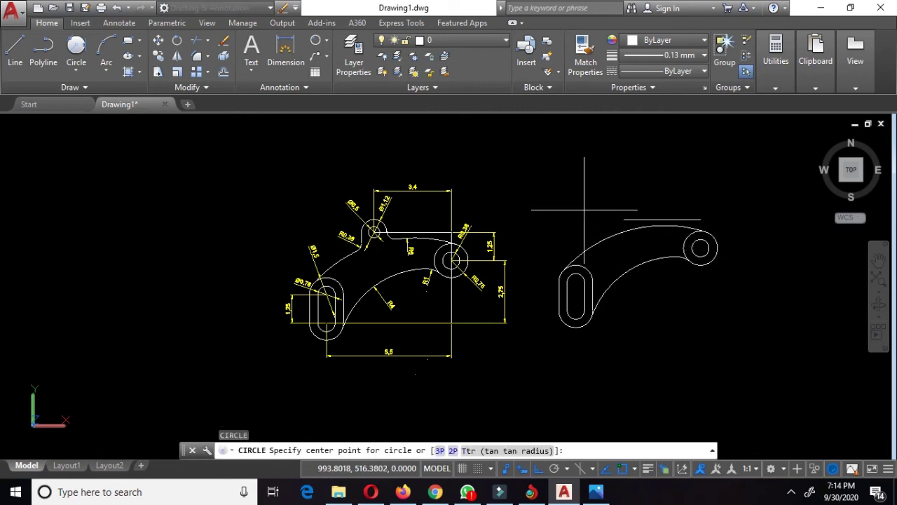
scroll(617, 250, up, 2)
scroll(619, 247, up, 2)
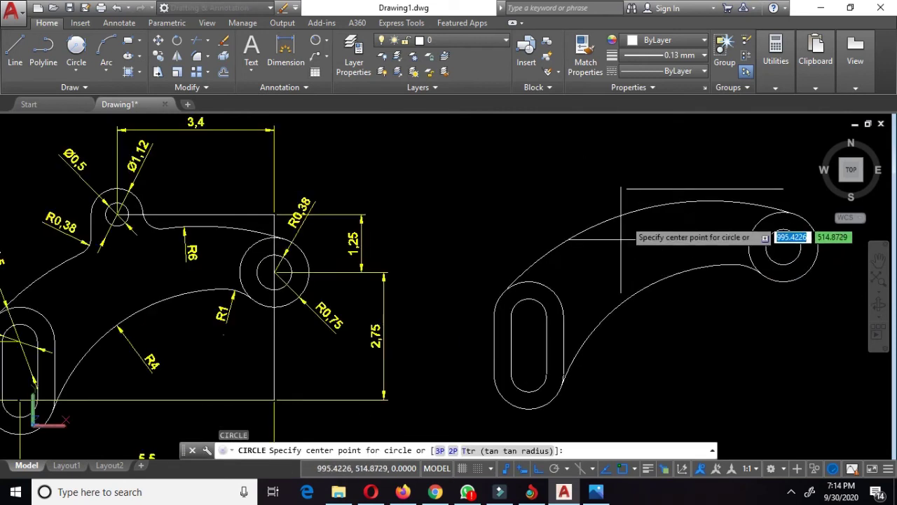
click(625, 187)
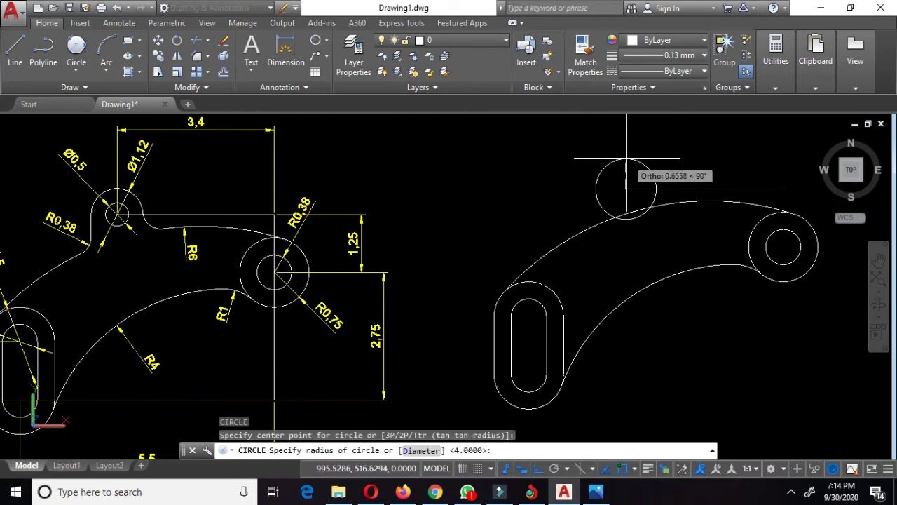
text(d)
key(Return)
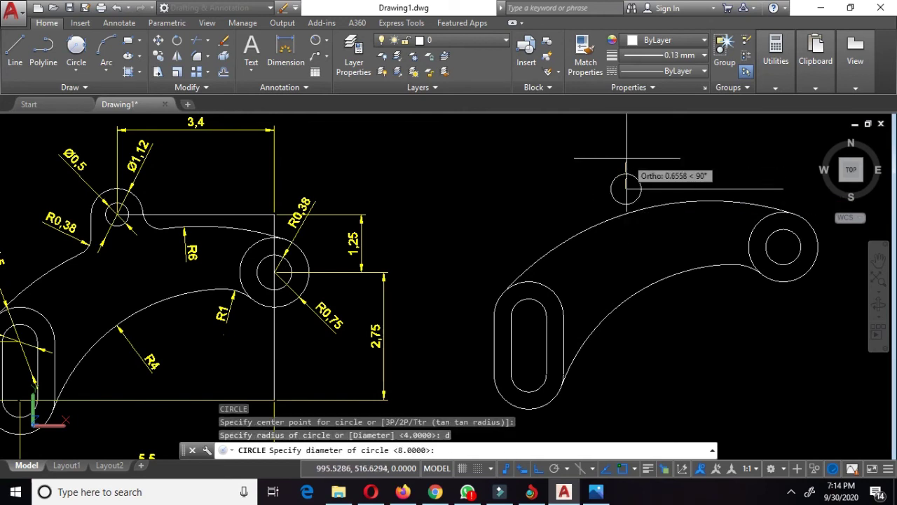
text(1.12)
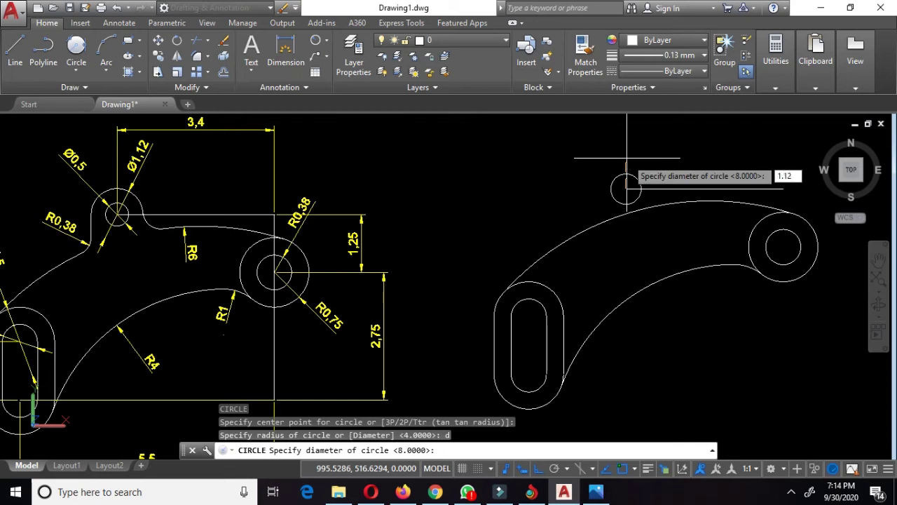
key(Return)
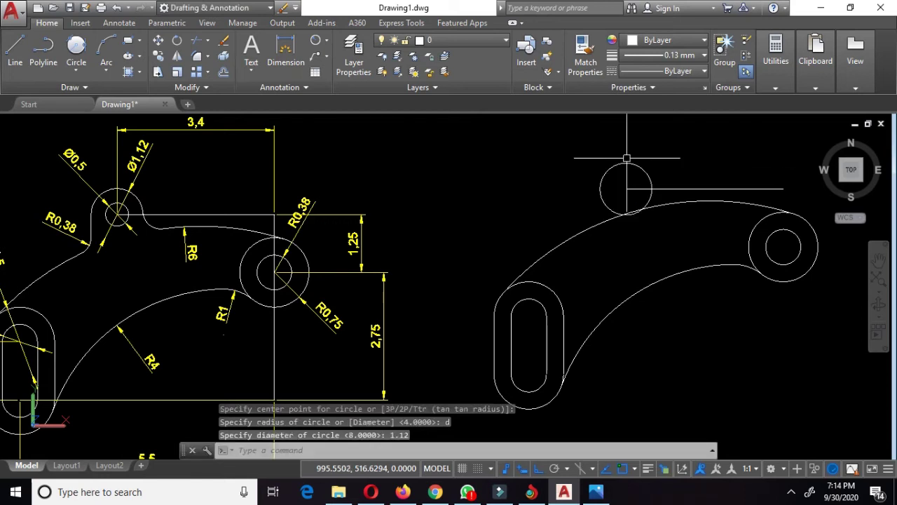
Add a concentric 0.5-diameter inner circle, then select the construction line
key(Return)
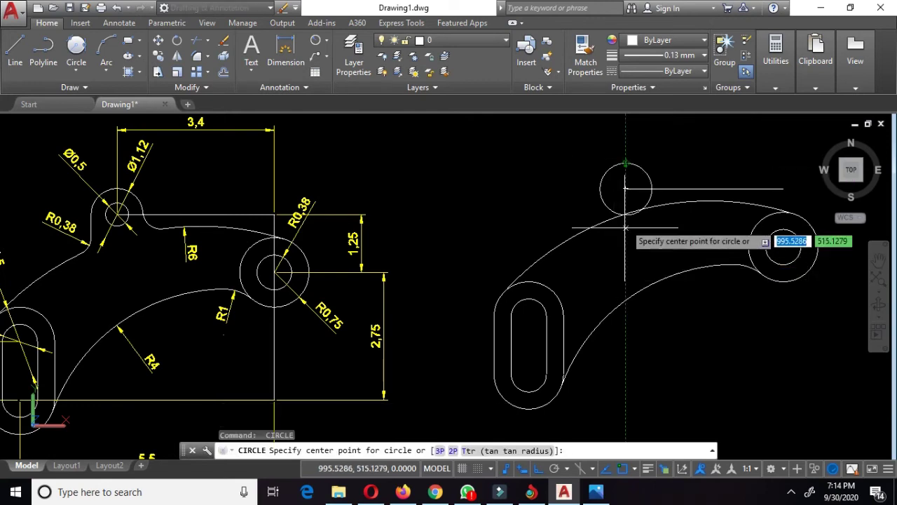
click(625, 188)
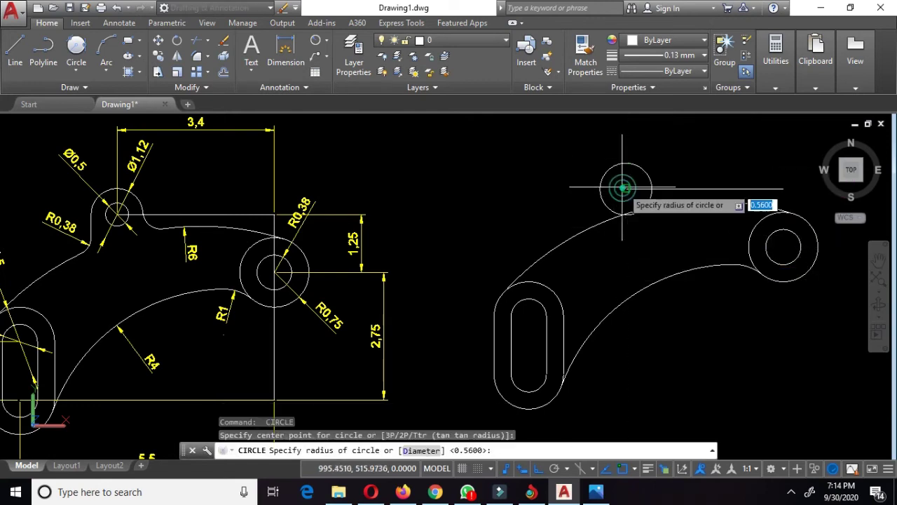
text(d)
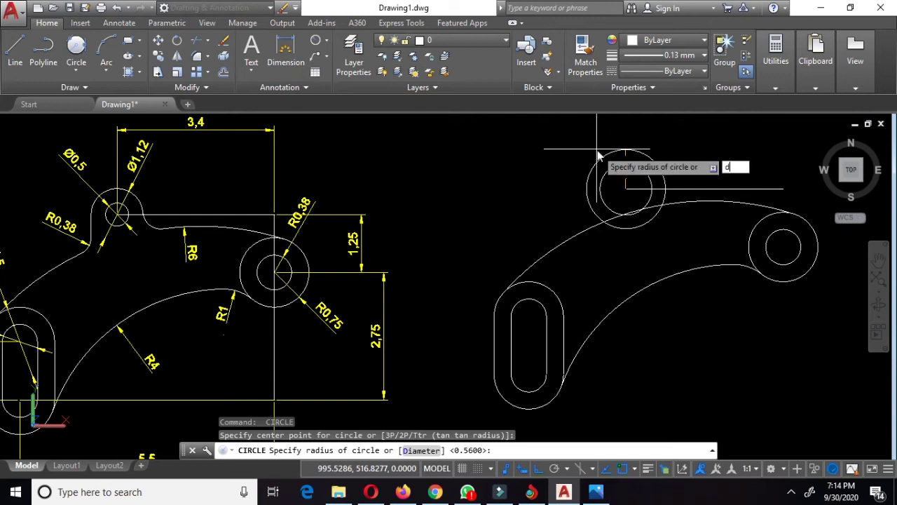
key(Return)
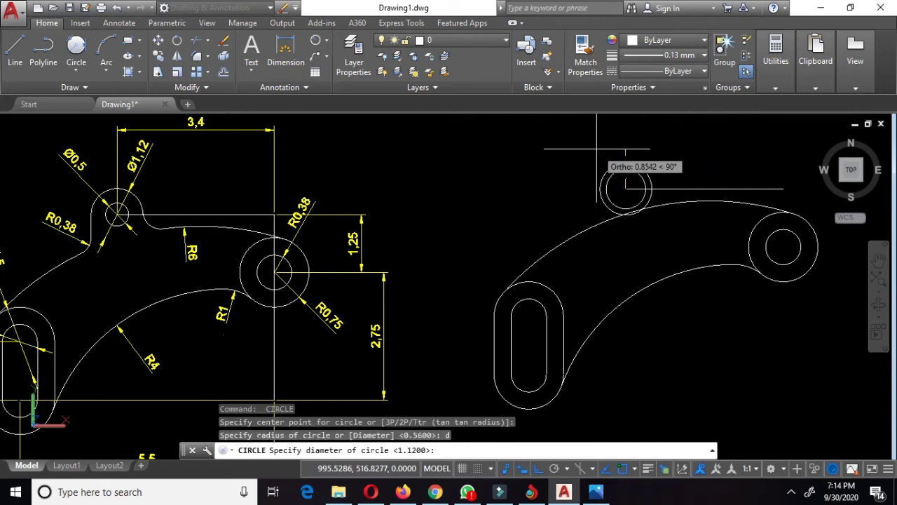
text(0.5)
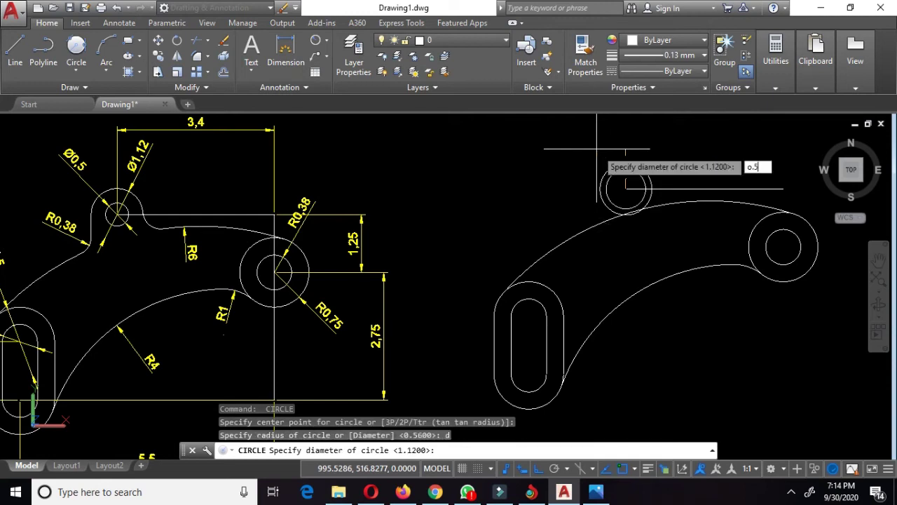
key(Return)
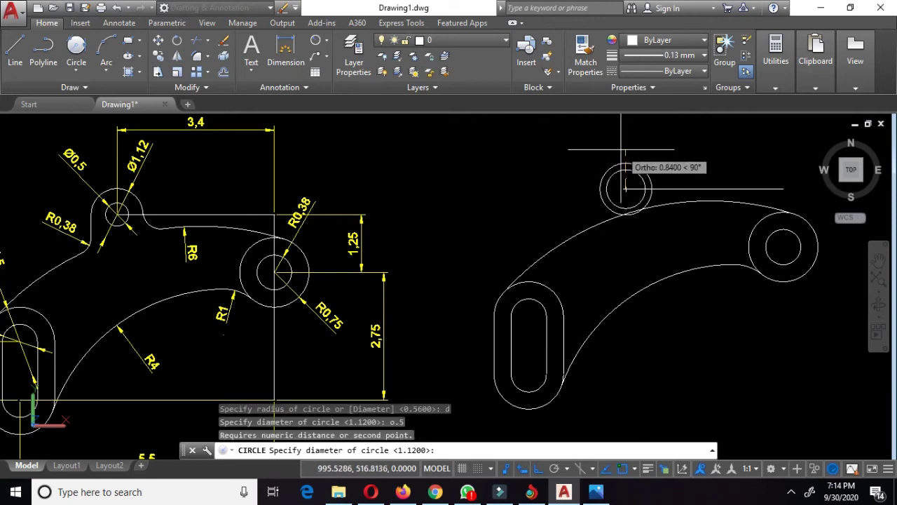
text(0.5)
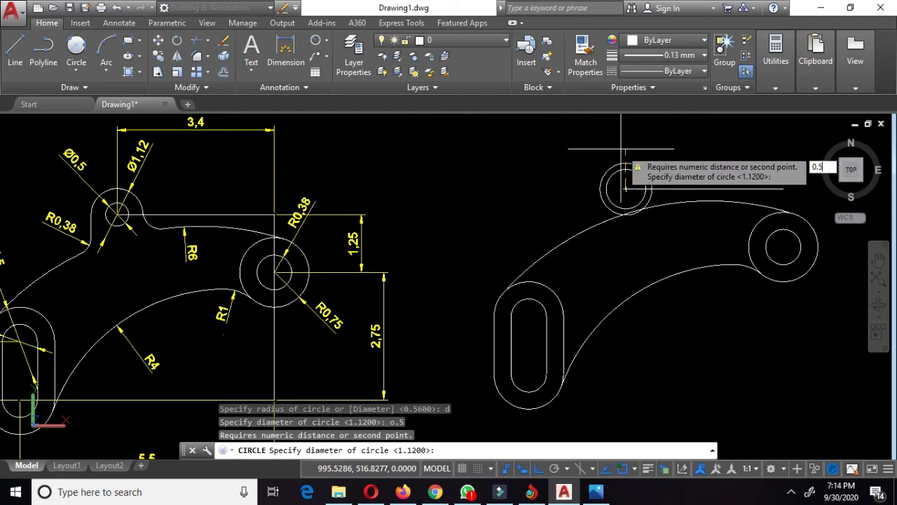
key(Return)
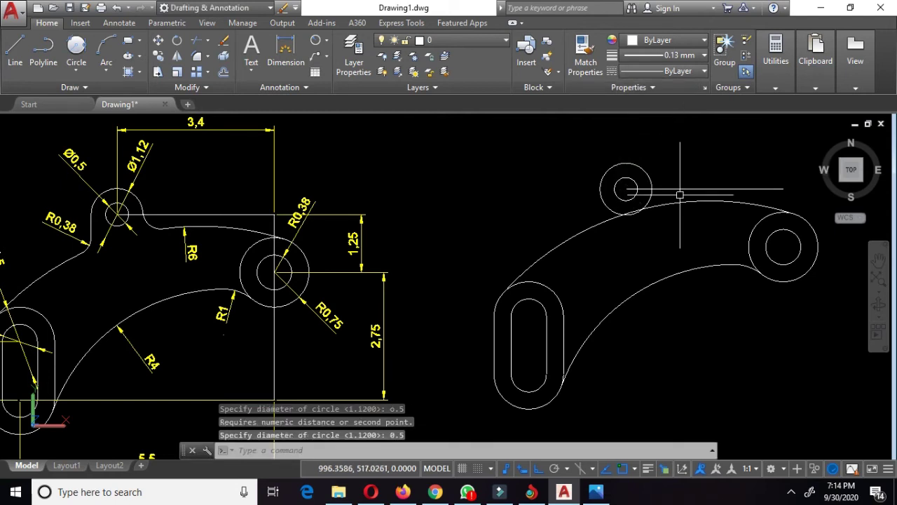
click(691, 188)
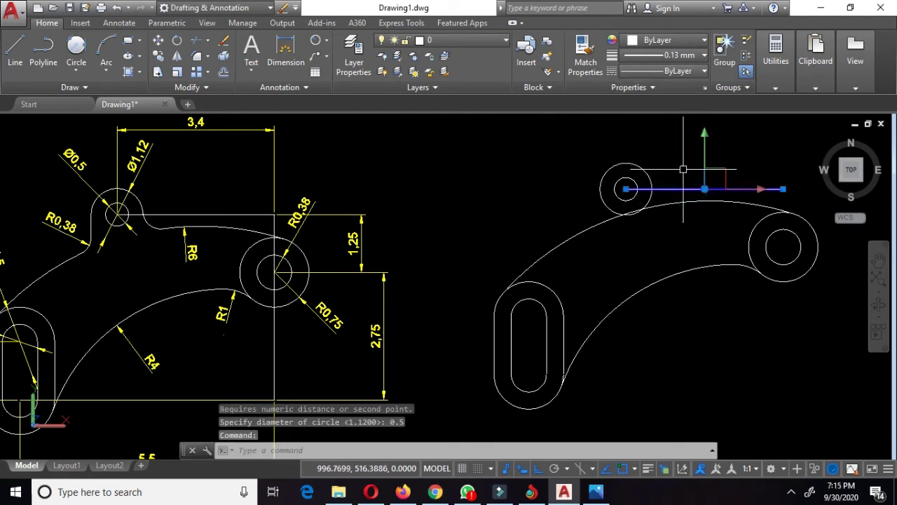
Delete the horizontal construction line
key(Delete)
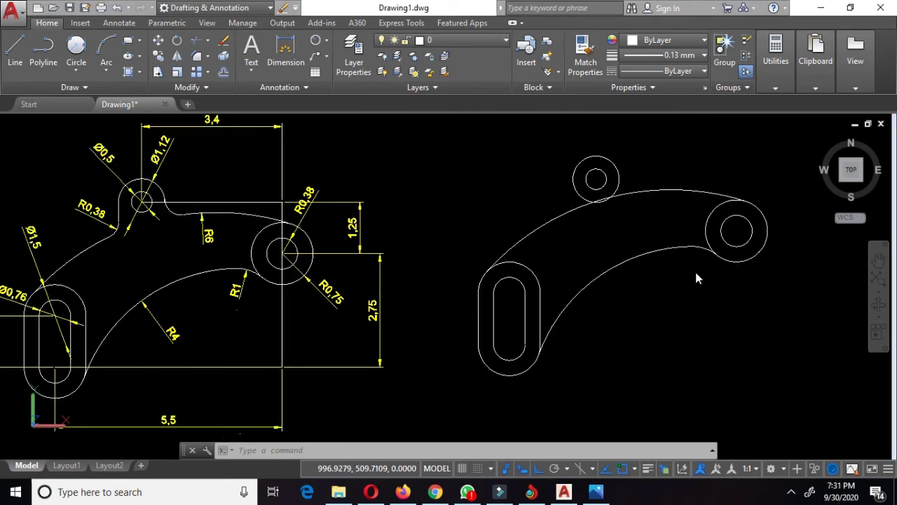
scroll(623, 173, up, 2)
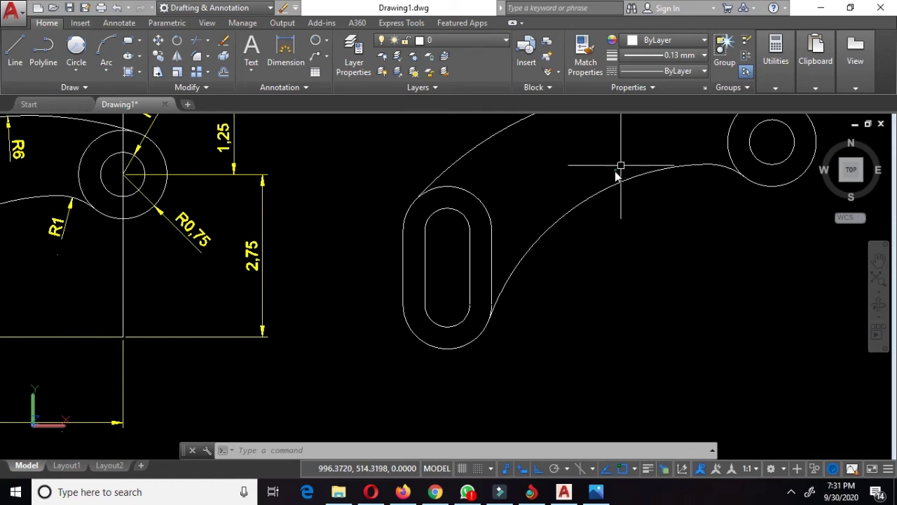
right_click(616, 175)
key(Escape)
scroll(613, 170, down, 2)
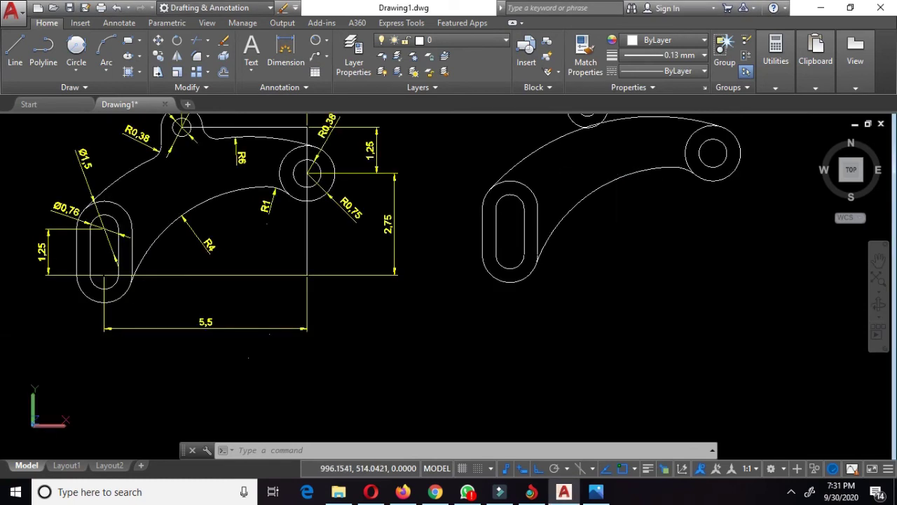
middle_drag(613, 170, 589, 247)
Draw vertical lines down from the left and right edges of the outer lug circle
click(16, 48)
scroll(546, 181, up, 2)
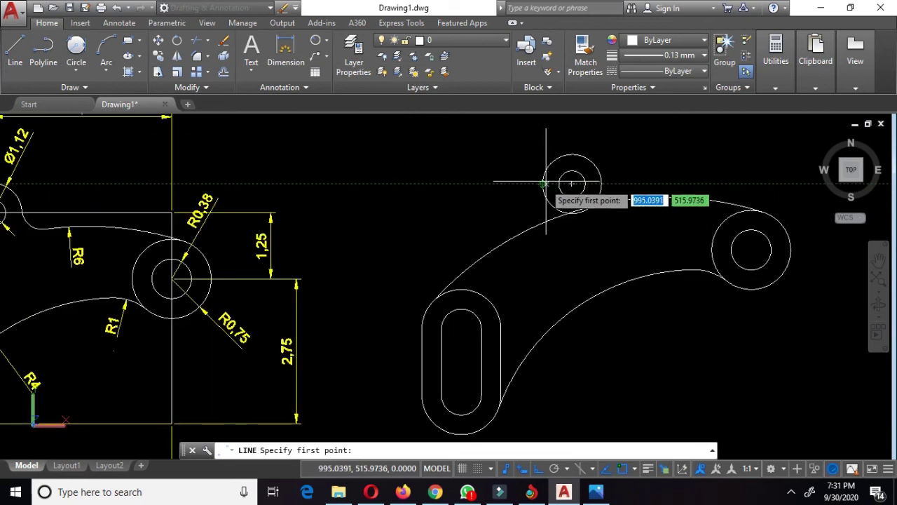
click(543, 184)
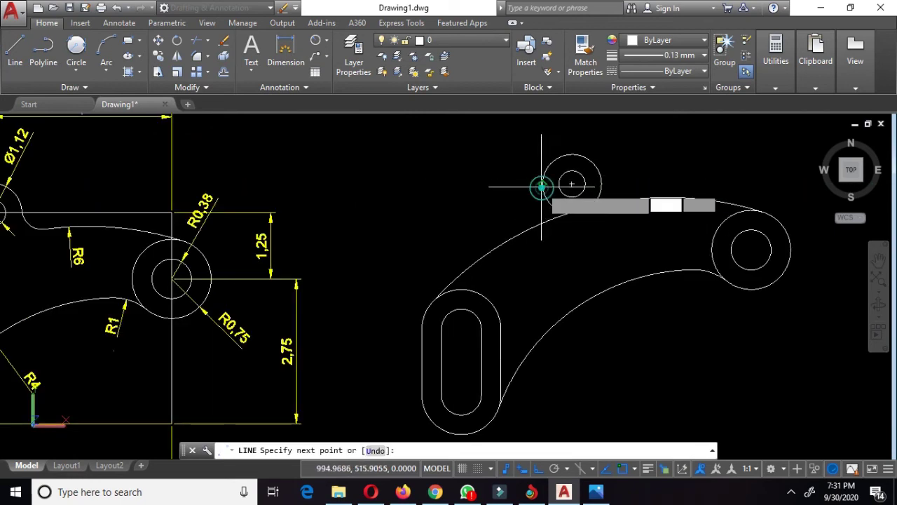
click(551, 253)
key(Escape)
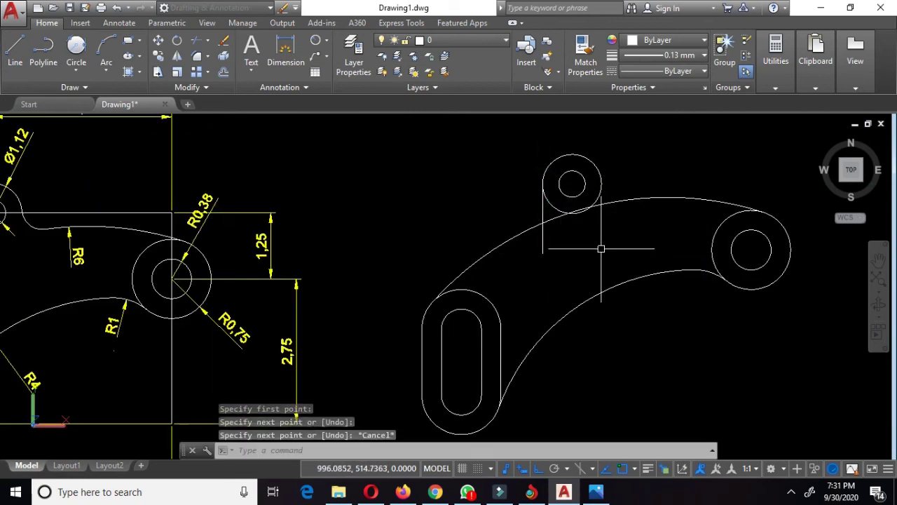
scroll(553, 228, up, 2)
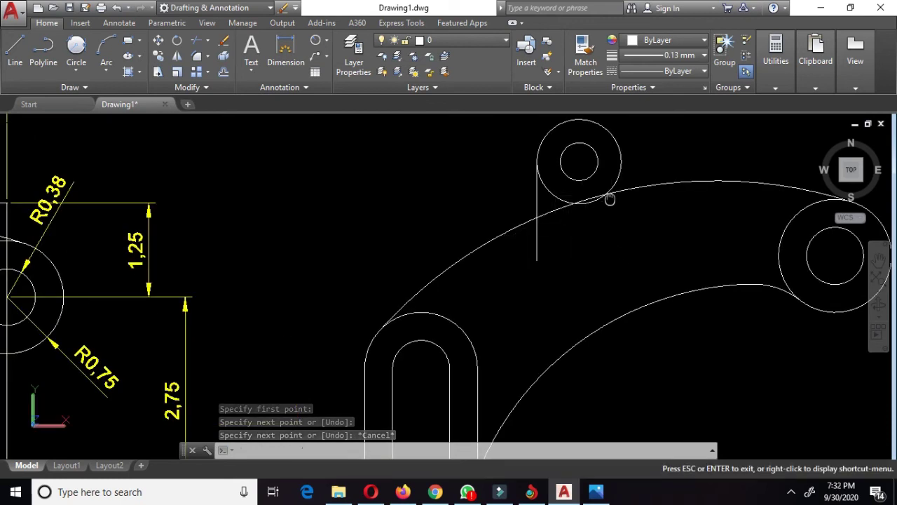
middle_drag(616, 192, 616, 203)
click(15, 47)
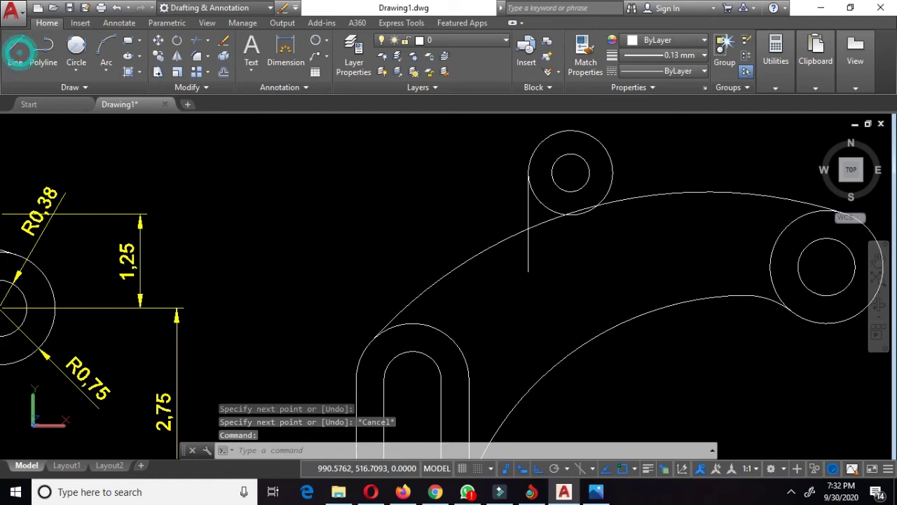
click(612, 172)
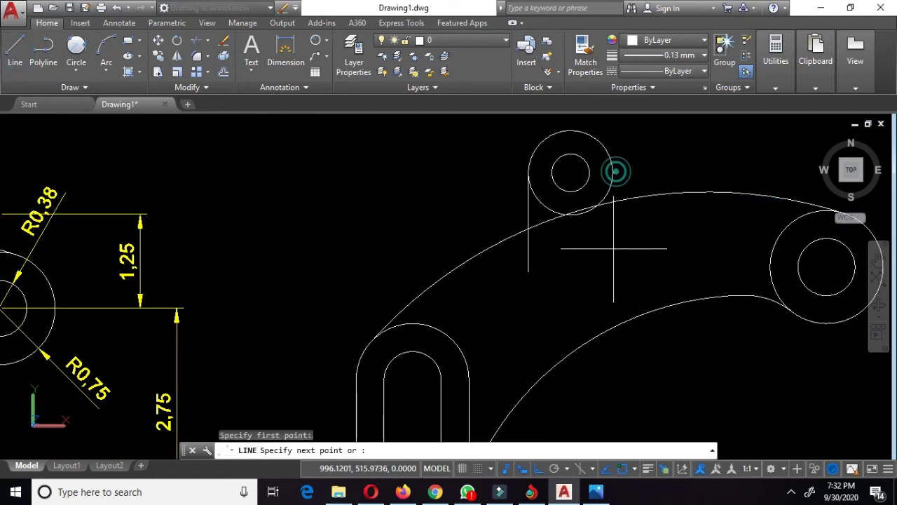
key(Escape)
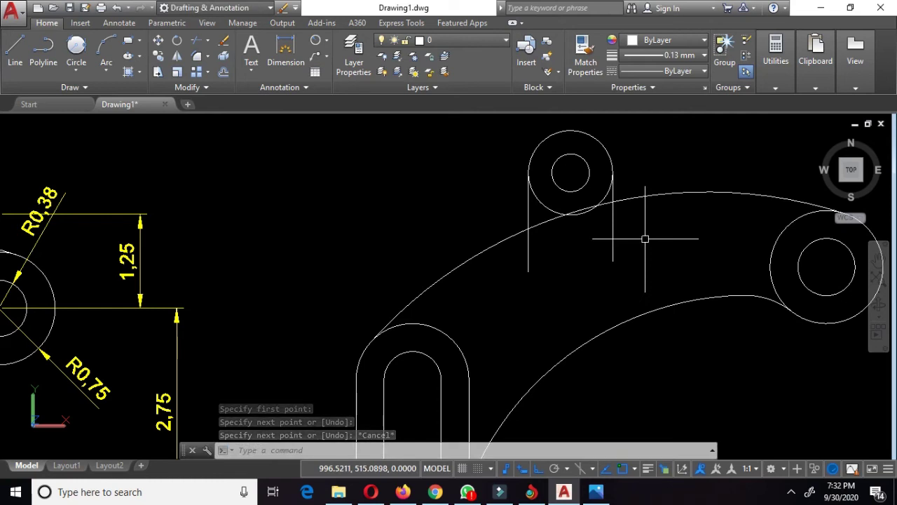
Trim both lug lines below the arm's curve and the lug circle's lower arc
text(t)
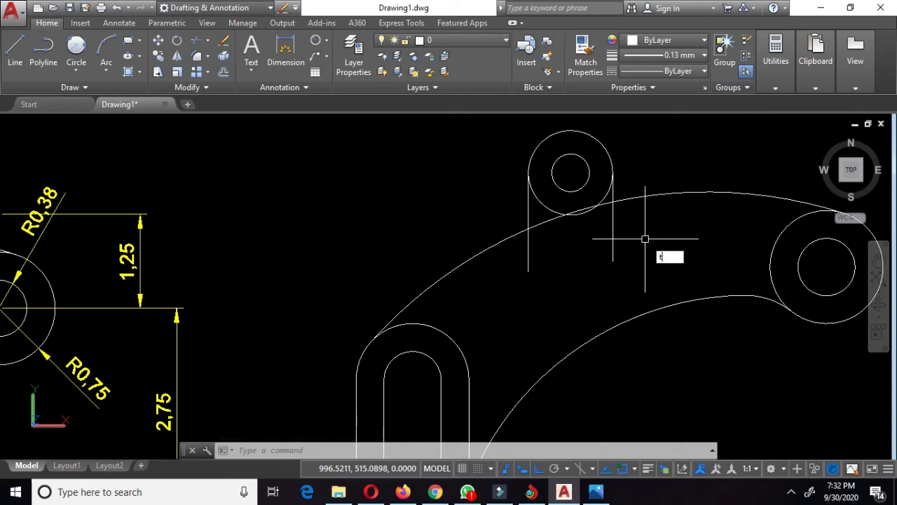
key(Return)
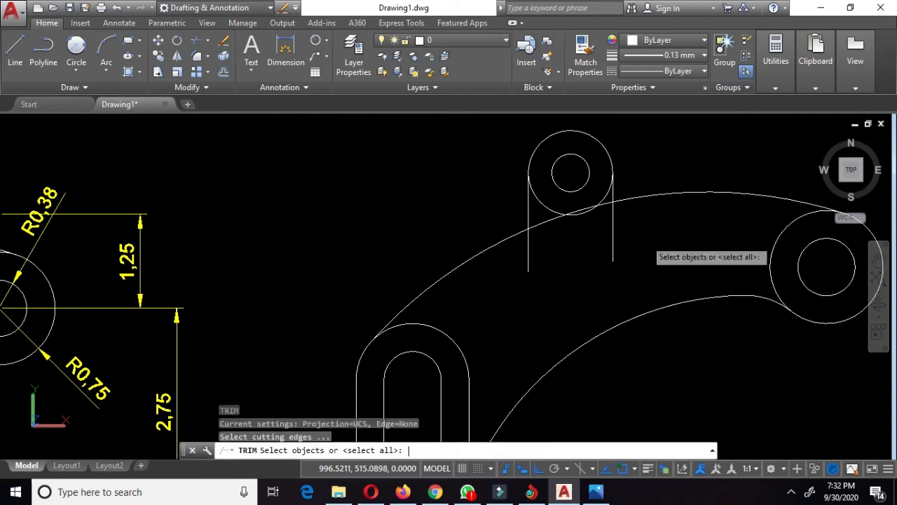
key(Return)
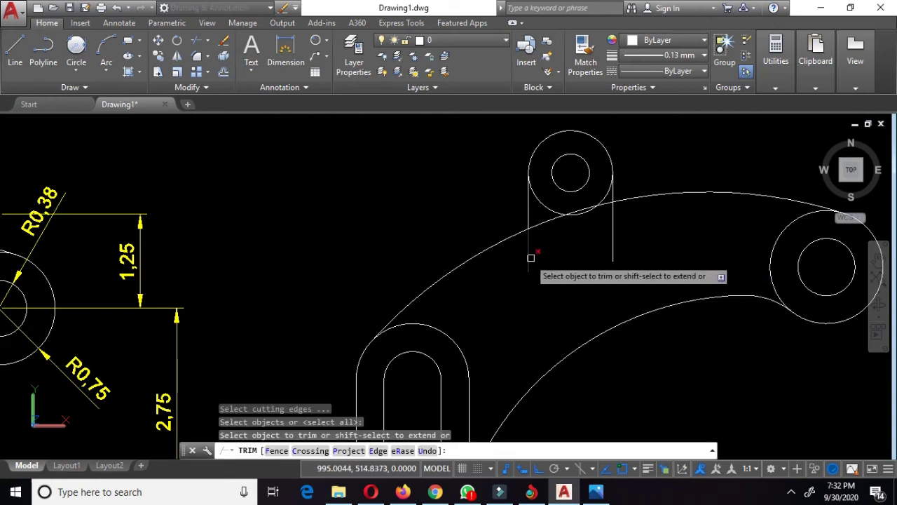
click(528, 258)
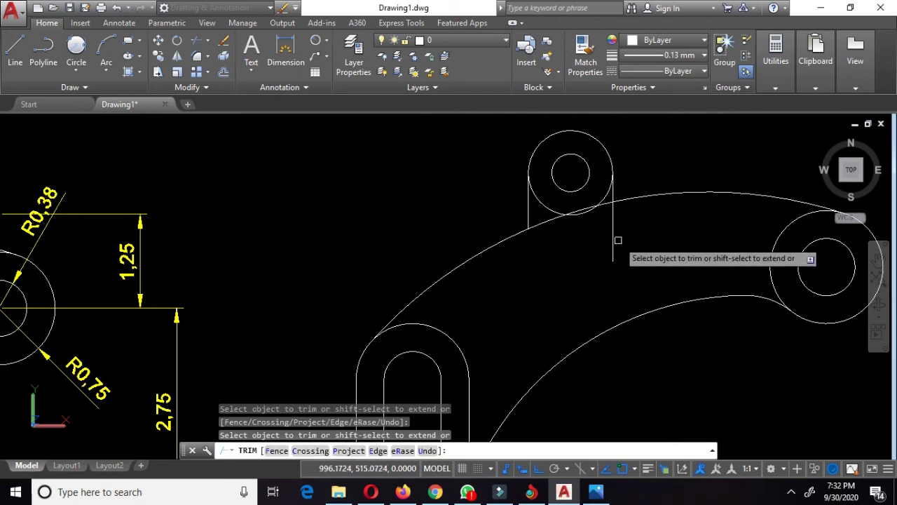
click(615, 242)
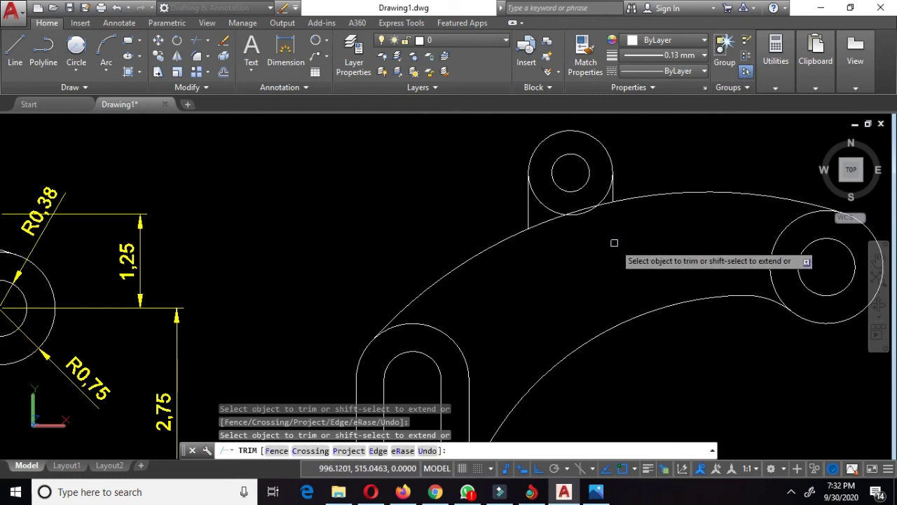
scroll(602, 232, up, 3)
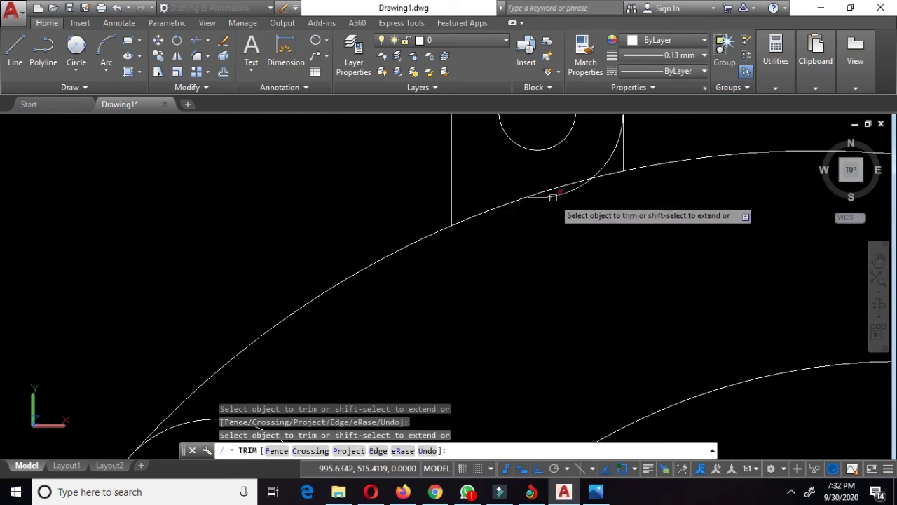
click(601, 164)
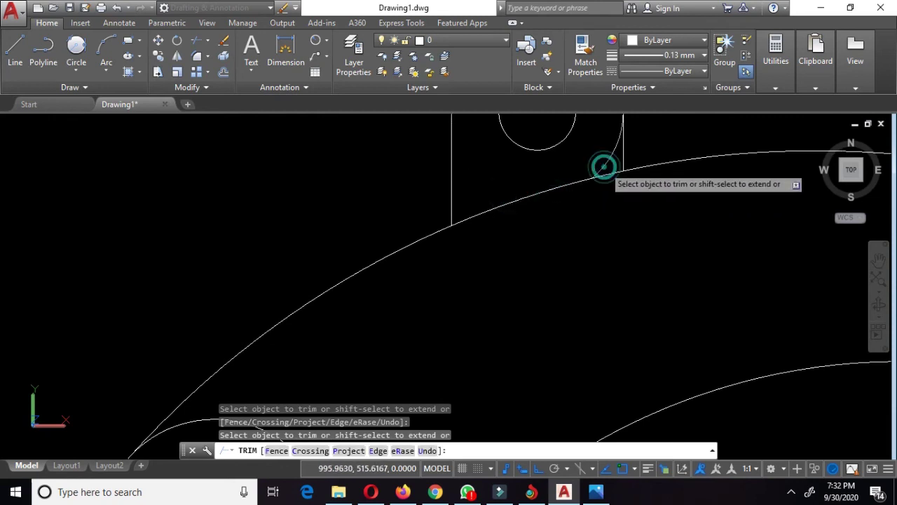
scroll(628, 243, down, 2)
scroll(628, 242, down, 2)
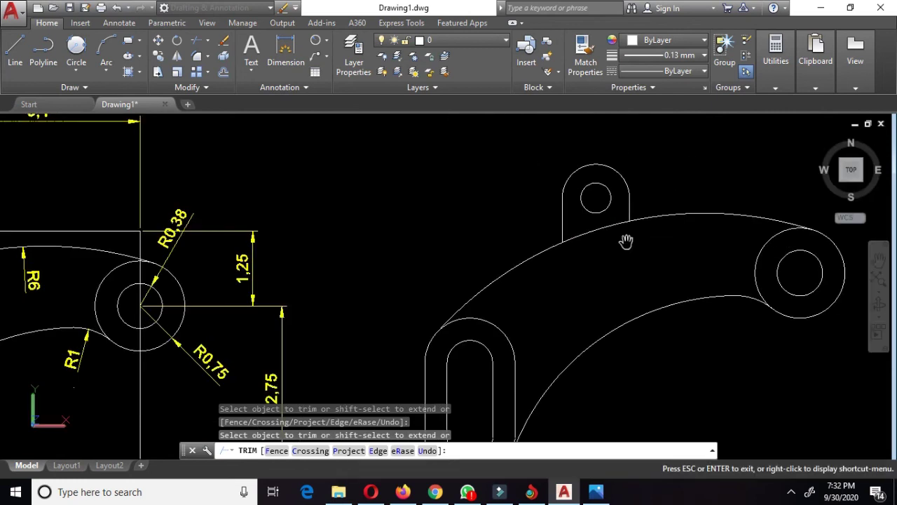
middle_click(605, 186)
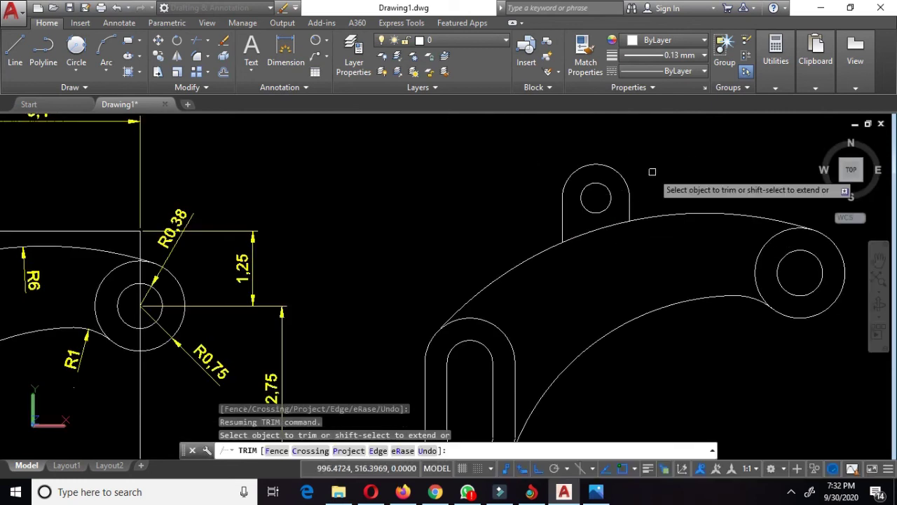
key(Escape)
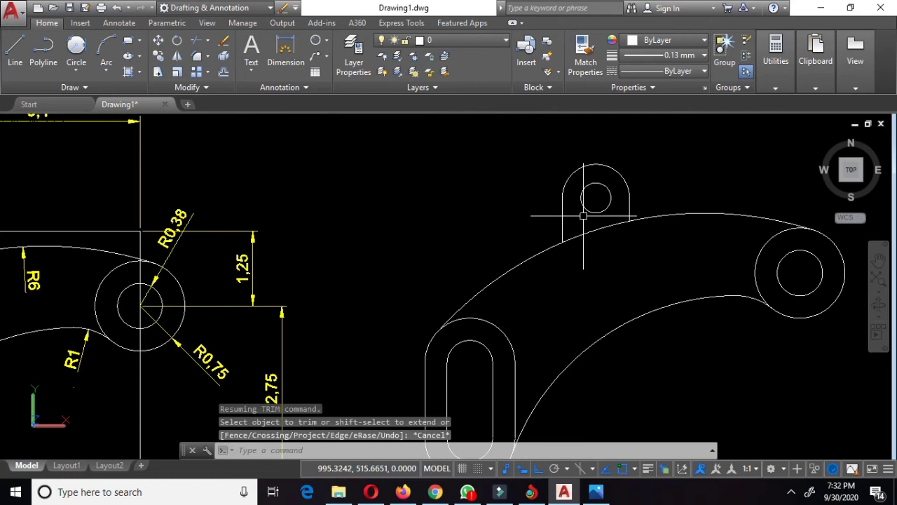
scroll(583, 216, up, 1)
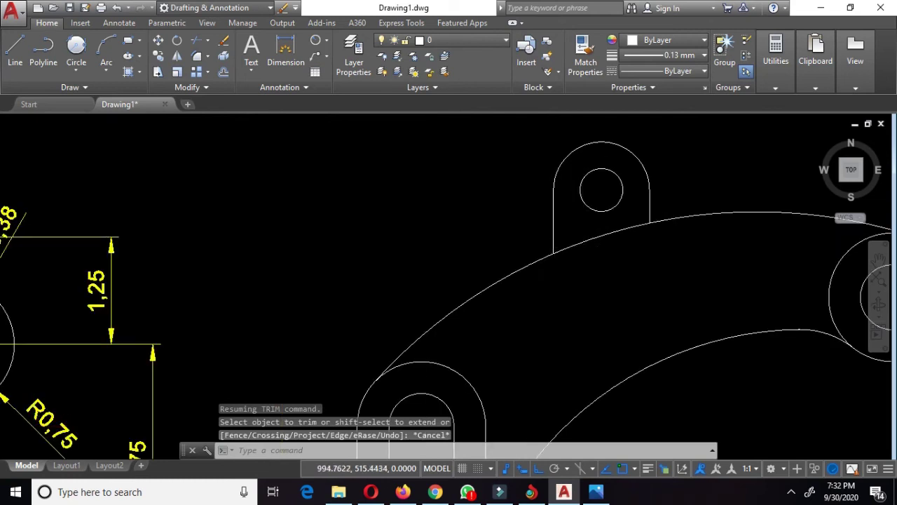
scroll(550, 235, down, 2)
scroll(157, 249, up, 2)
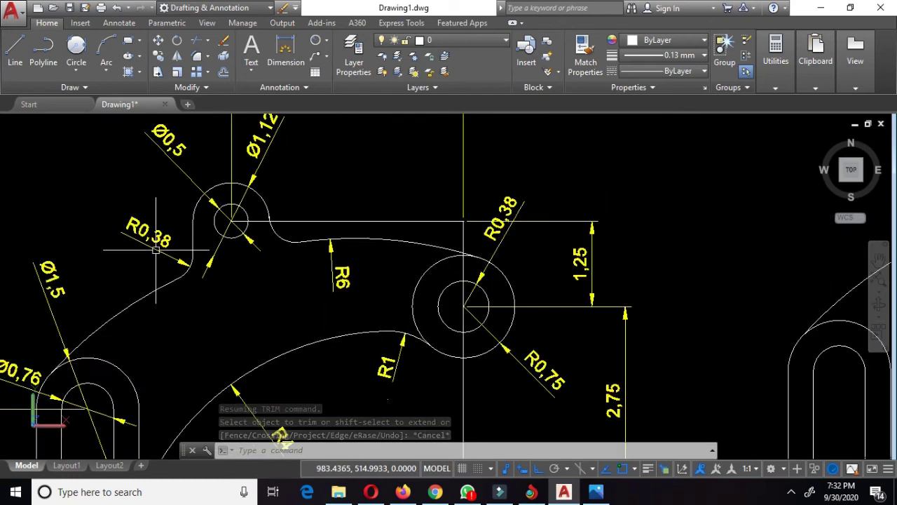
scroll(148, 232, down, 1)
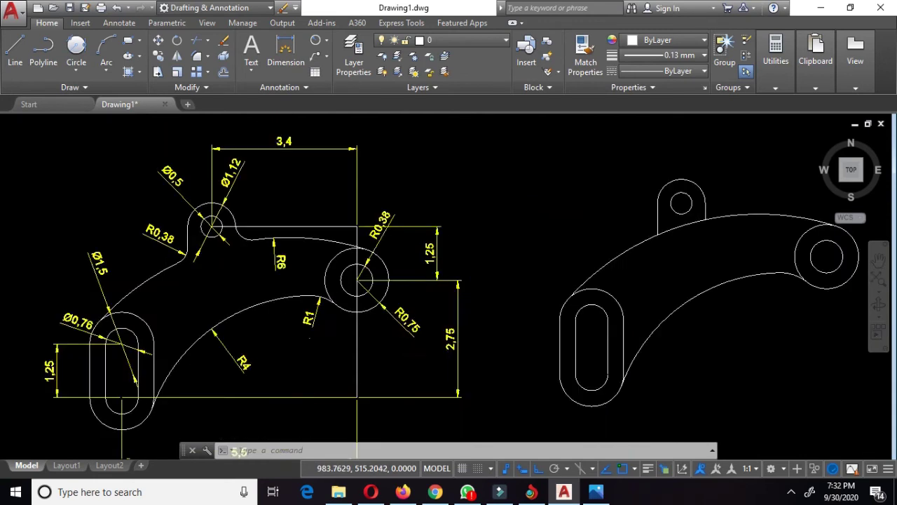
scroll(149, 232, down, 1)
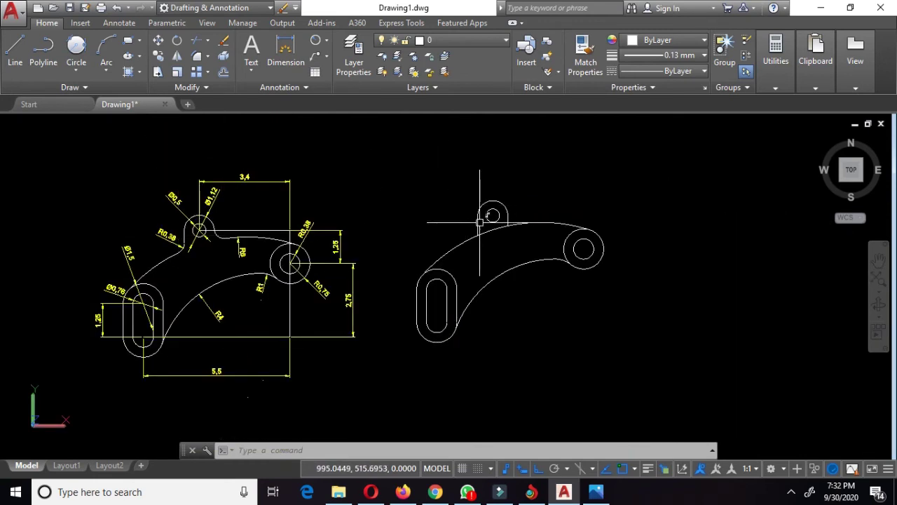
scroll(480, 222, up, 2)
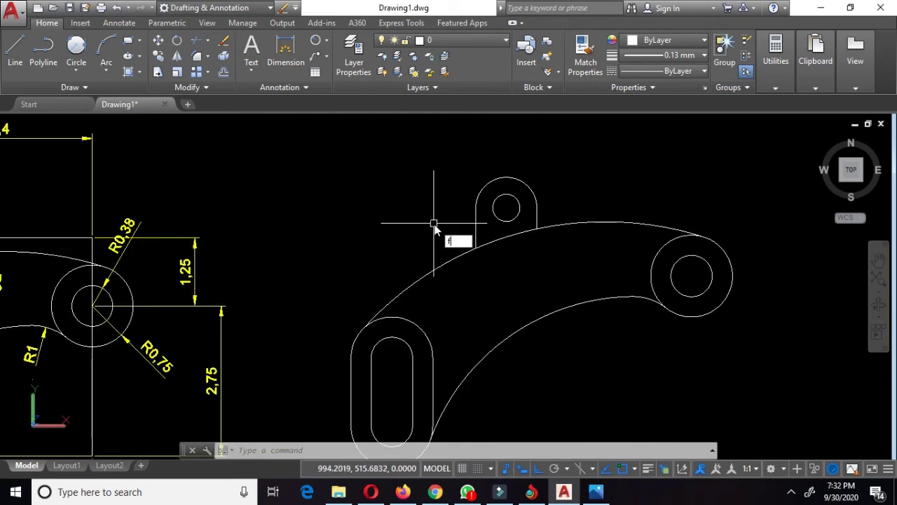
Fillet the lug's left line into the arm's large arc with a 0.38 radius
key(Return)
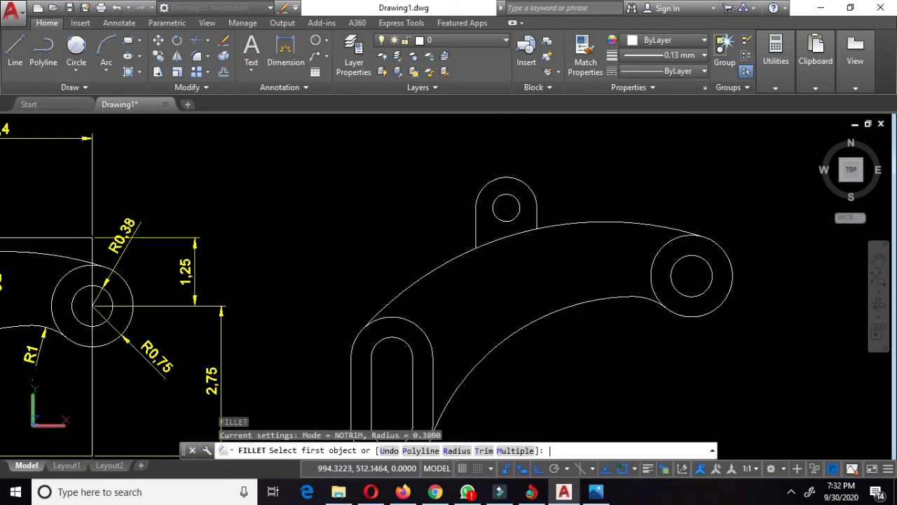
click(456, 450)
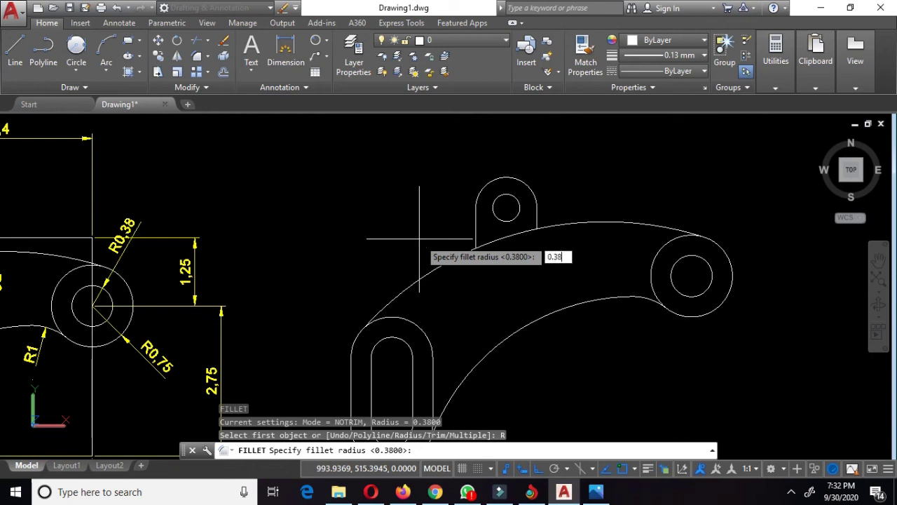
key(Return)
scroll(420, 239, up, 2)
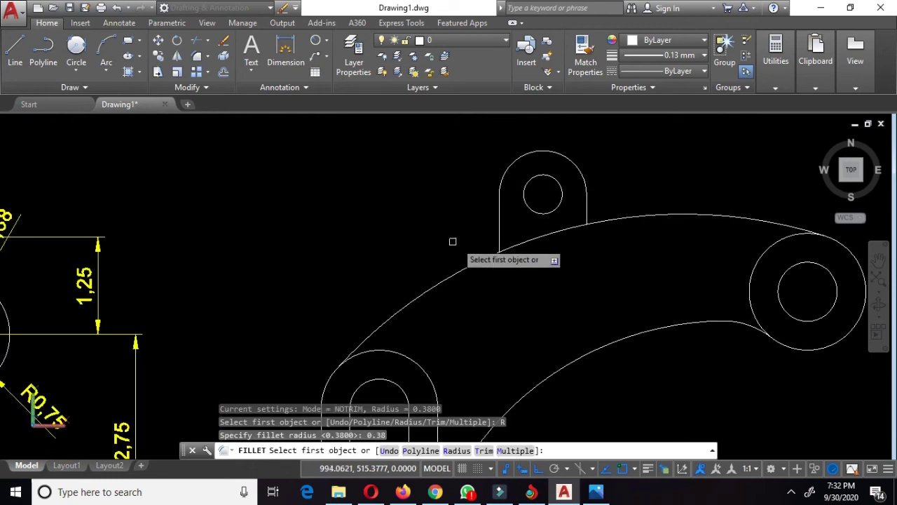
click(499, 236)
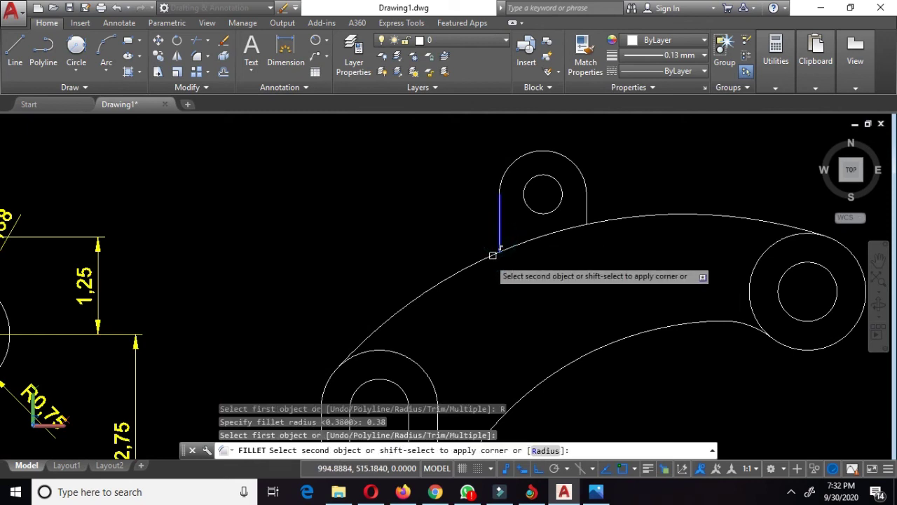
click(490, 255)
scroll(505, 255, up, 2)
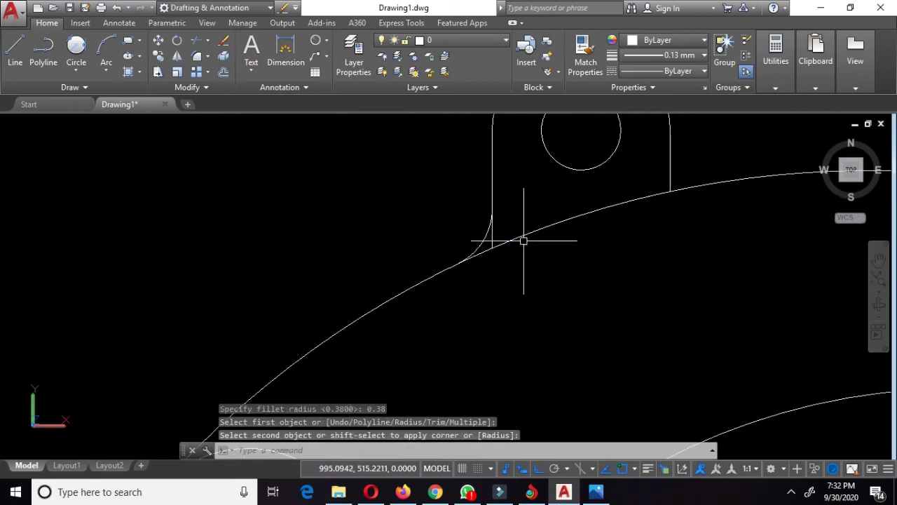
scroll(520, 238, down, 1)
Delete the lug's right vertical line
middle_drag(610, 194, 596, 242)
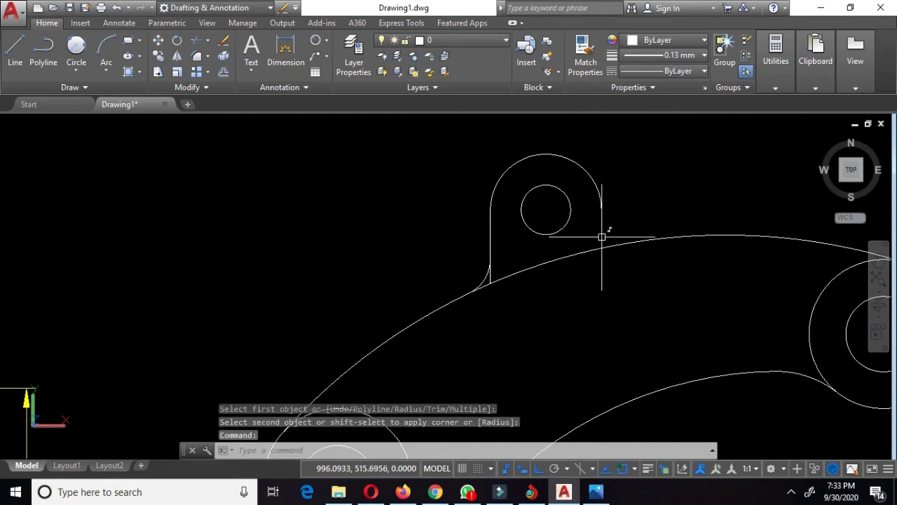
click(602, 225)
key(Delete)
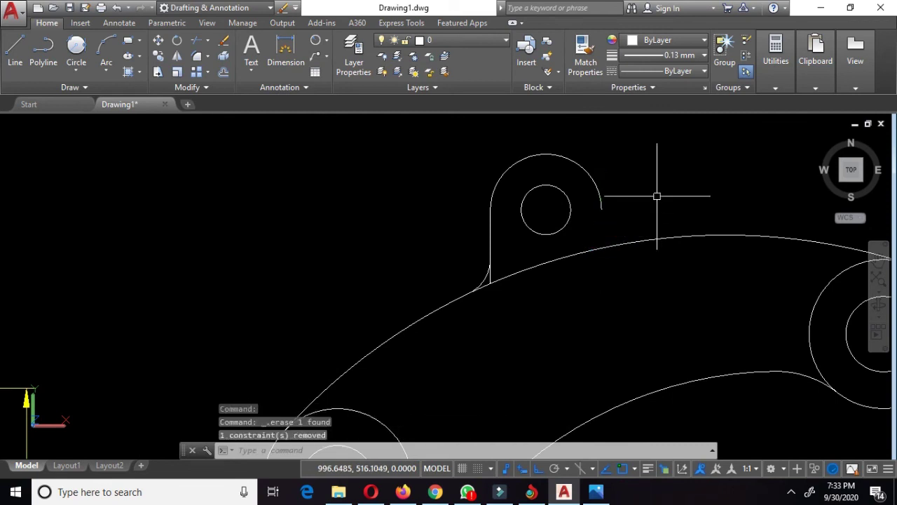
Draw a 0.38-radius circle tangent to the lug's right side and the arm arc
middle_drag(558, 215, 544, 234)
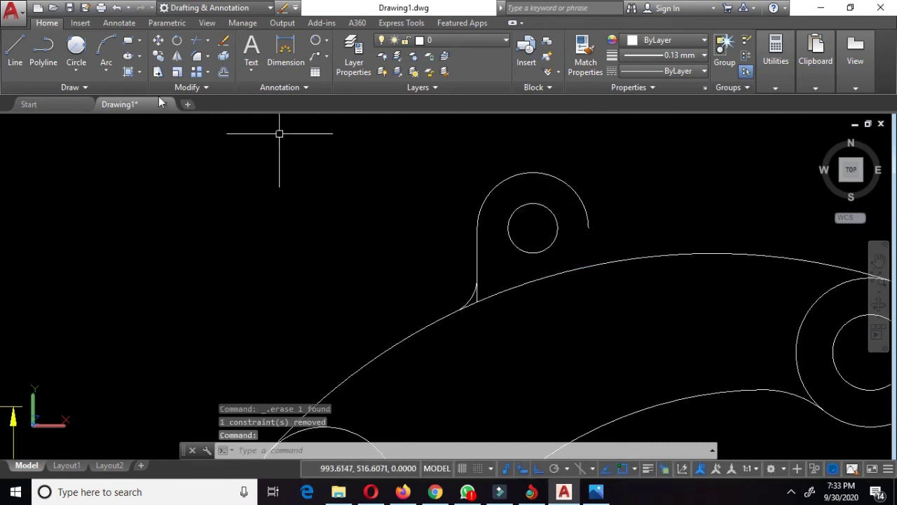
click(79, 47)
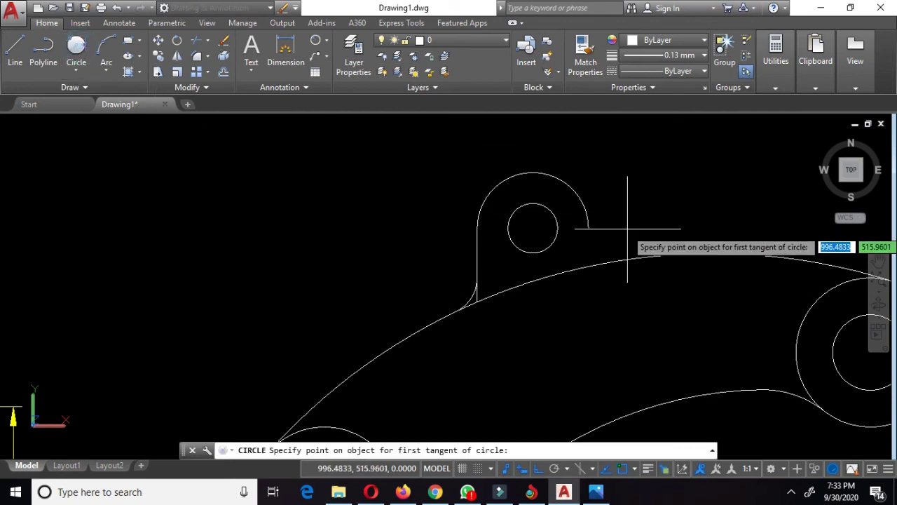
click(587, 226)
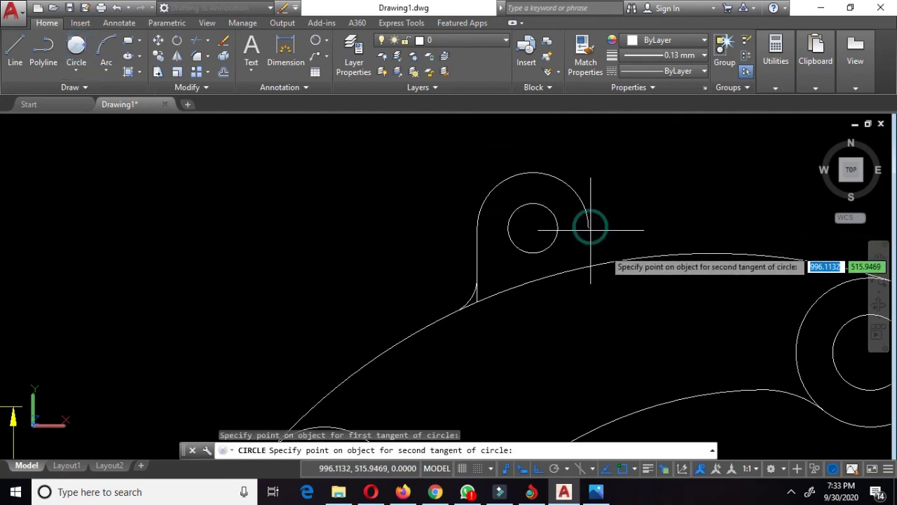
click(613, 261)
text(0.38)
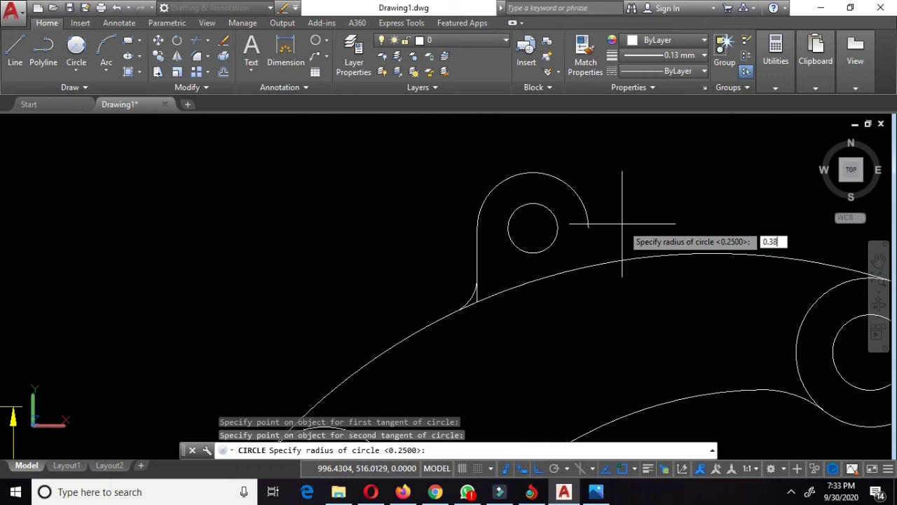
key(Return)
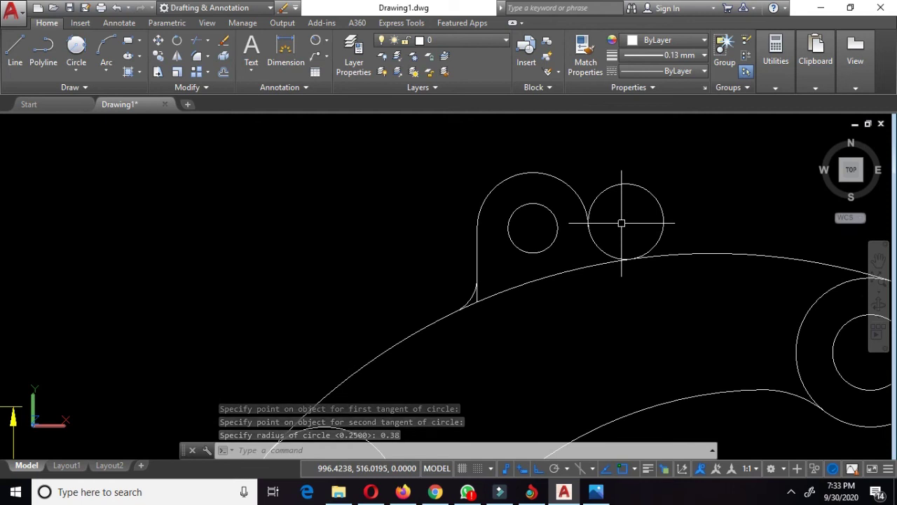
text(tr)
key(Return)
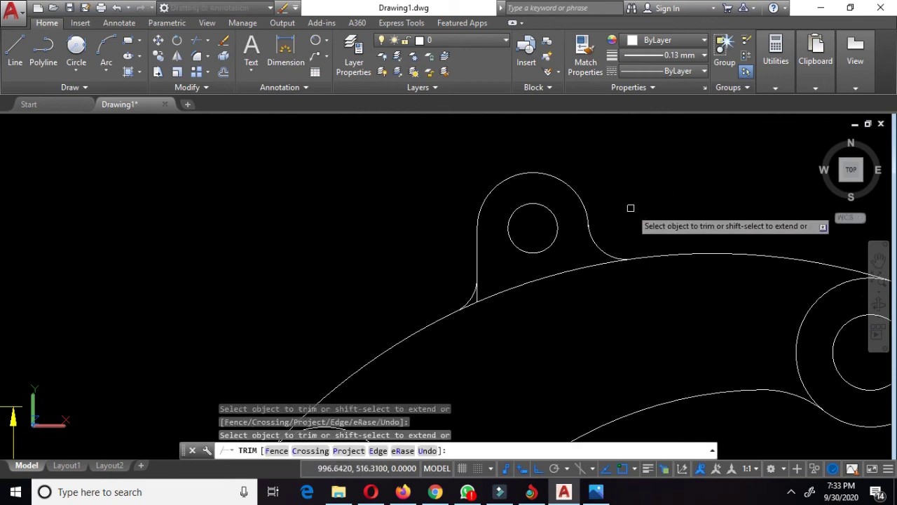
Trim away the arm's arc segment running beneath the lug
scroll(625, 212, up, 3)
scroll(625, 213, up, 3)
scroll(625, 212, up, 3)
scroll(620, 213, up, 2)
scroll(613, 215, up, 2)
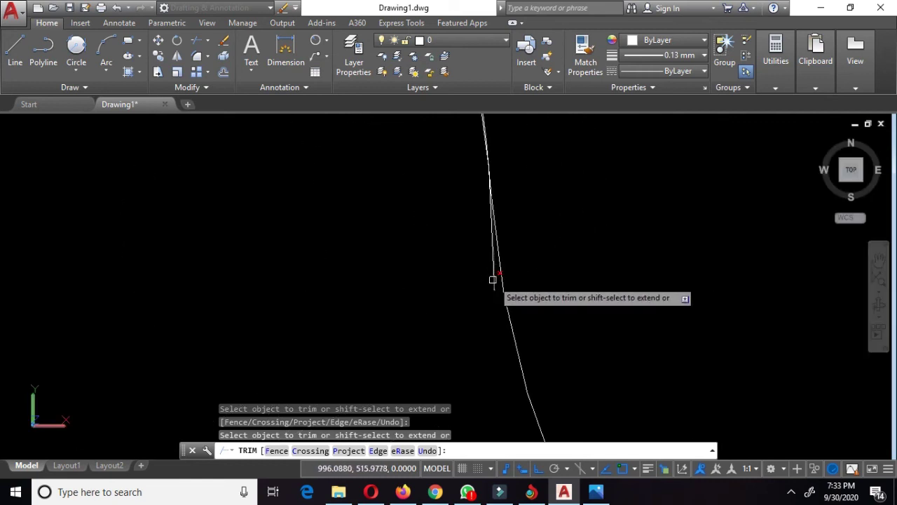
scroll(493, 279, down, 2)
scroll(490, 280, down, 3)
scroll(487, 280, down, 2)
scroll(486, 286, down, 2)
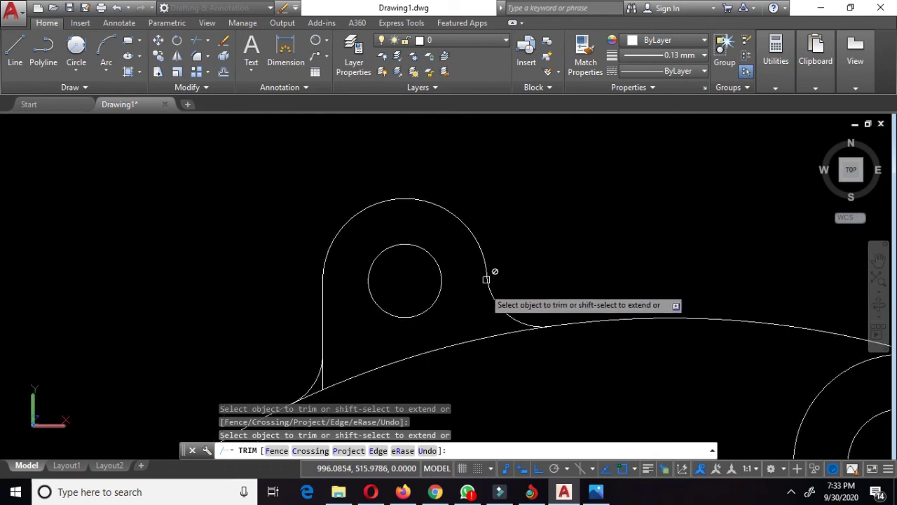
click(480, 340)
Trim the short leftover line at the lug's left corner, then end trimming
middle_drag(449, 332, 533, 264)
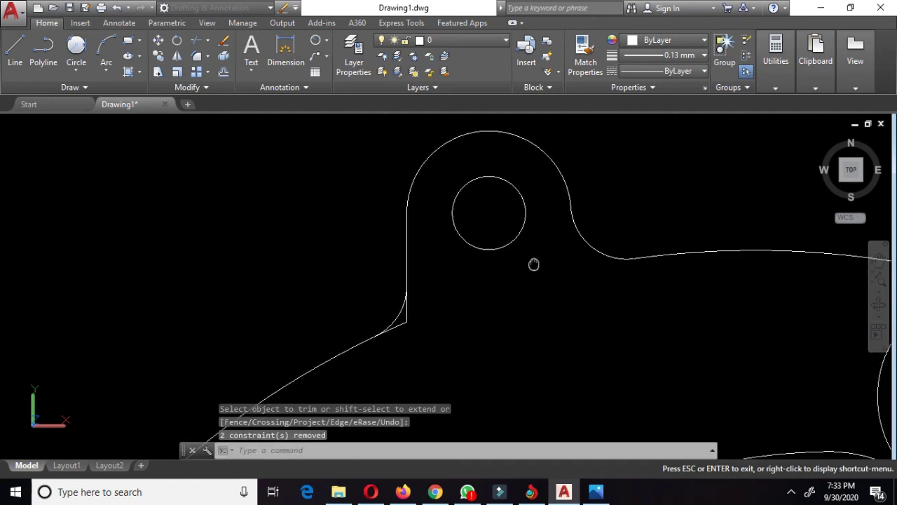
scroll(404, 323, up, 3)
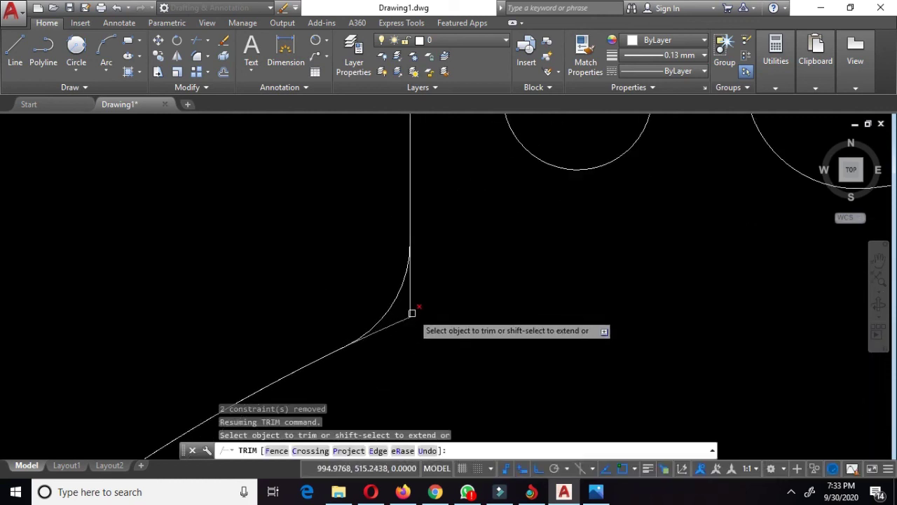
click(412, 307)
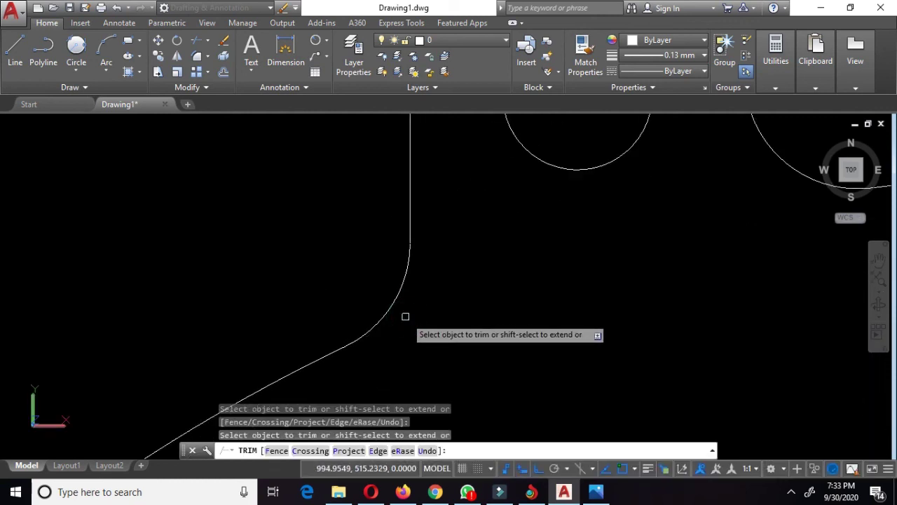
scroll(481, 277, down, 2)
scroll(481, 276, down, 3)
scroll(481, 277, down, 2)
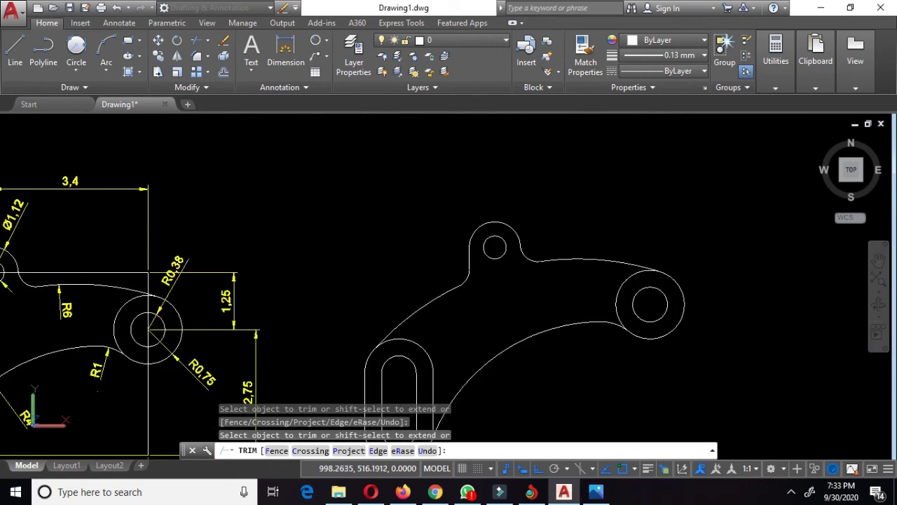
middle_drag(635, 244, 687, 215)
scroll(687, 215, down, 4)
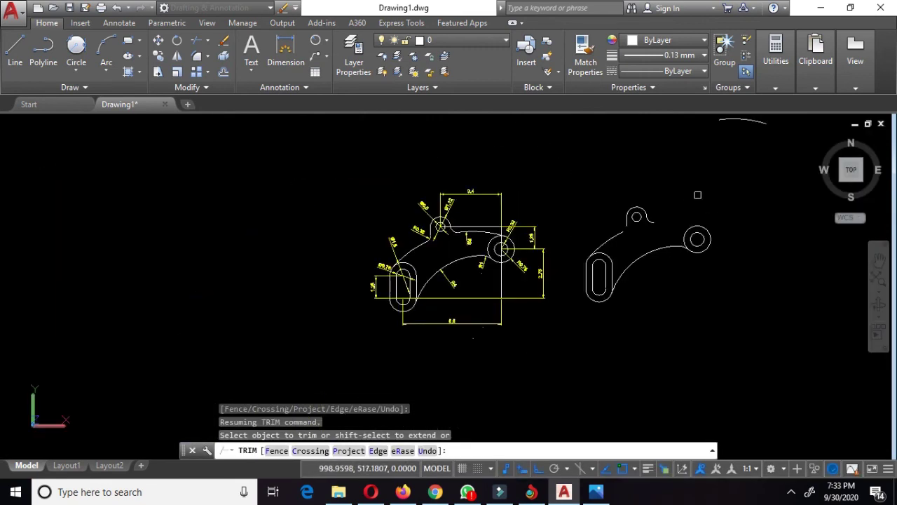
middle_drag(731, 194, 705, 235)
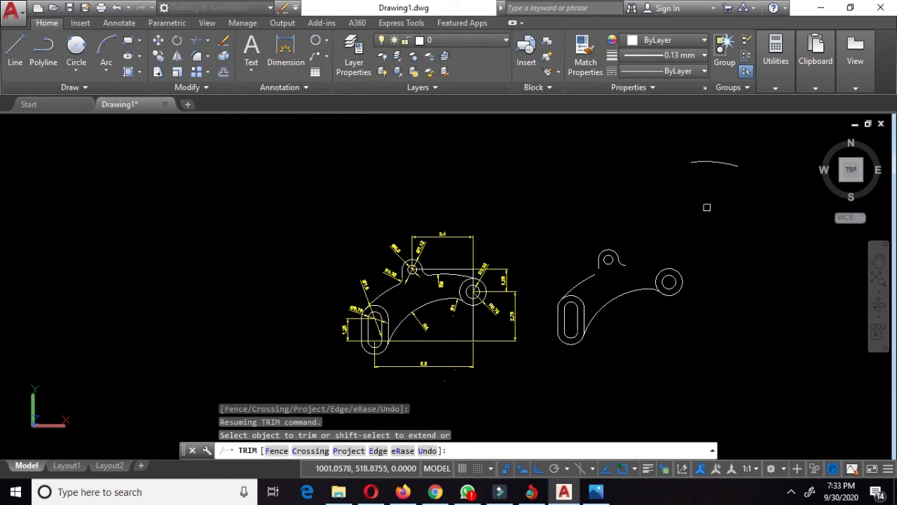
key(Escape)
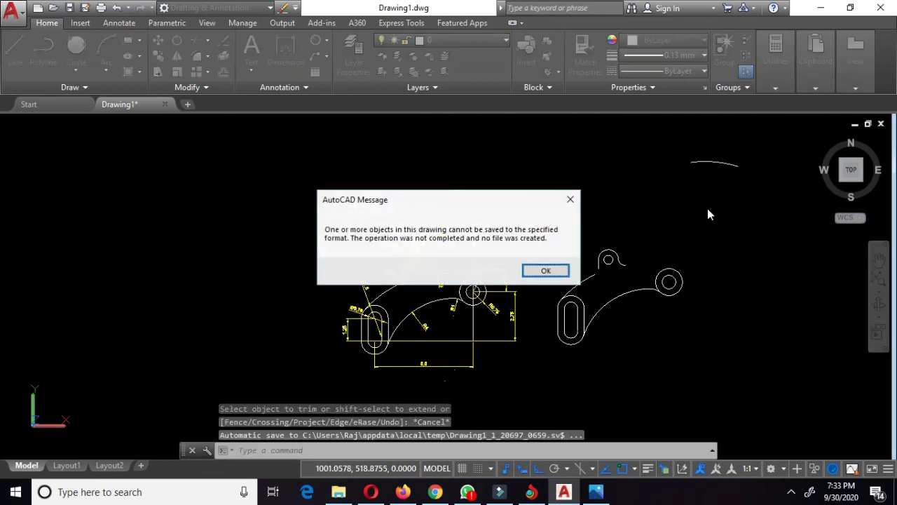
Dismiss the failed-save message and undo the trims to restore the circle and arc
click(573, 201)
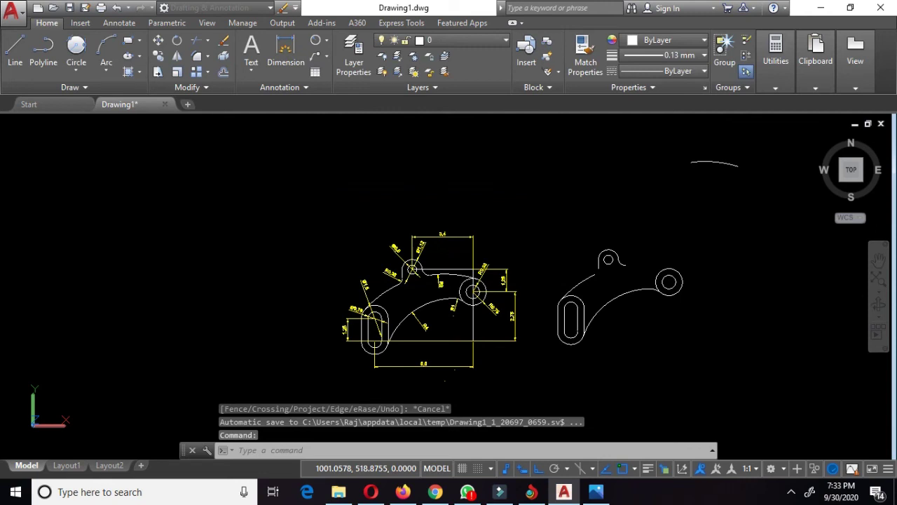
click(658, 205)
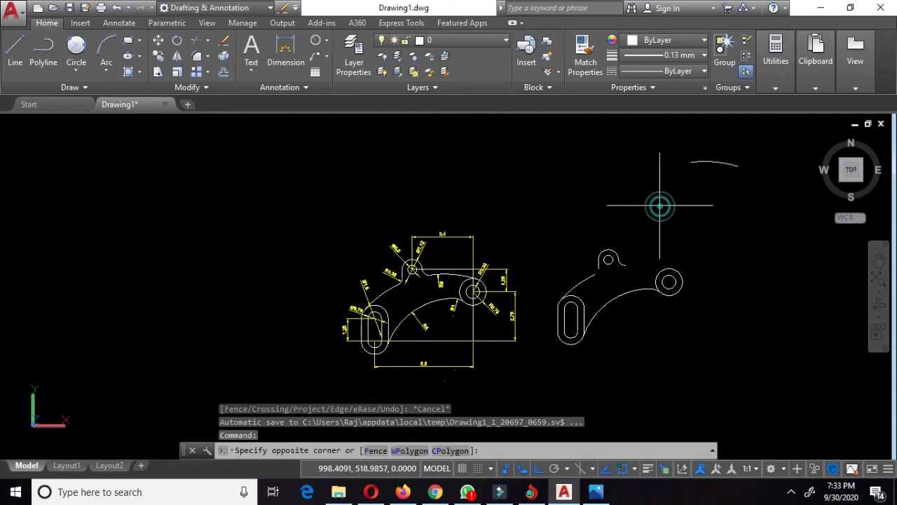
key(ctrl+z)
key(Escape)
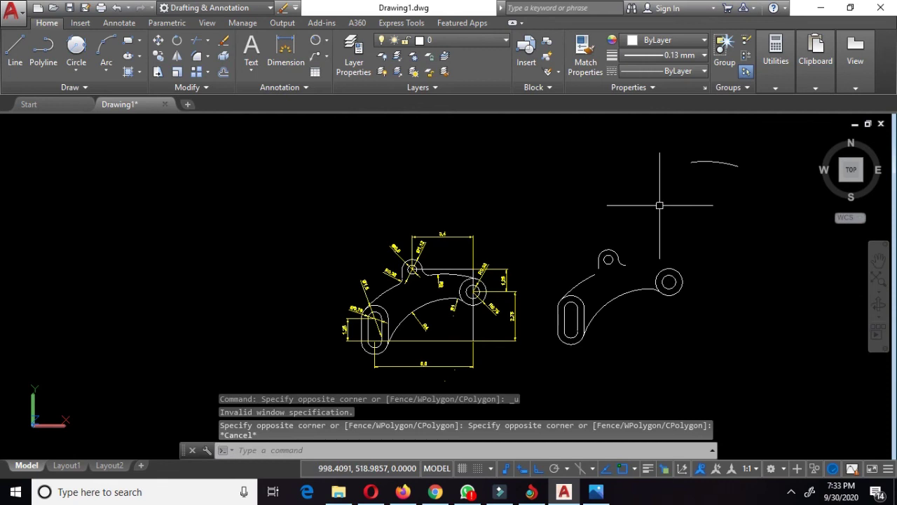
key(ctrl+z)
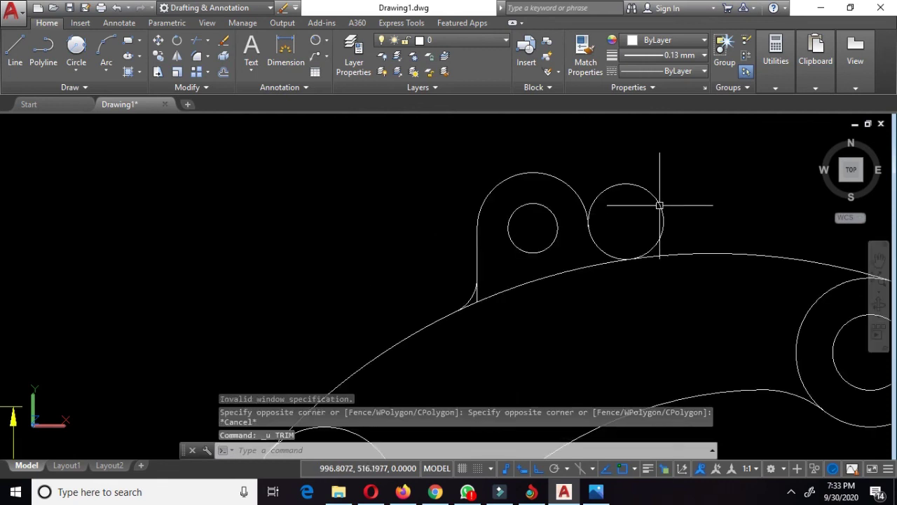
scroll(631, 203, down, 2)
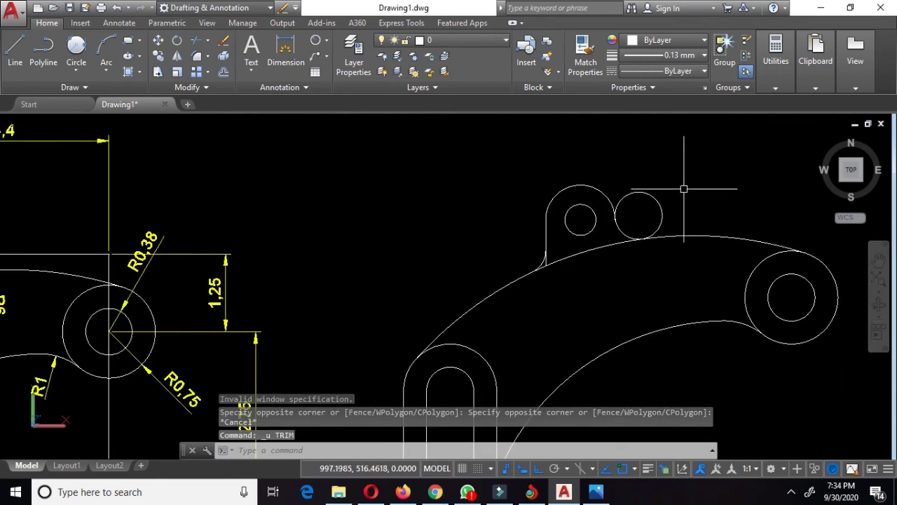
Restart TRIM using all objects as cutting edges
text(tr)
key(Return)
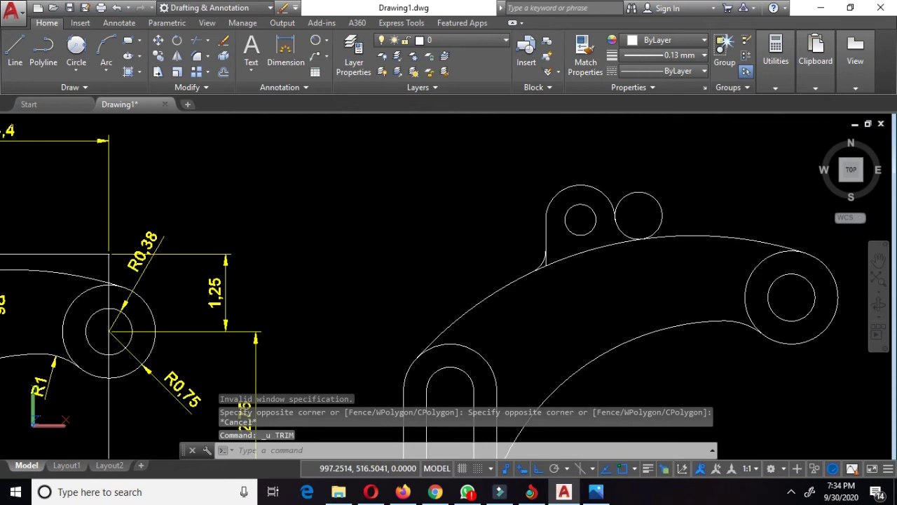
key(Return)
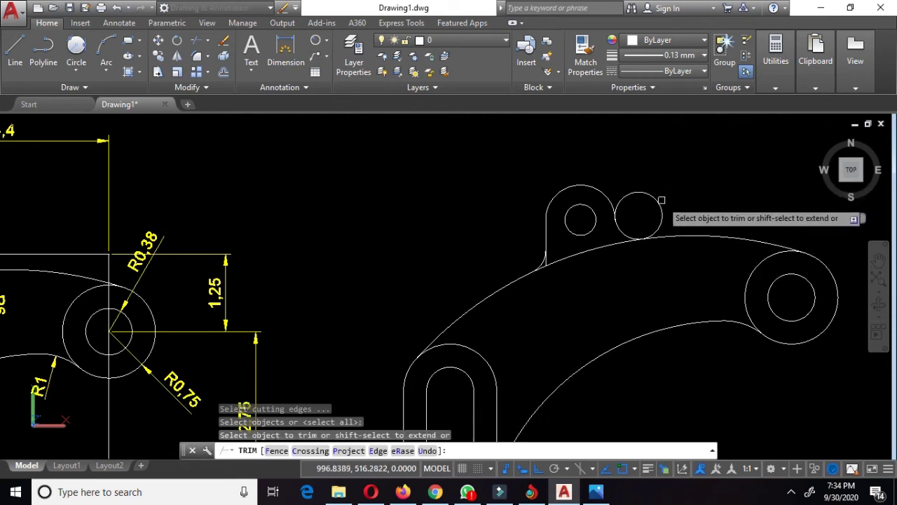
Trim the tangent circle's outer part and a tiny leftover edge piece
click(653, 201)
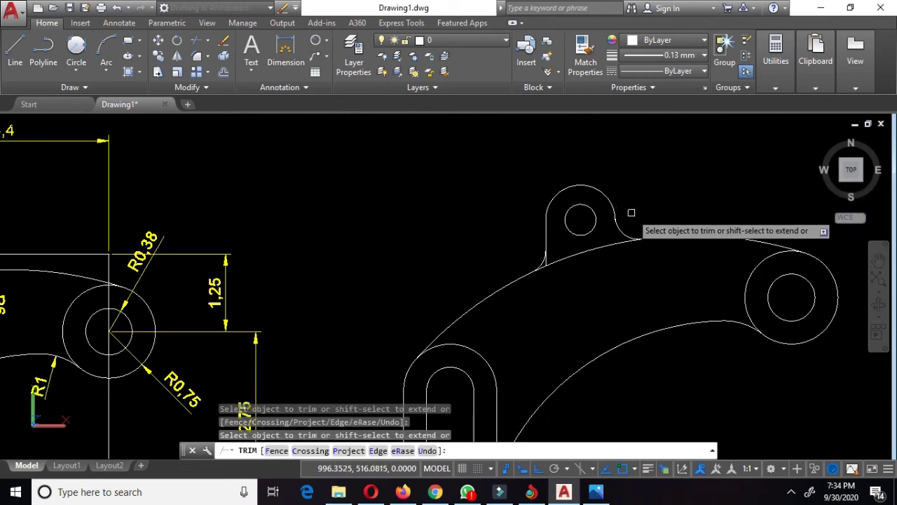
scroll(607, 265, up, 2)
scroll(599, 191, up, 2)
scroll(602, 196, up, 2)
scroll(617, 210, up, 2)
scroll(631, 230, up, 2)
scroll(632, 230, up, 2)
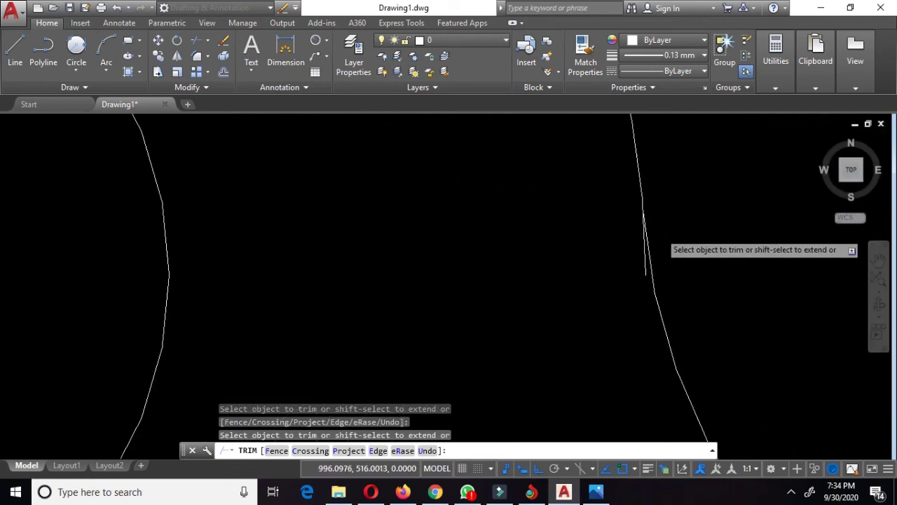
scroll(631, 230, up, 2)
click(626, 263)
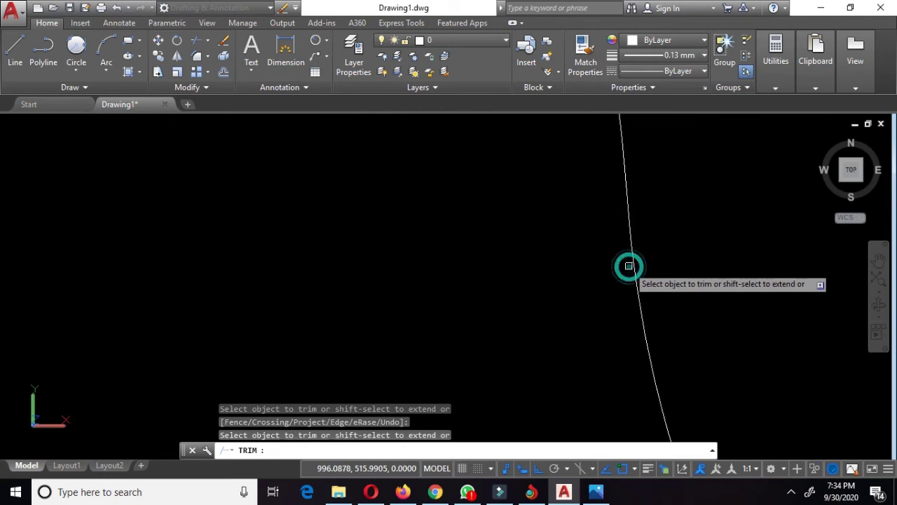
scroll(626, 262, down, 3)
scroll(627, 262, down, 2)
scroll(625, 264, down, 4)
scroll(505, 210, down, 3)
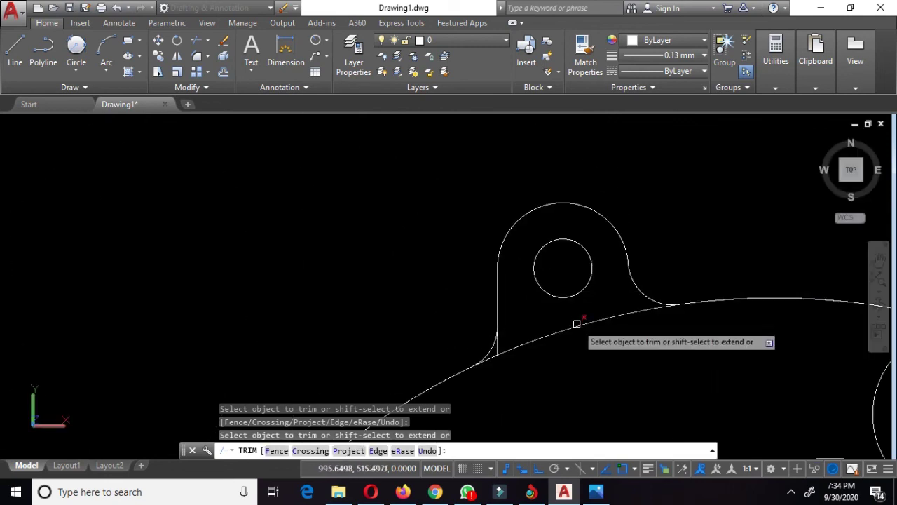
Trim the arm arc under the lug and the vertical line below the left fillet
middle_drag(569, 324, 560, 266)
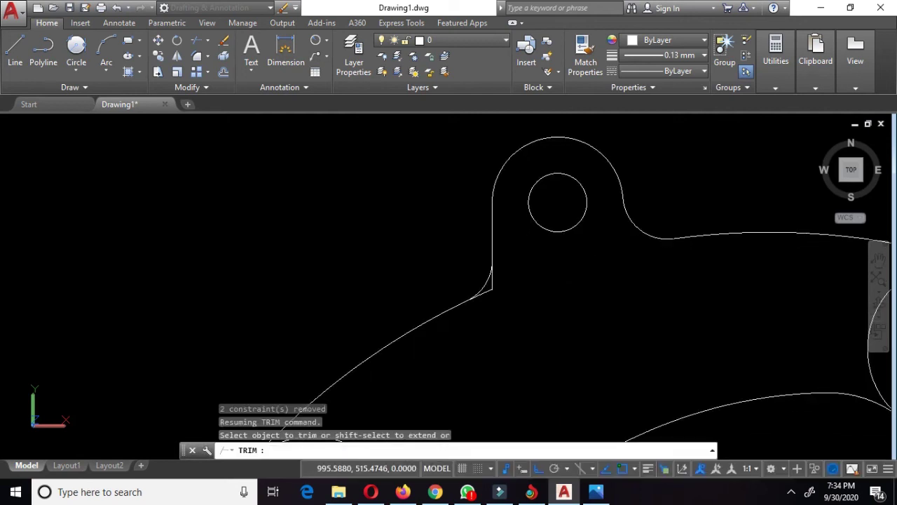
scroll(513, 233, up, 4)
click(473, 293)
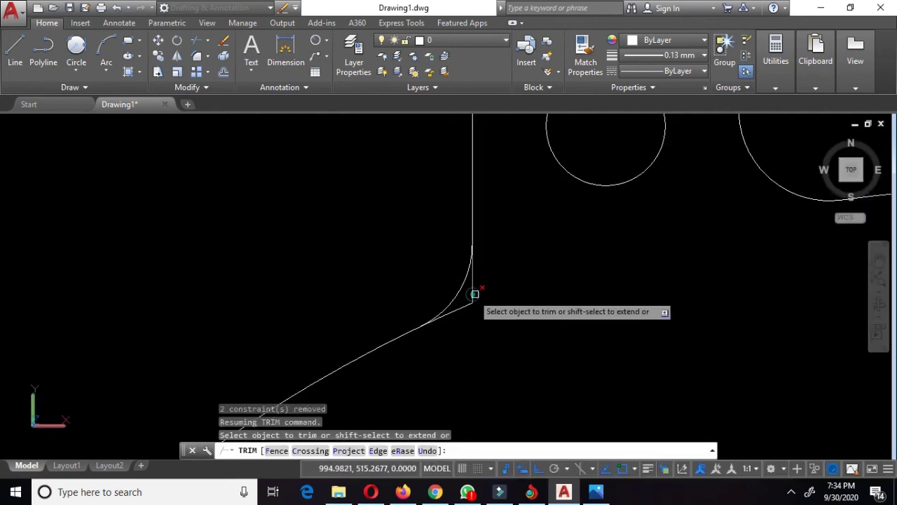
scroll(567, 298, down, 3)
scroll(569, 299, down, 2)
scroll(562, 286, down, 1)
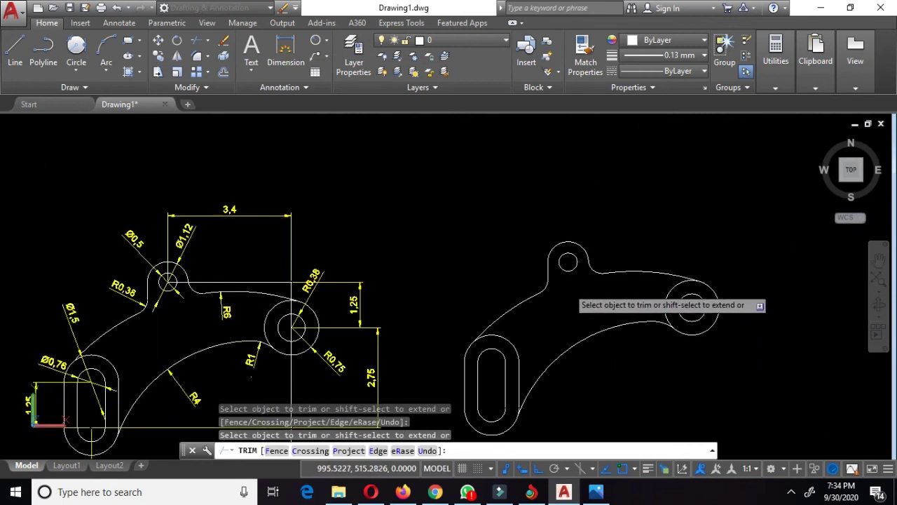
key(Escape)
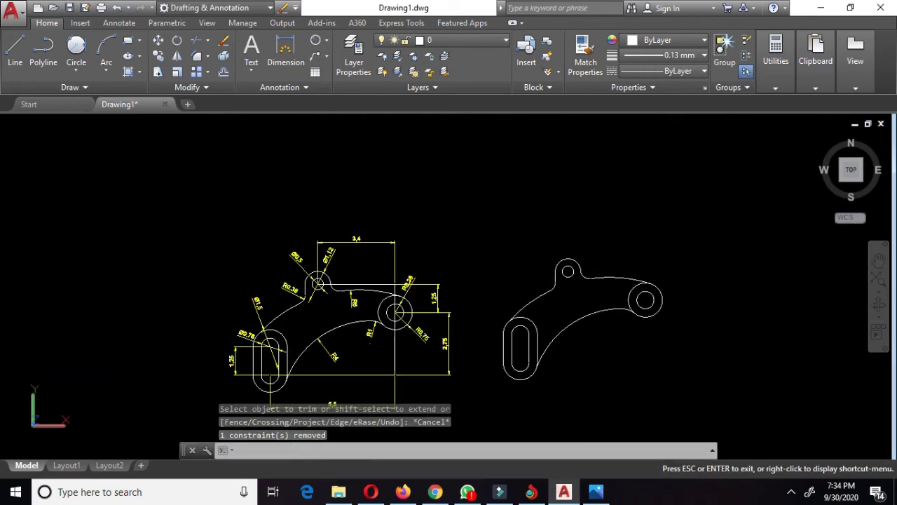
scroll(596, 203, down, 1)
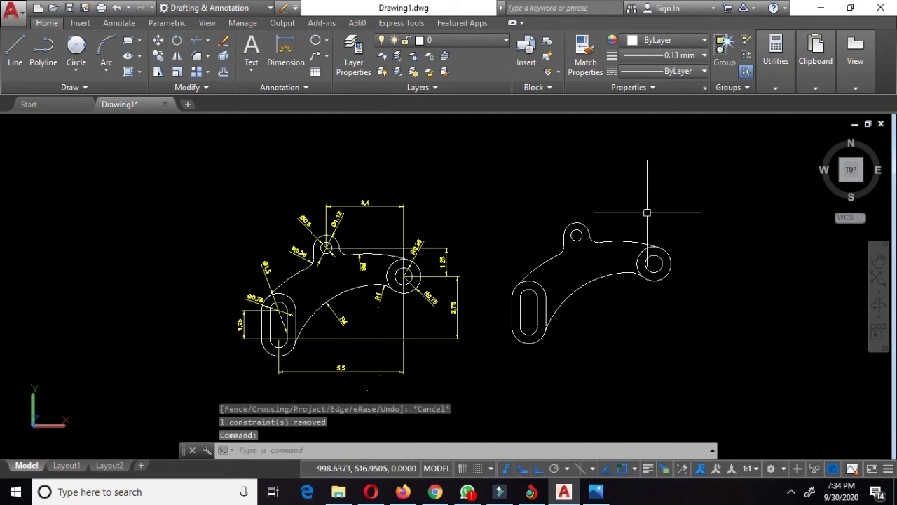